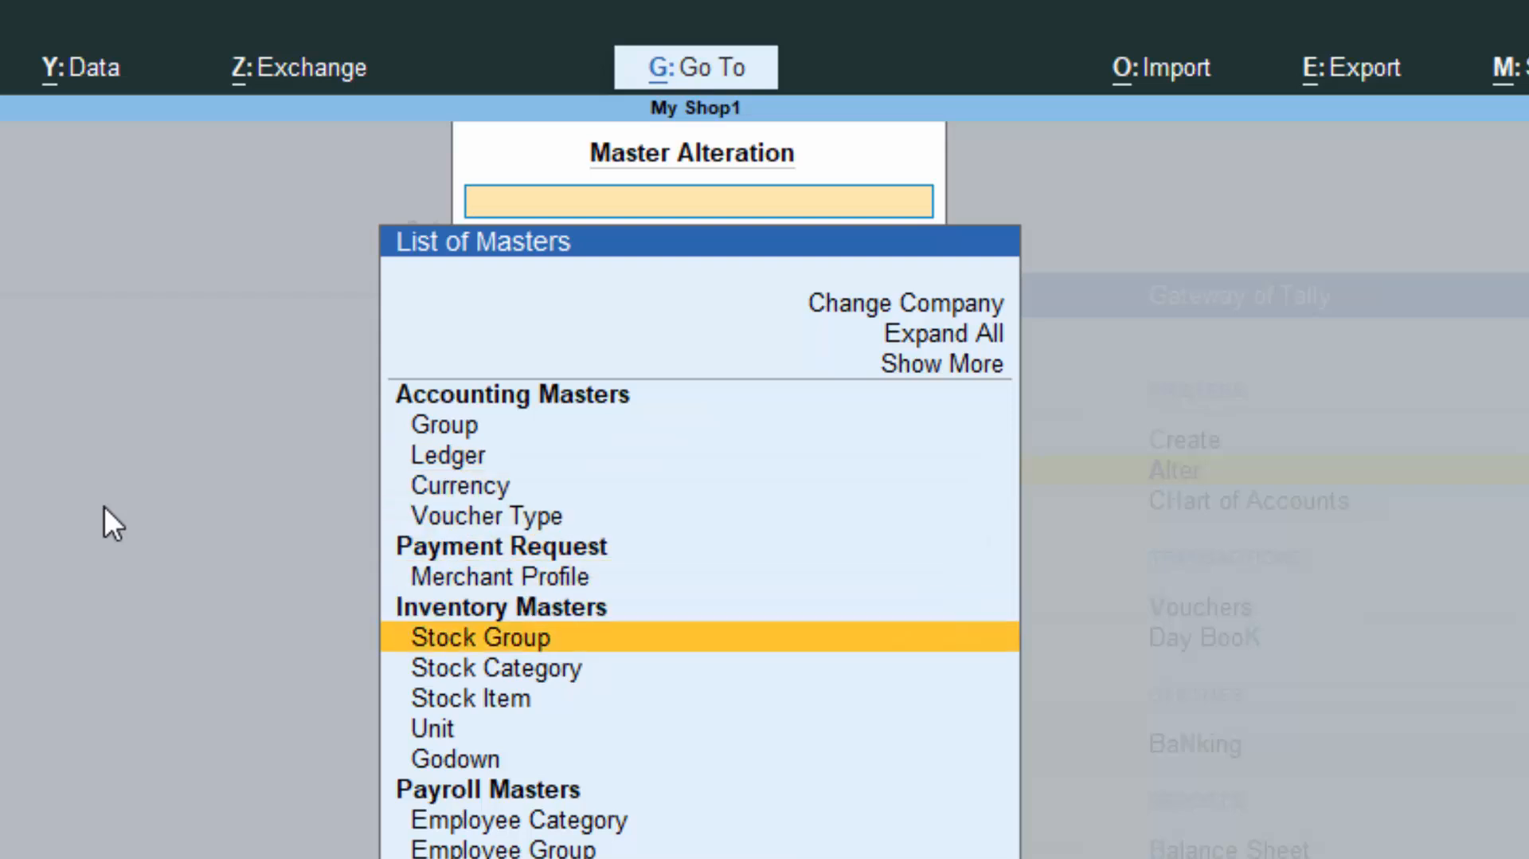
Step: Open the Basmati Rice stock item for alteration, clear its name field and leave without saving
{"action": "key", "text": "Down"}
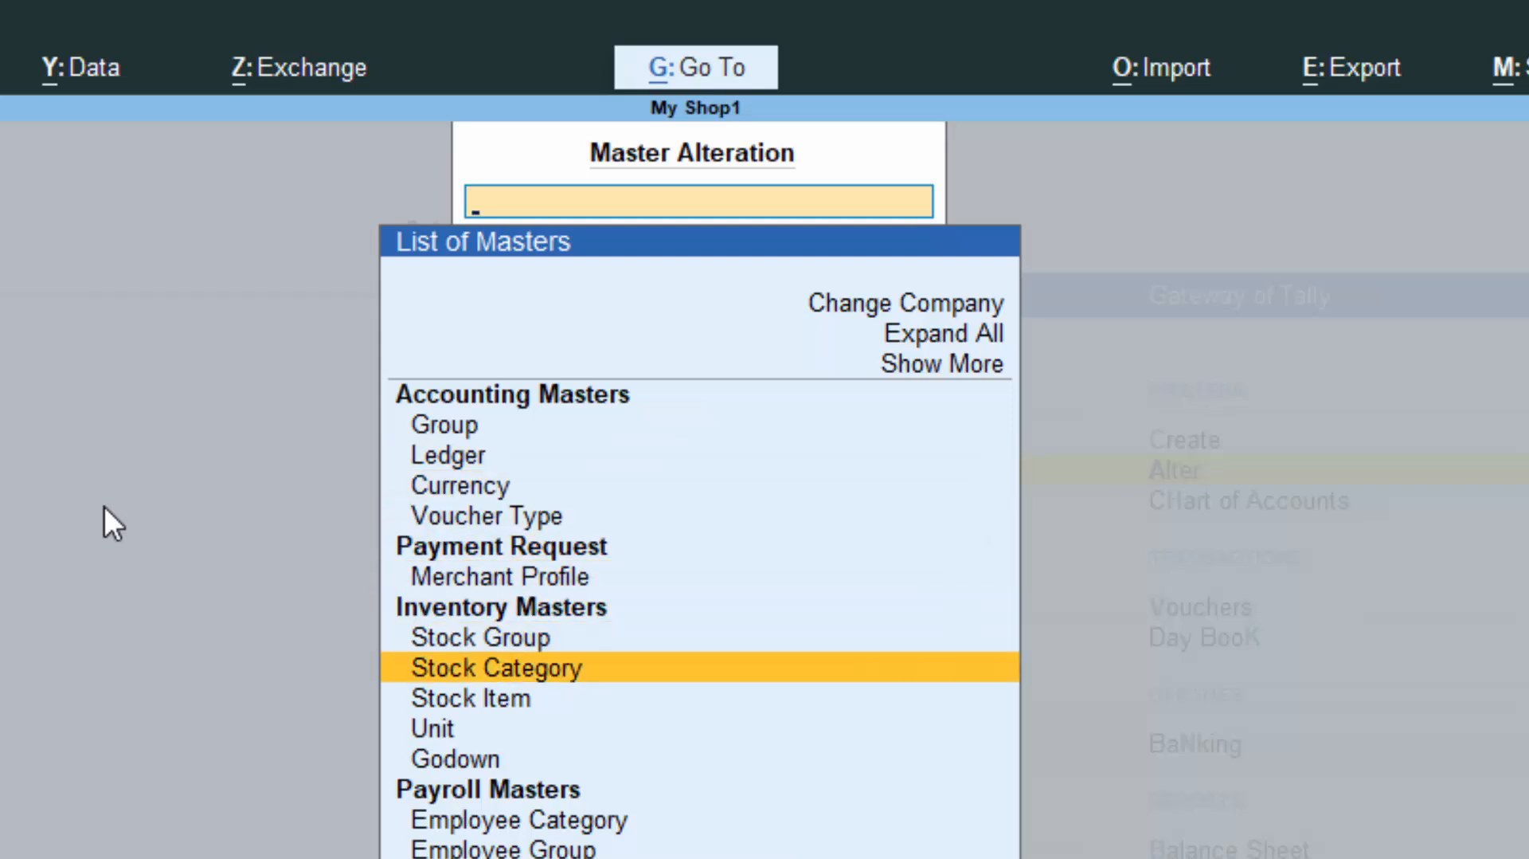
{"action": "key", "text": "Down"}
{"action": "key", "text": "Up"}
{"action": "key", "text": "Up"}
{"action": "key", "text": "Down"}
{"action": "key", "text": "Down"}
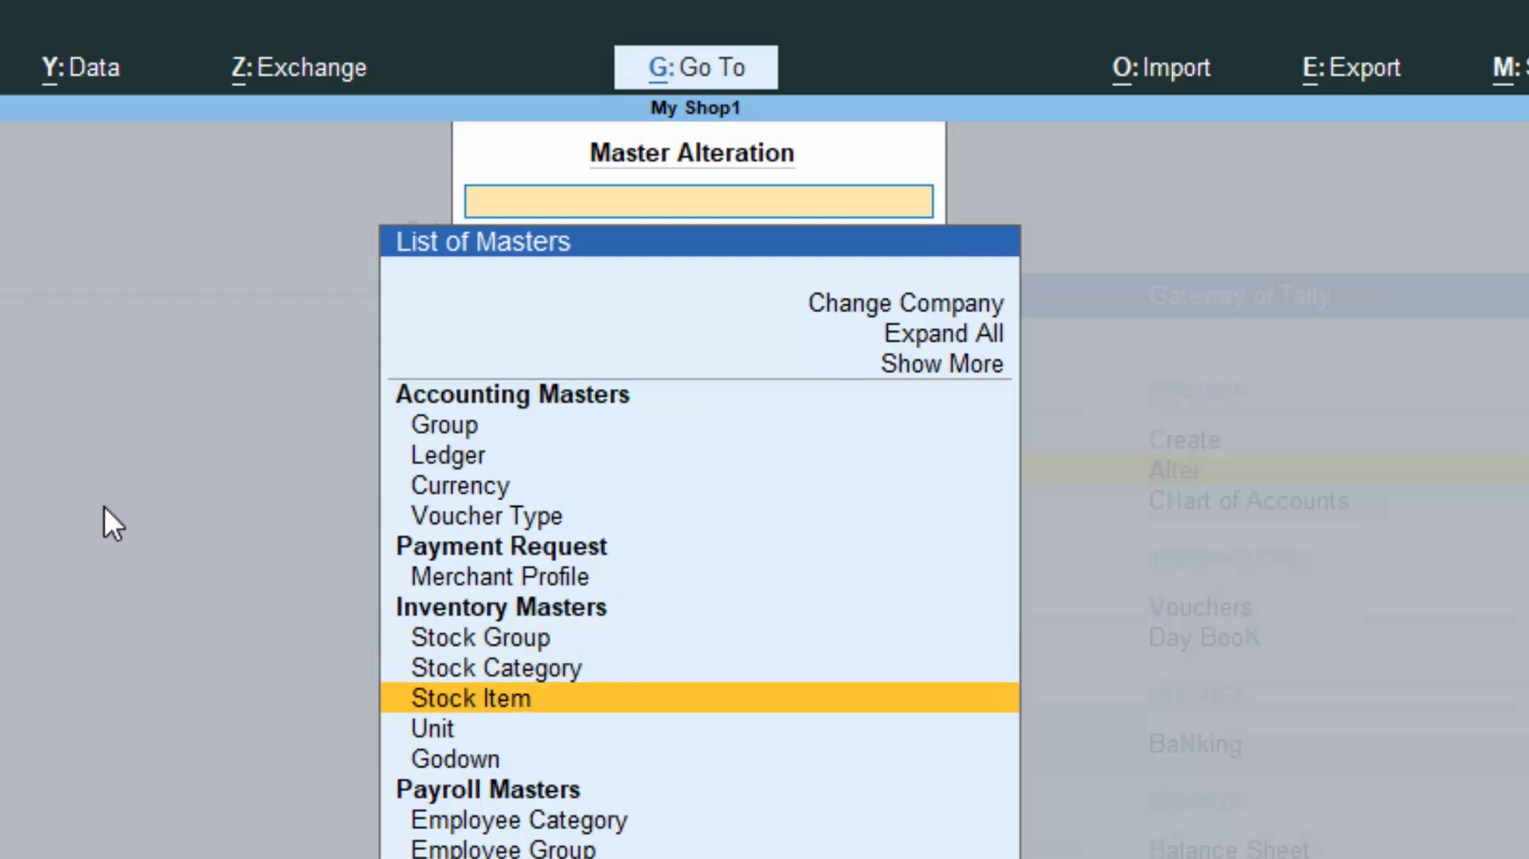
{"action": "key", "text": "Return"}
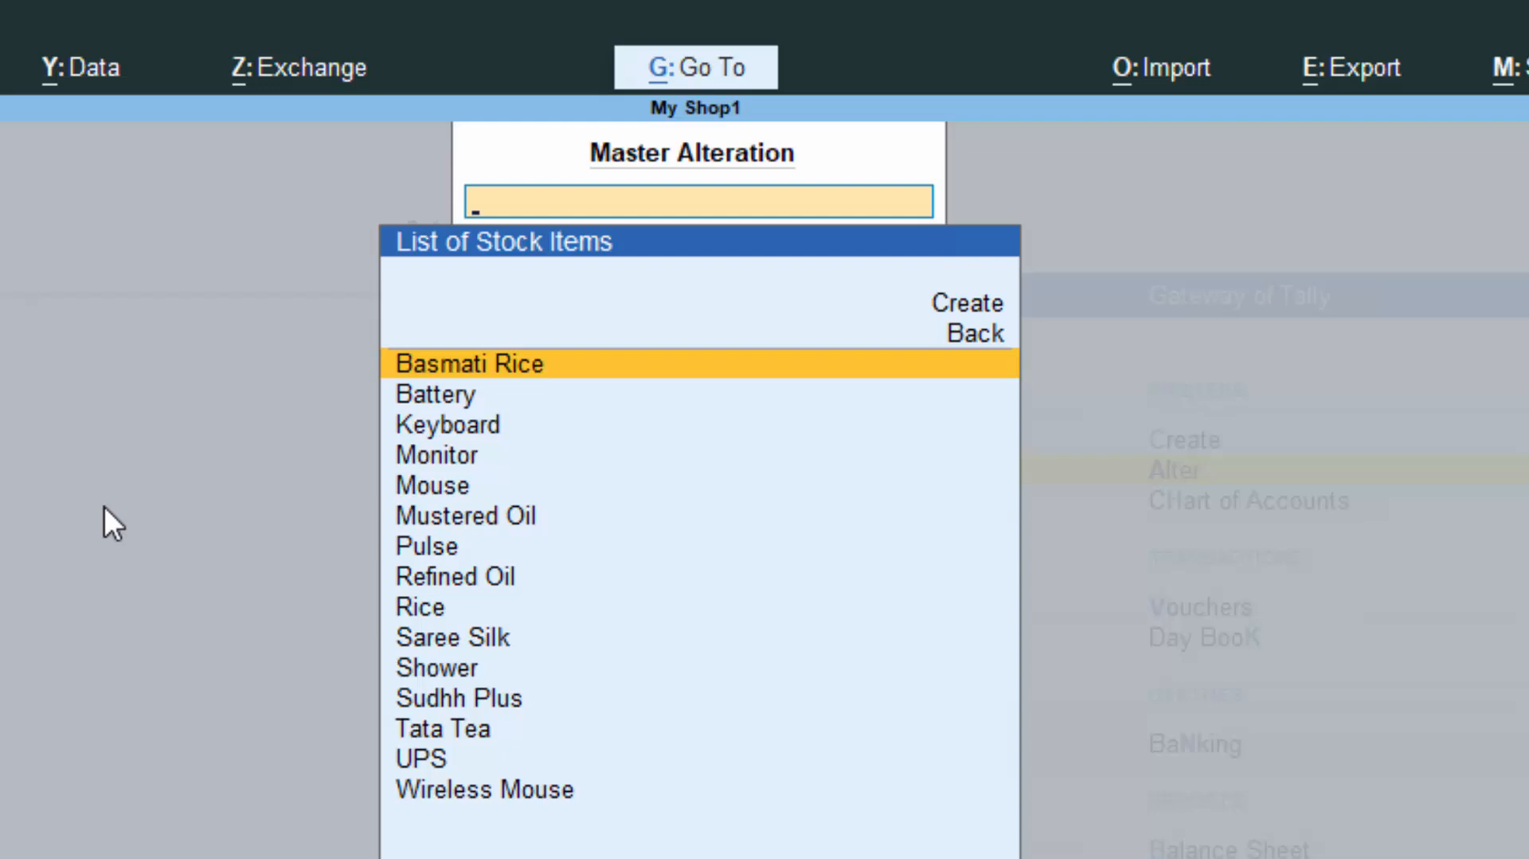
{"action": "key", "text": "Return"}
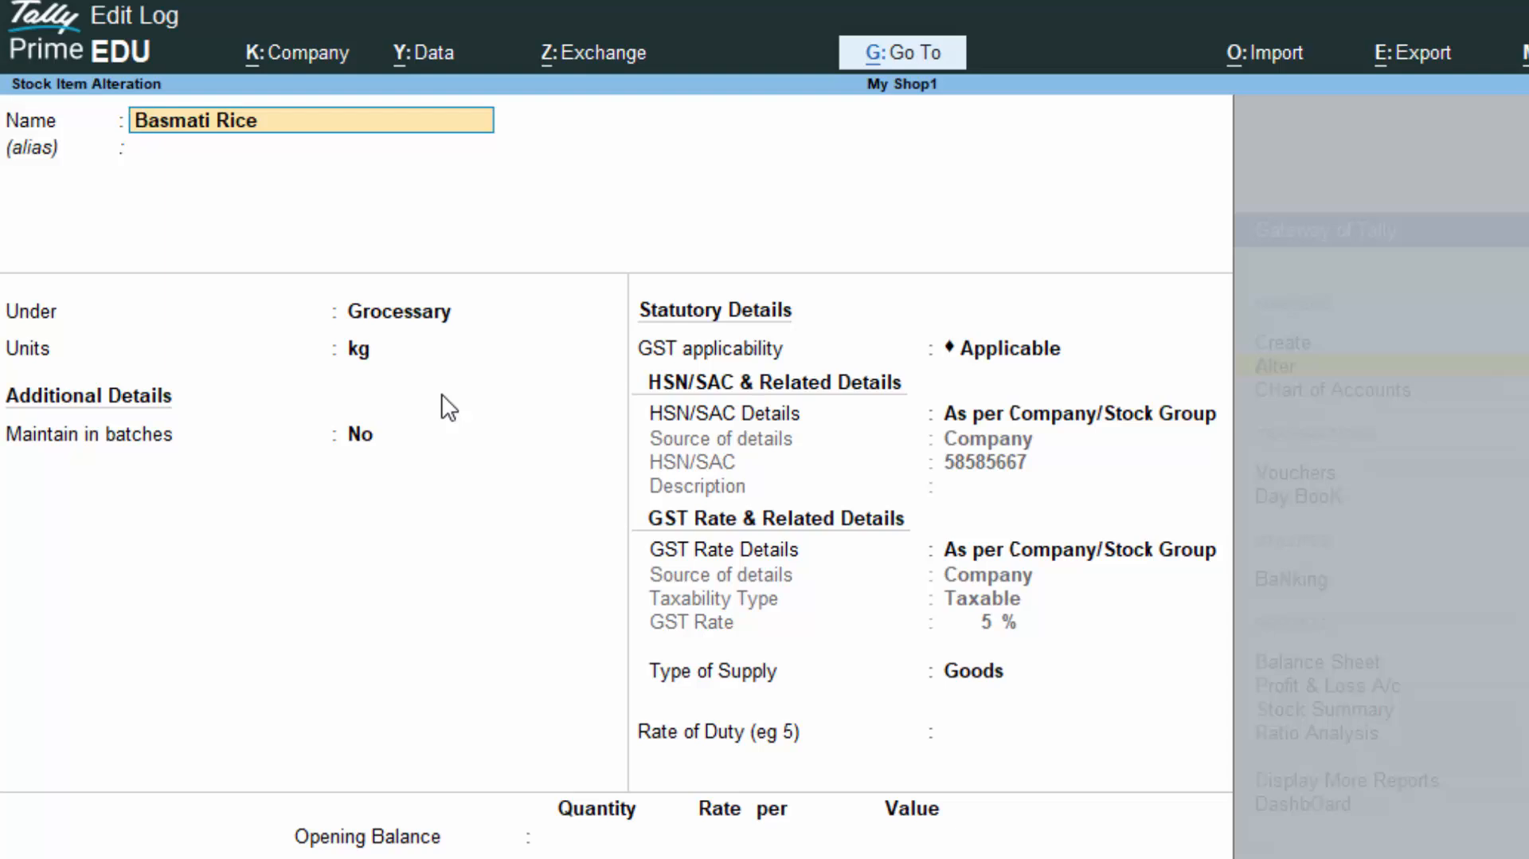
{"action": "key", "text": "BackSpace"}
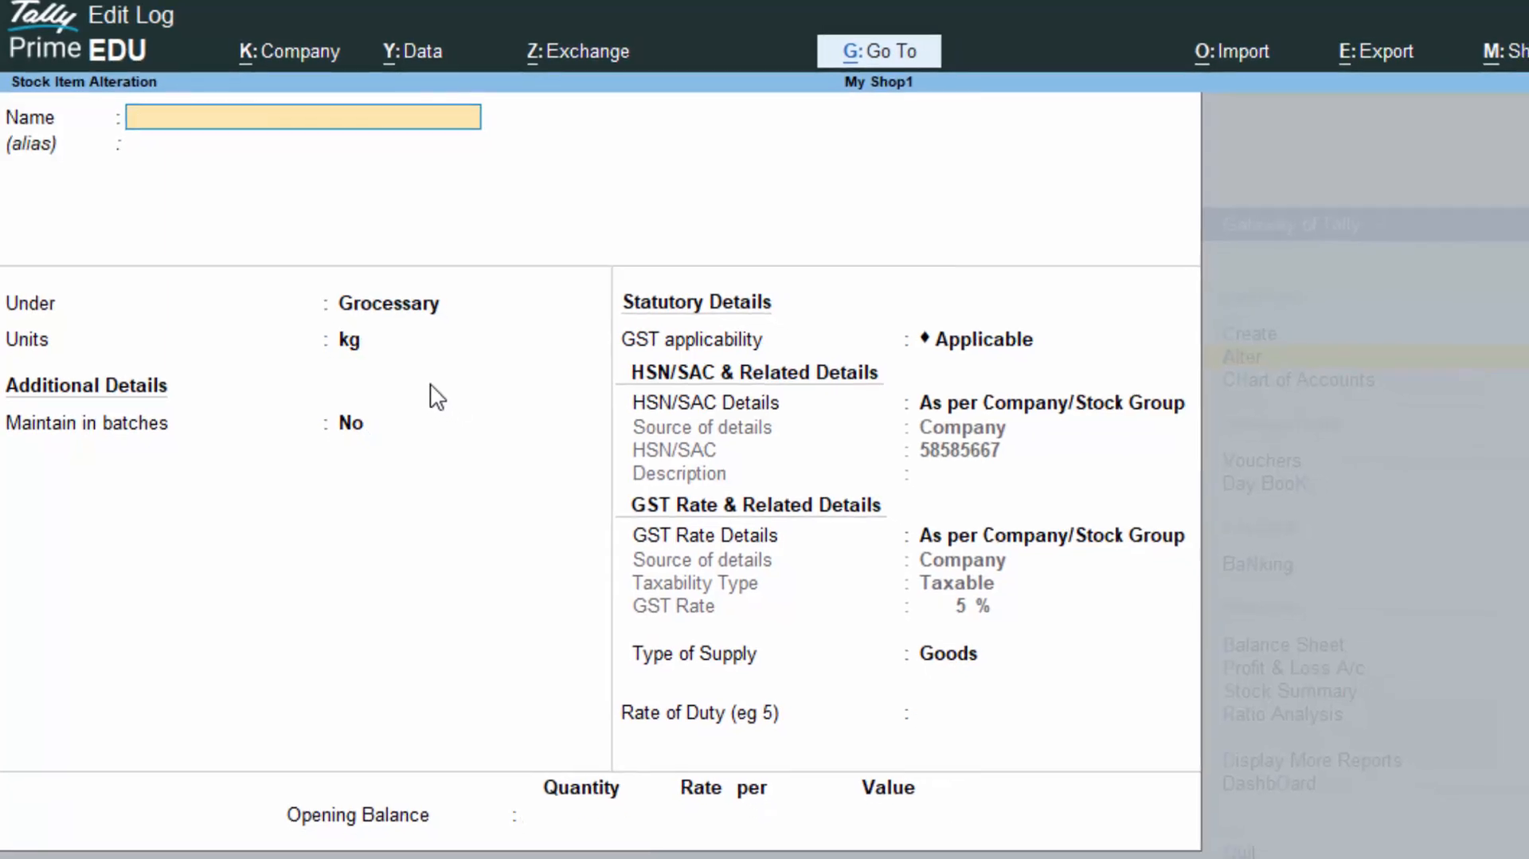
{"action": "key", "text": "Escape"}
{"action": "key", "text": "Escape"}
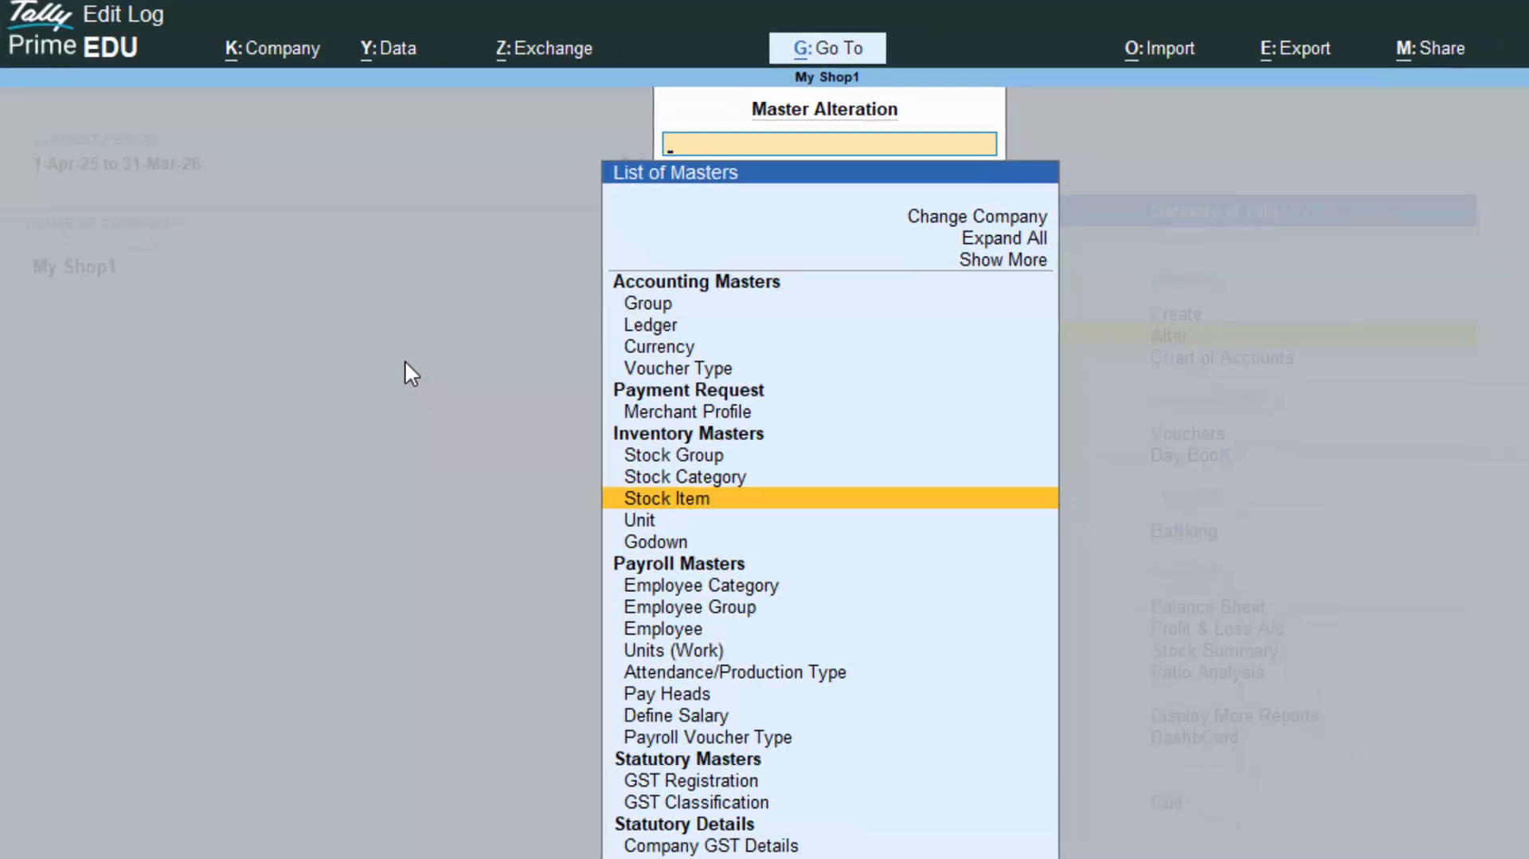
{"action": "key", "text": "Escape"}
Step: Try to create a new stock item named Basmati Rice, and quit the creation form
{"action": "key", "text": "Up"}
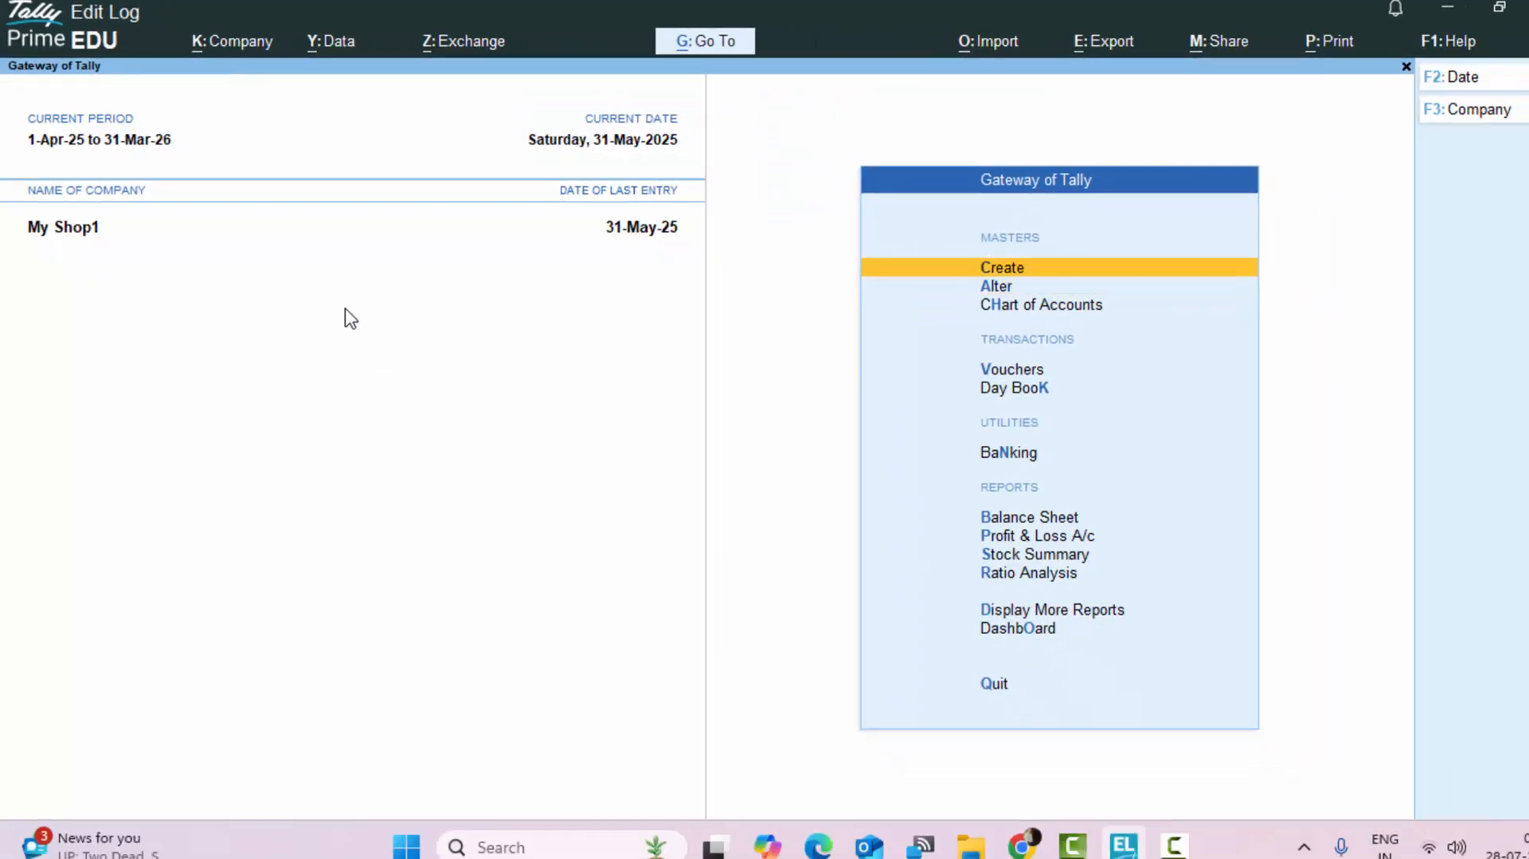
{"action": "key", "text": "Return"}
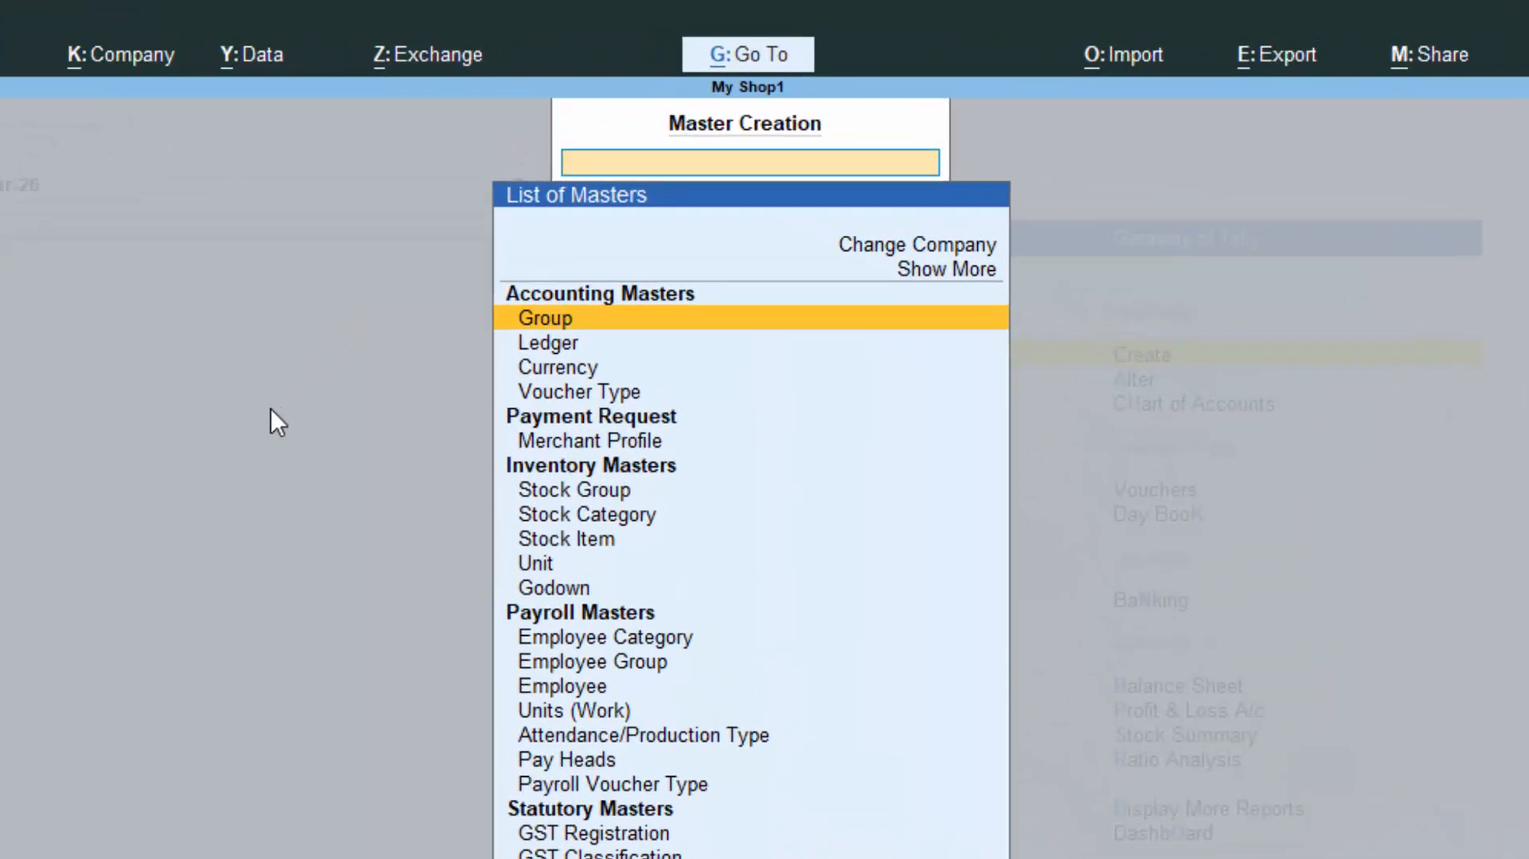
{"action": "key", "text": "Down"}
{"action": "key", "text": "Down"}
{"action": "key", "text": "Down"}
{"action": "key", "text": "Down"}
{"action": "key", "text": "Down"}
{"action": "key", "text": "Down"}
{"action": "key", "text": "Down"}
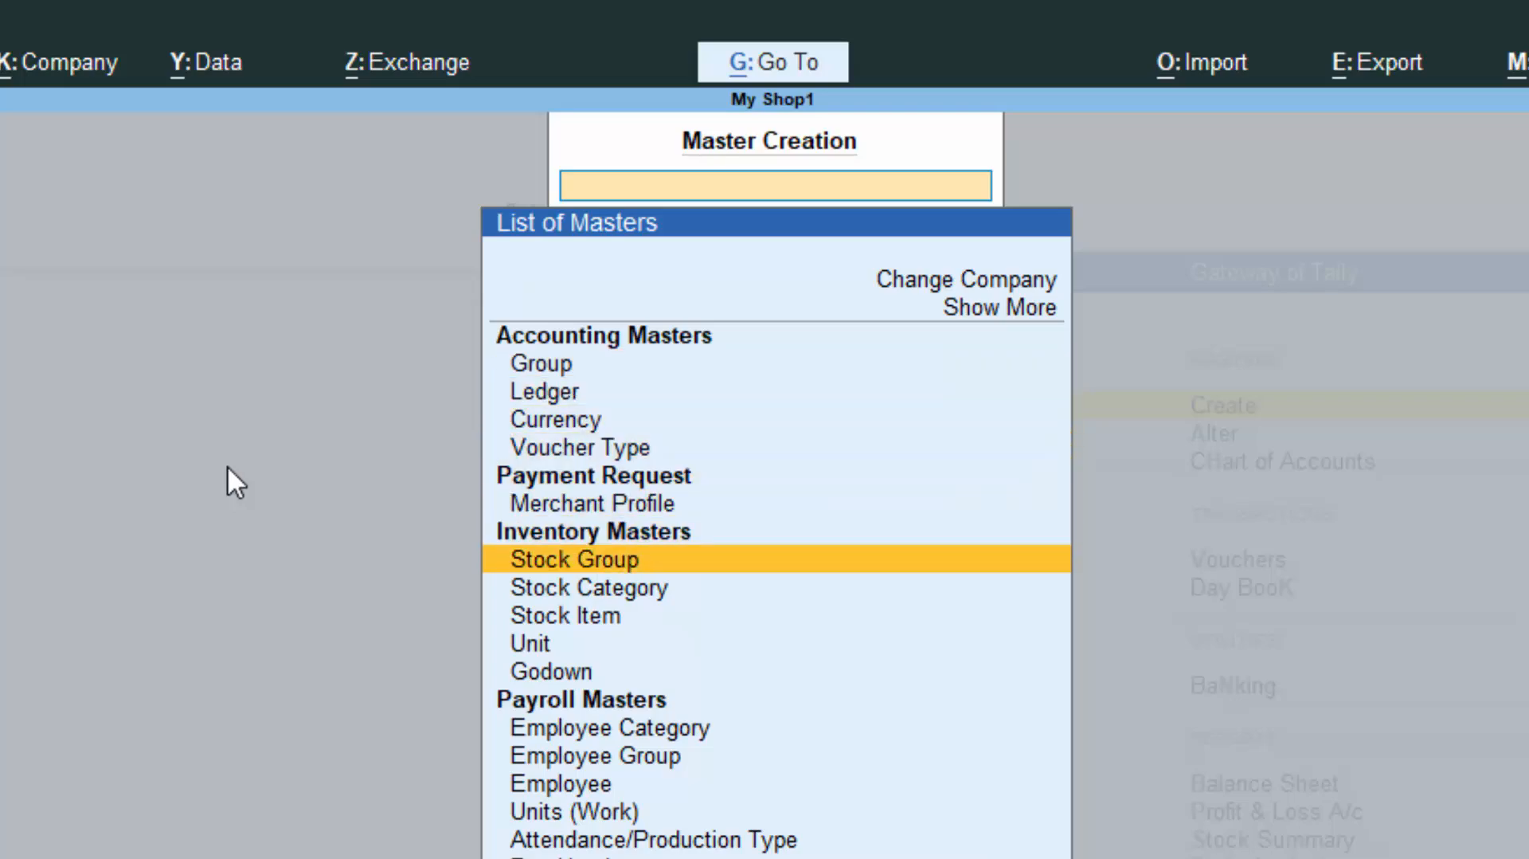
{"action": "key", "text": "Return"}
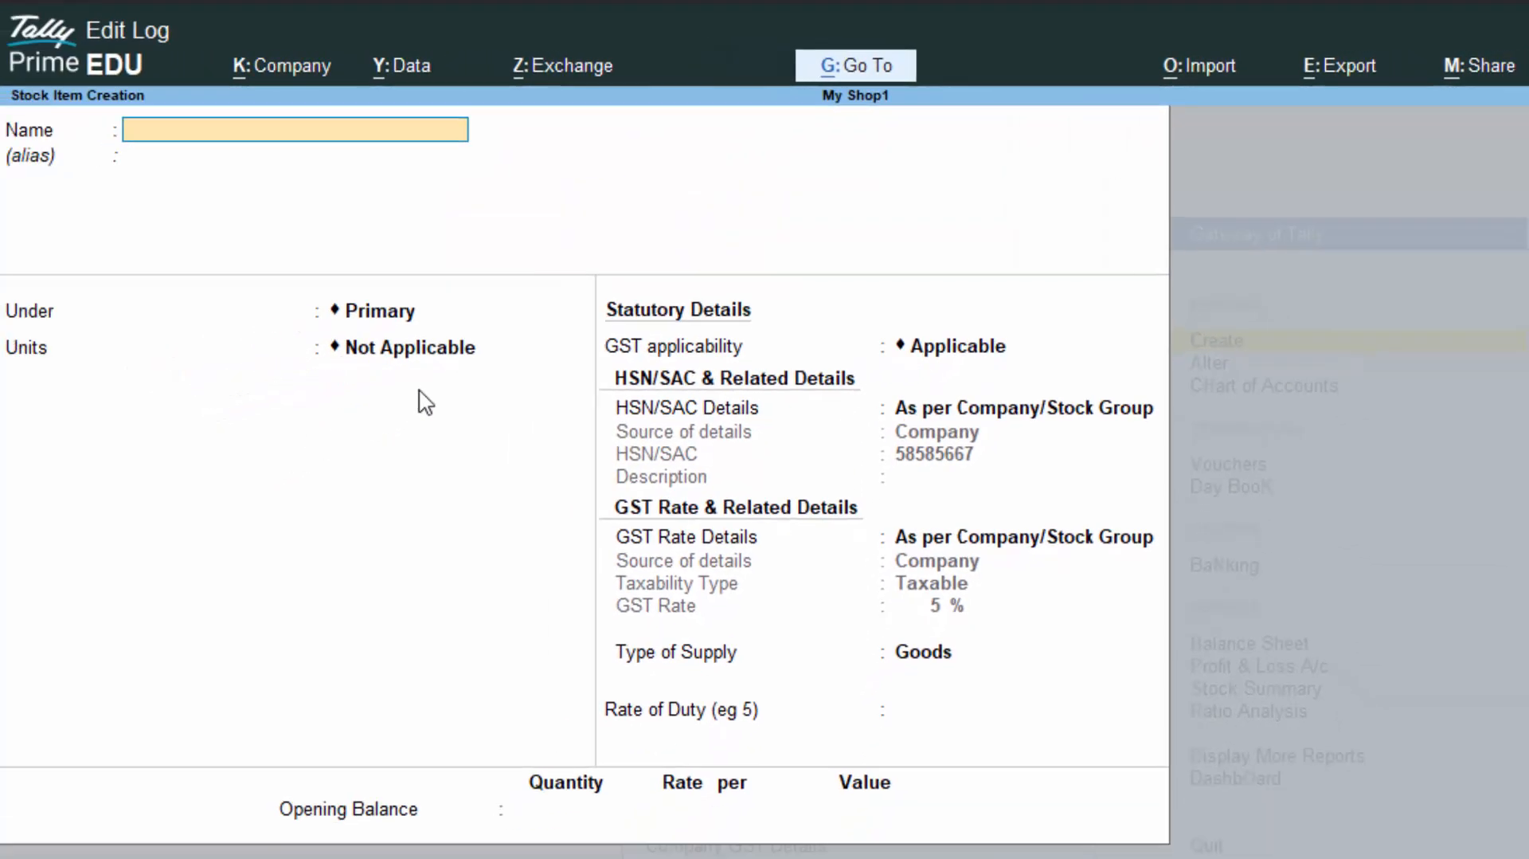
{"action": "type", "text": "Basmati Rice"}
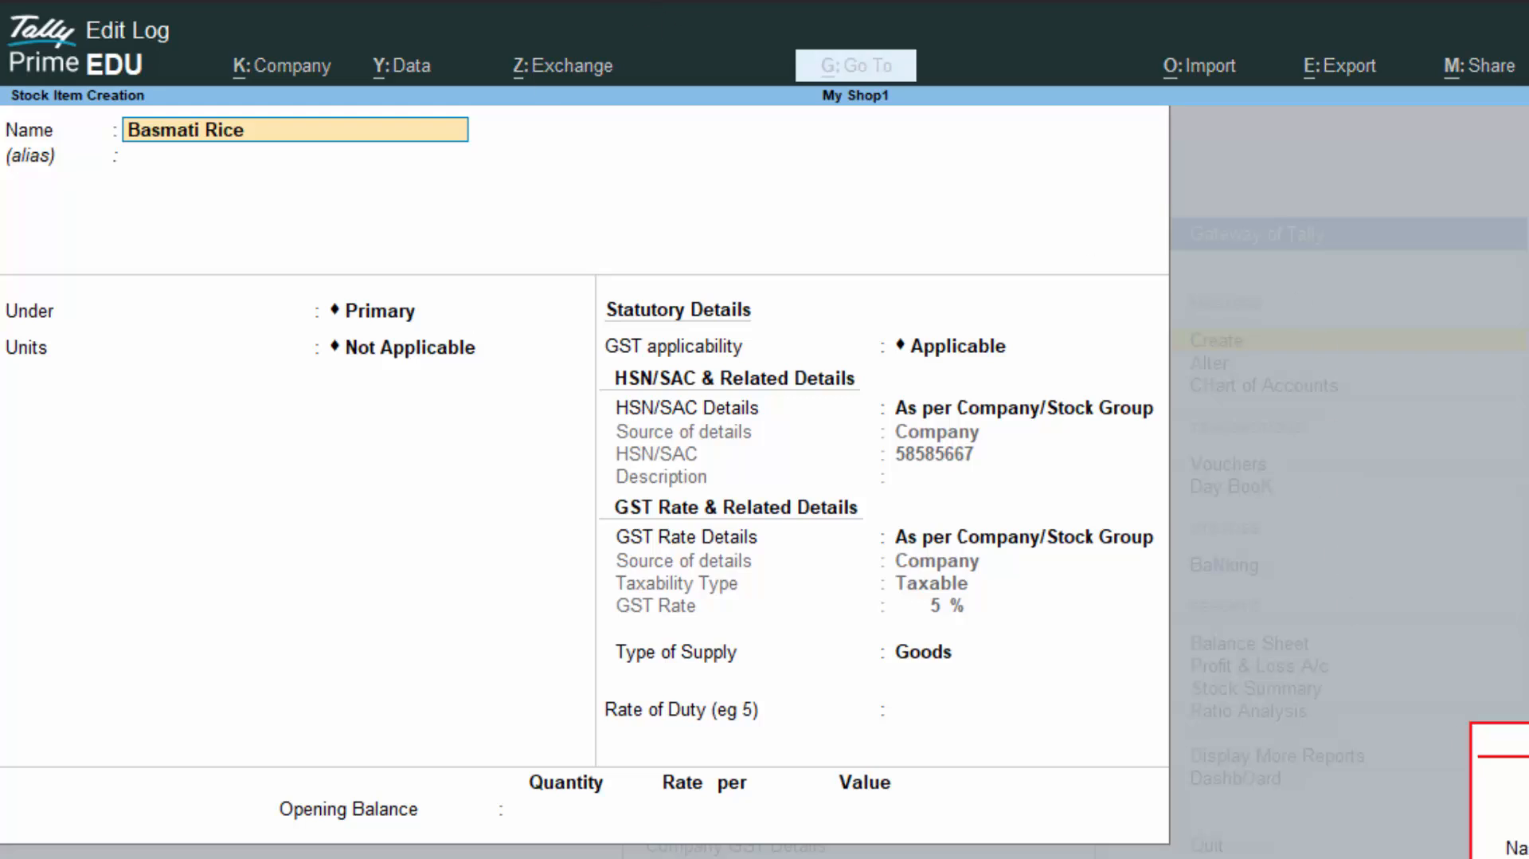
{"action": "key", "text": "Escape"}
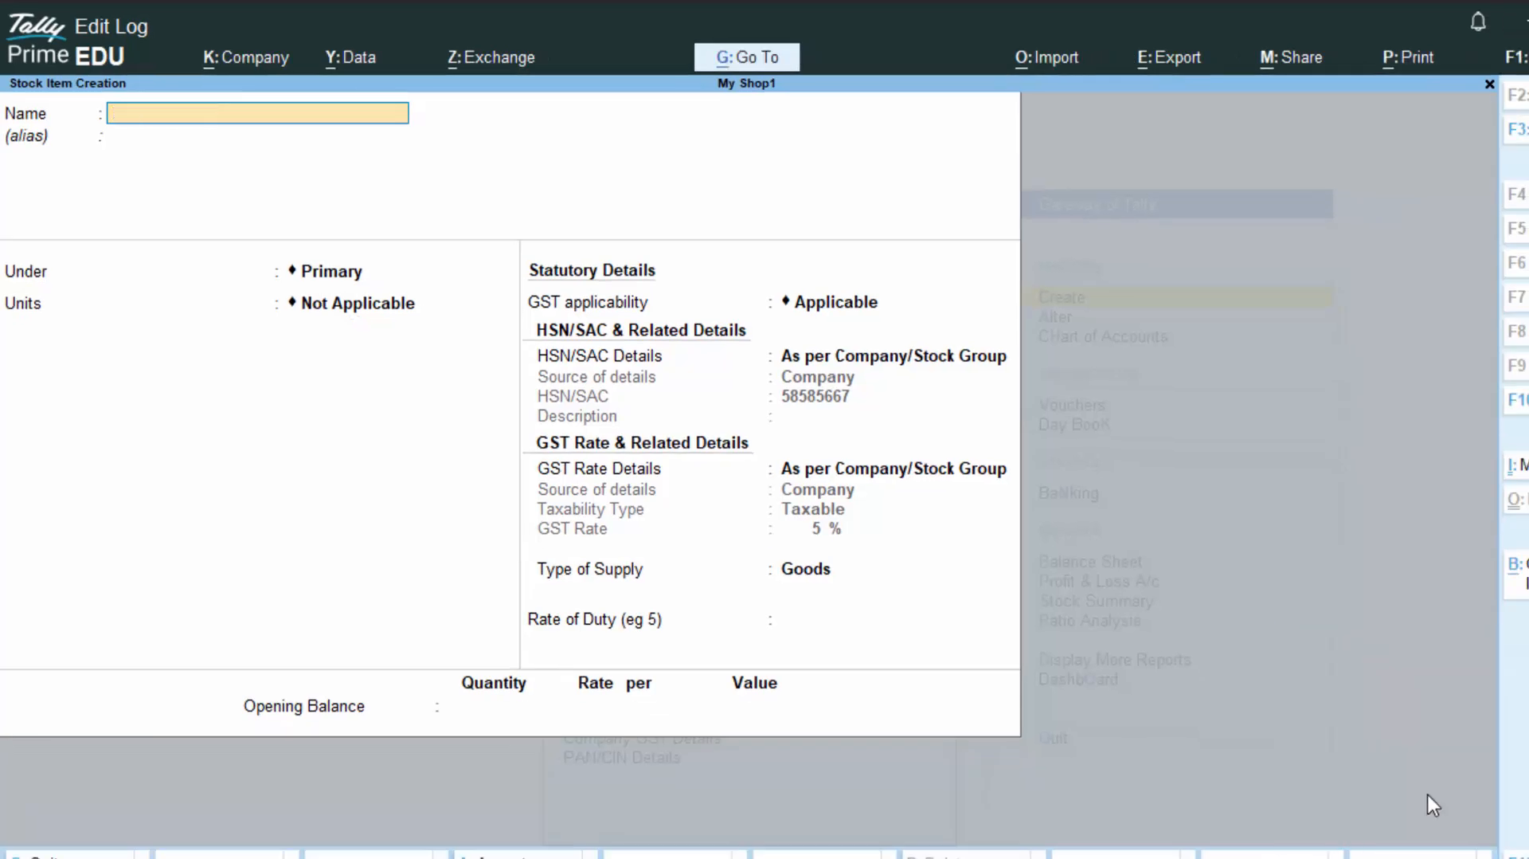
{"action": "key", "text": "Escape"}
{"action": "key", "text": "Return"}
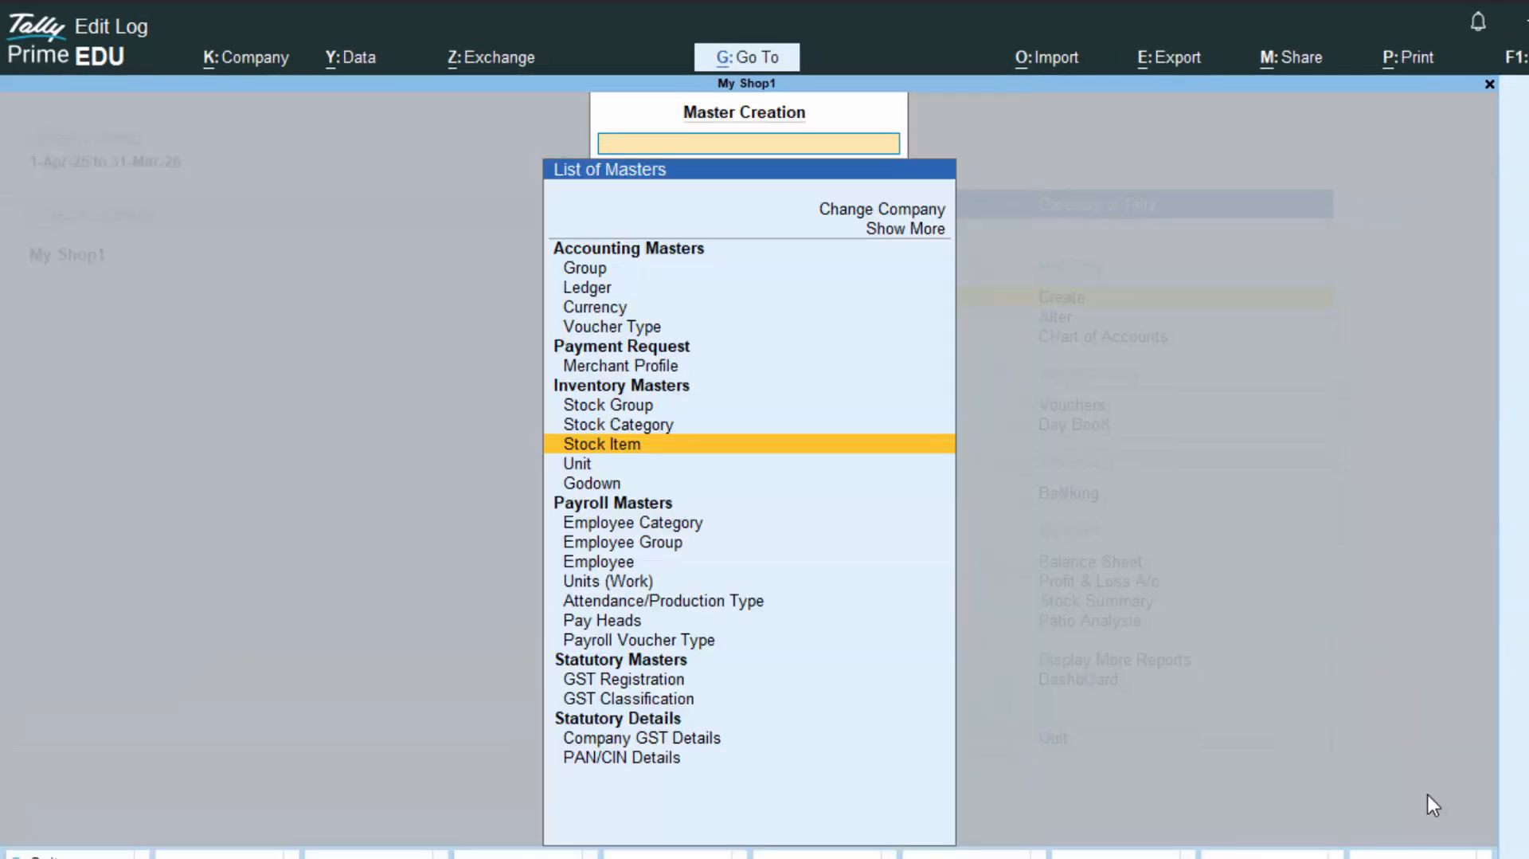
Step: Open a blank ledger creation form and leave it without entering anything
{"action": "key", "text": "Up"}
{"action": "key", "text": "Up"}
{"action": "key", "text": "Up"}
{"action": "key", "text": "Up"}
{"action": "key", "text": "Up"}
{"action": "key", "text": "Up"}
{"action": "key", "text": "Up"}
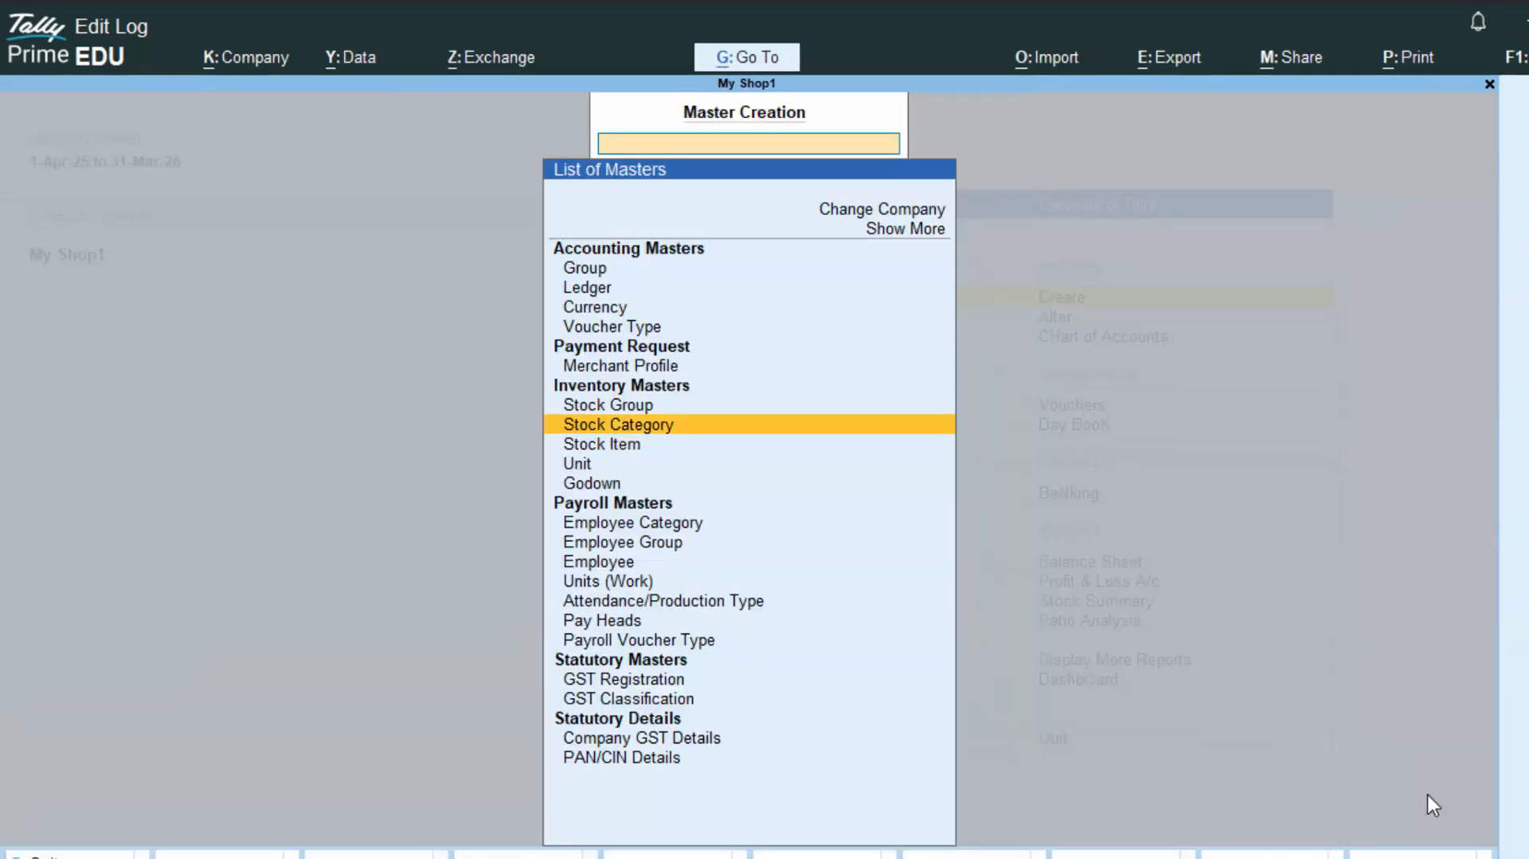
{"action": "key", "text": "Up"}
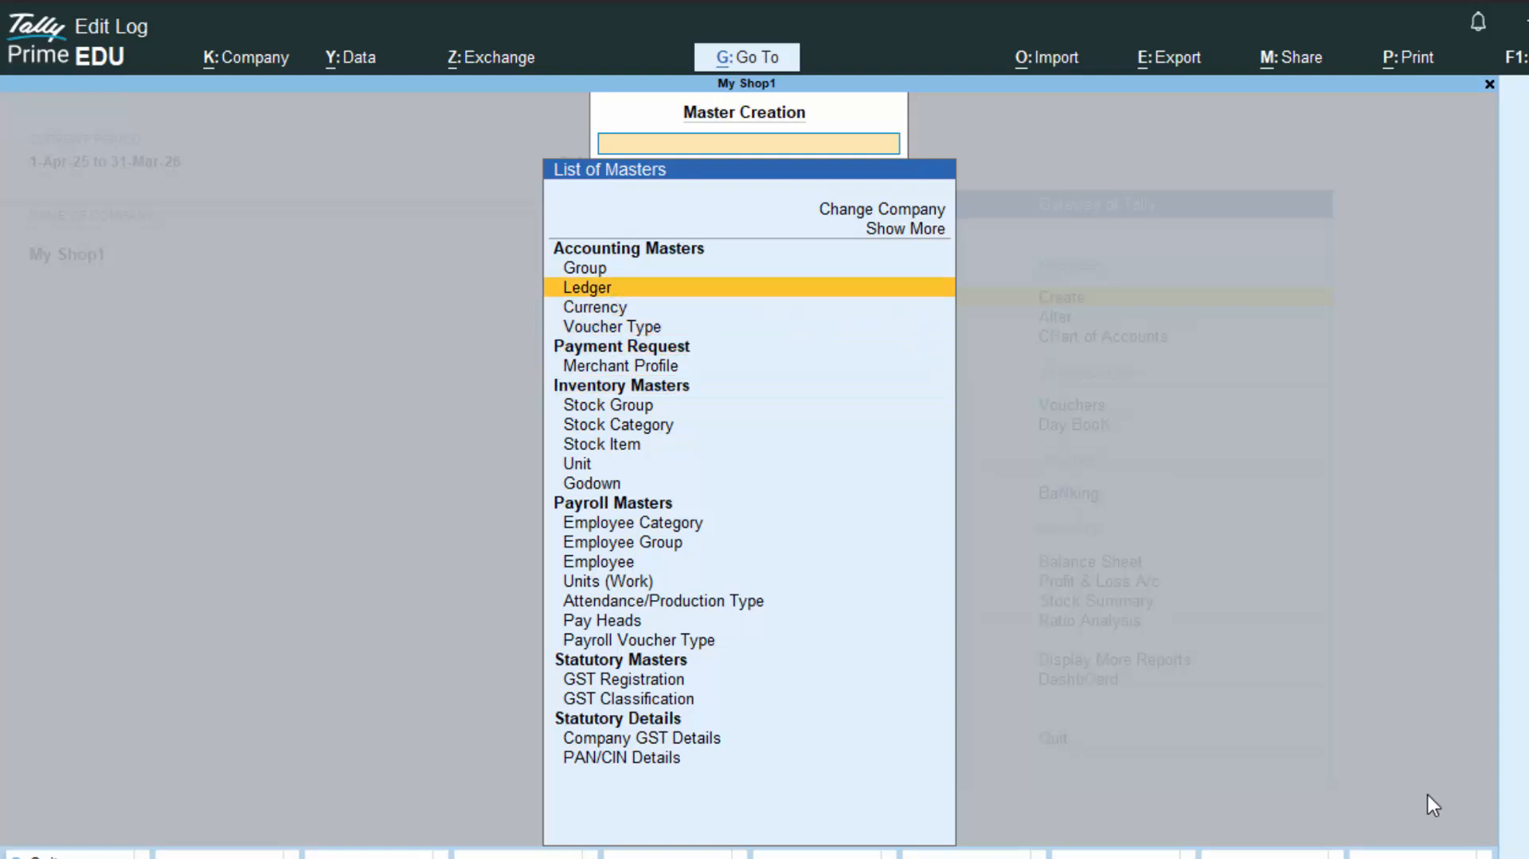
{"action": "key", "text": "Return"}
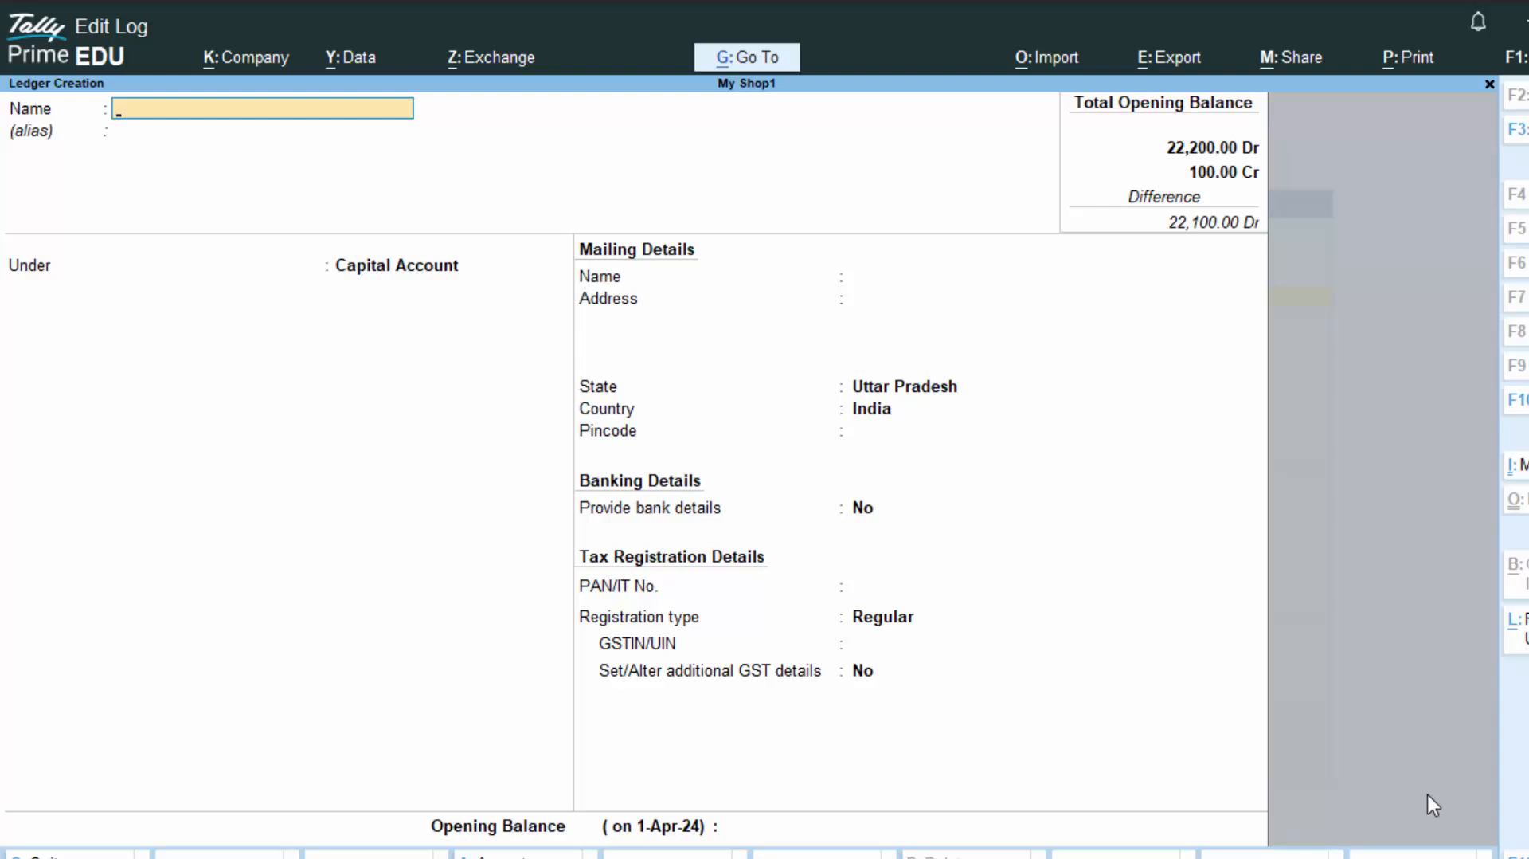
{"action": "key", "text": "Escape"}
{"action": "key", "text": "Return"}
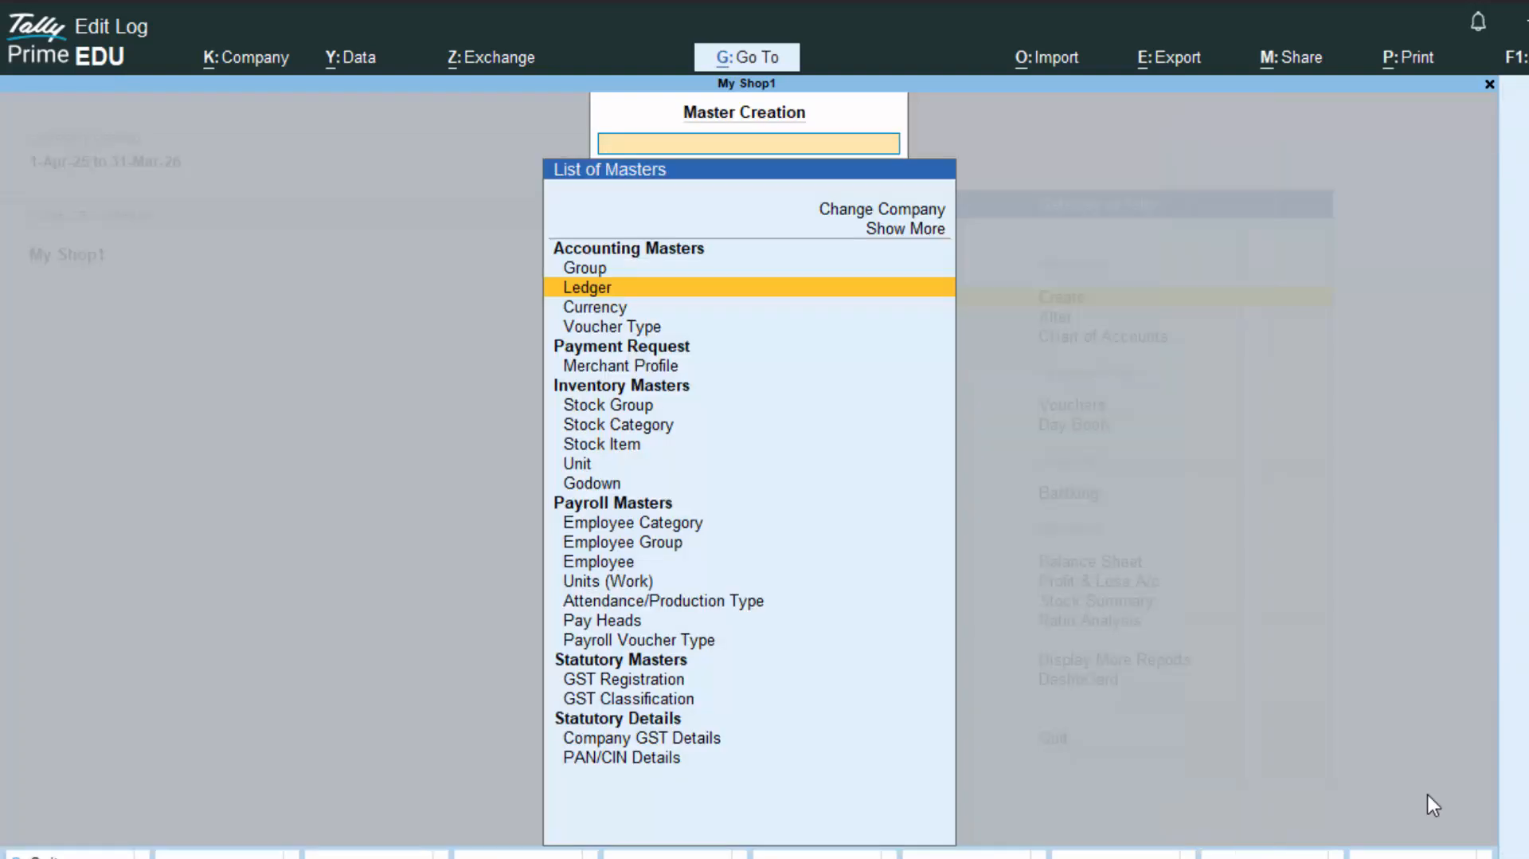
{"action": "key", "text": "Escape"}
Step: View the first ledger in the alteration list and close it without changes
{"action": "key", "text": "Down"}
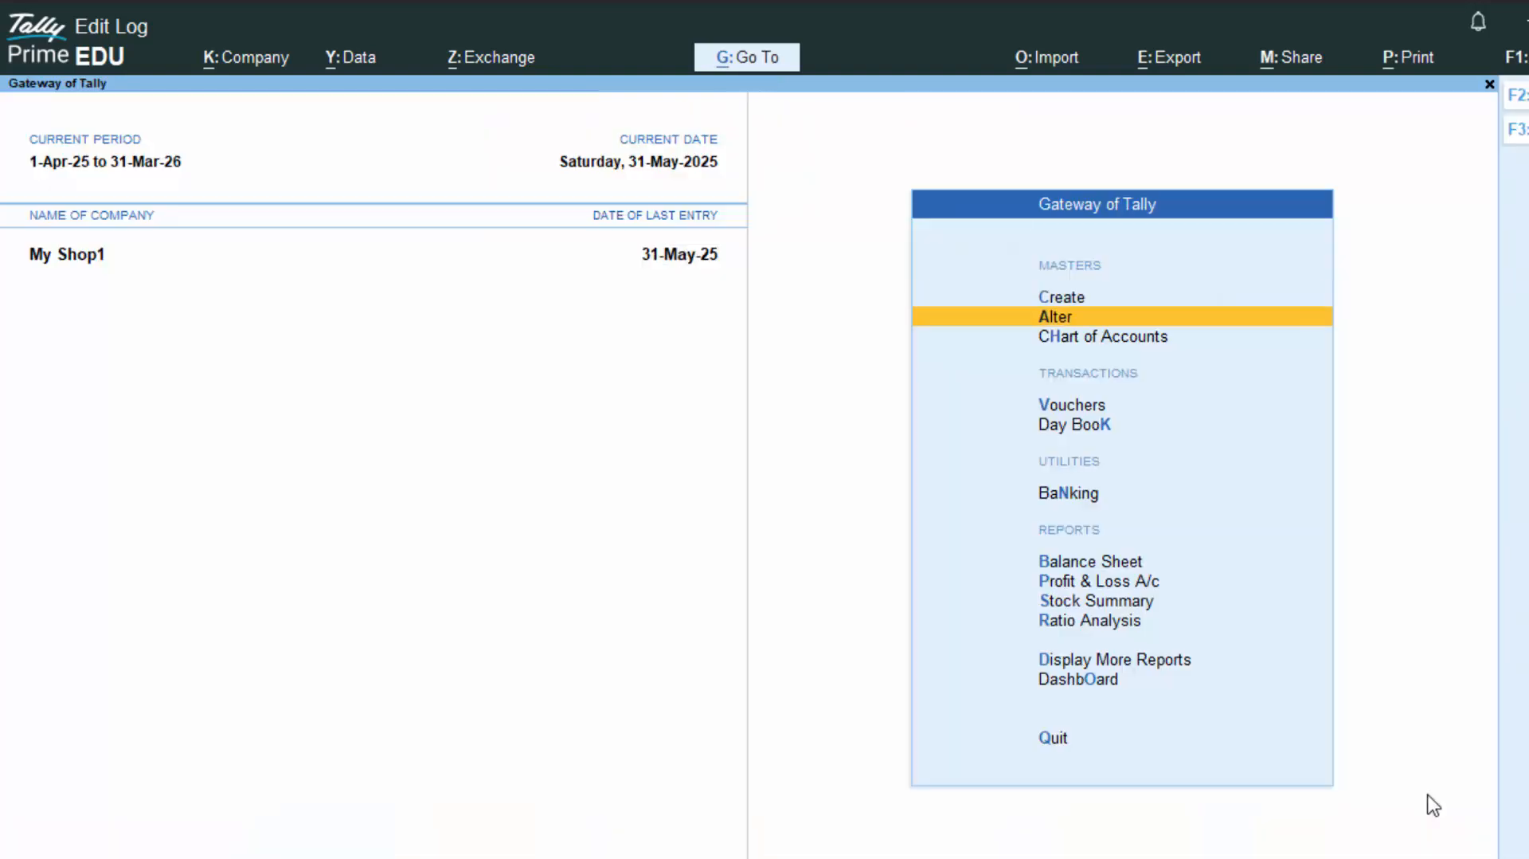
{"action": "key", "text": "Return"}
{"action": "key", "text": "Down"}
{"action": "key", "text": "Return"}
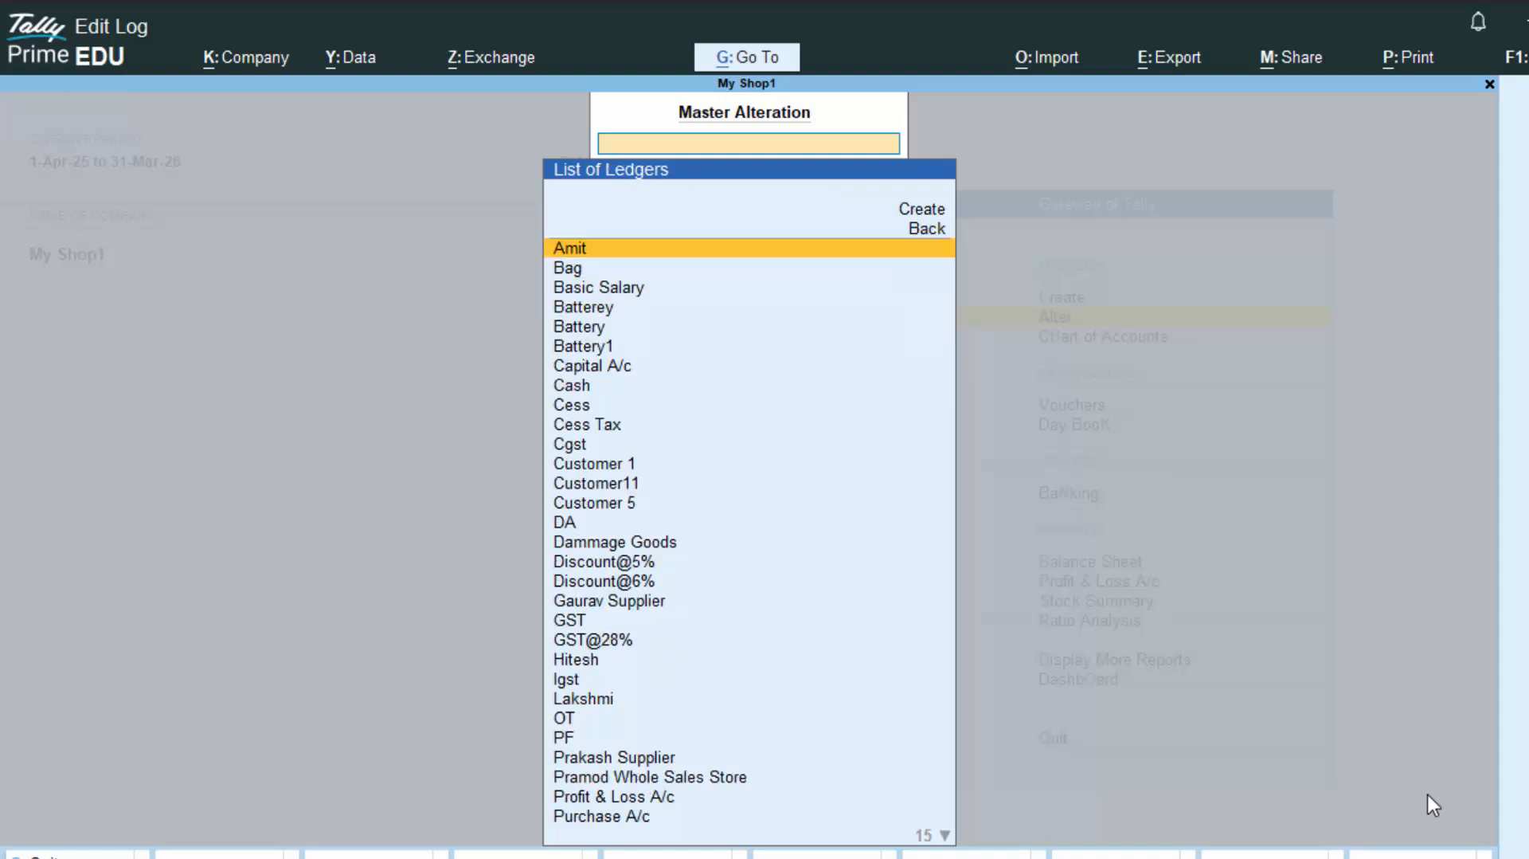
{"action": "key", "text": "Return"}
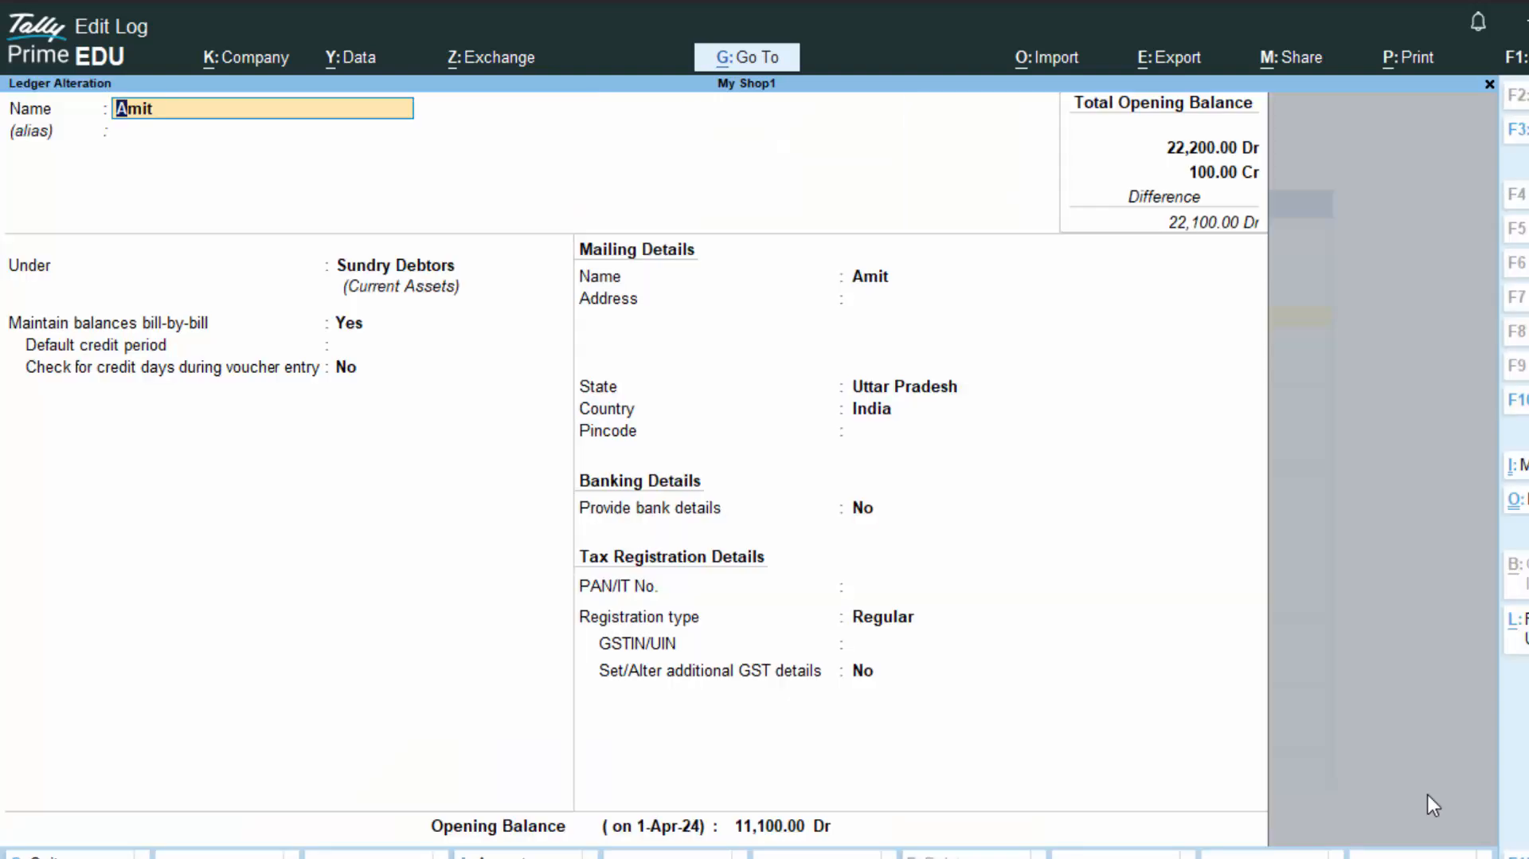
{"action": "key", "text": "Escape"}
{"action": "key", "text": "Escape"}
{"action": "key", "text": "y"}
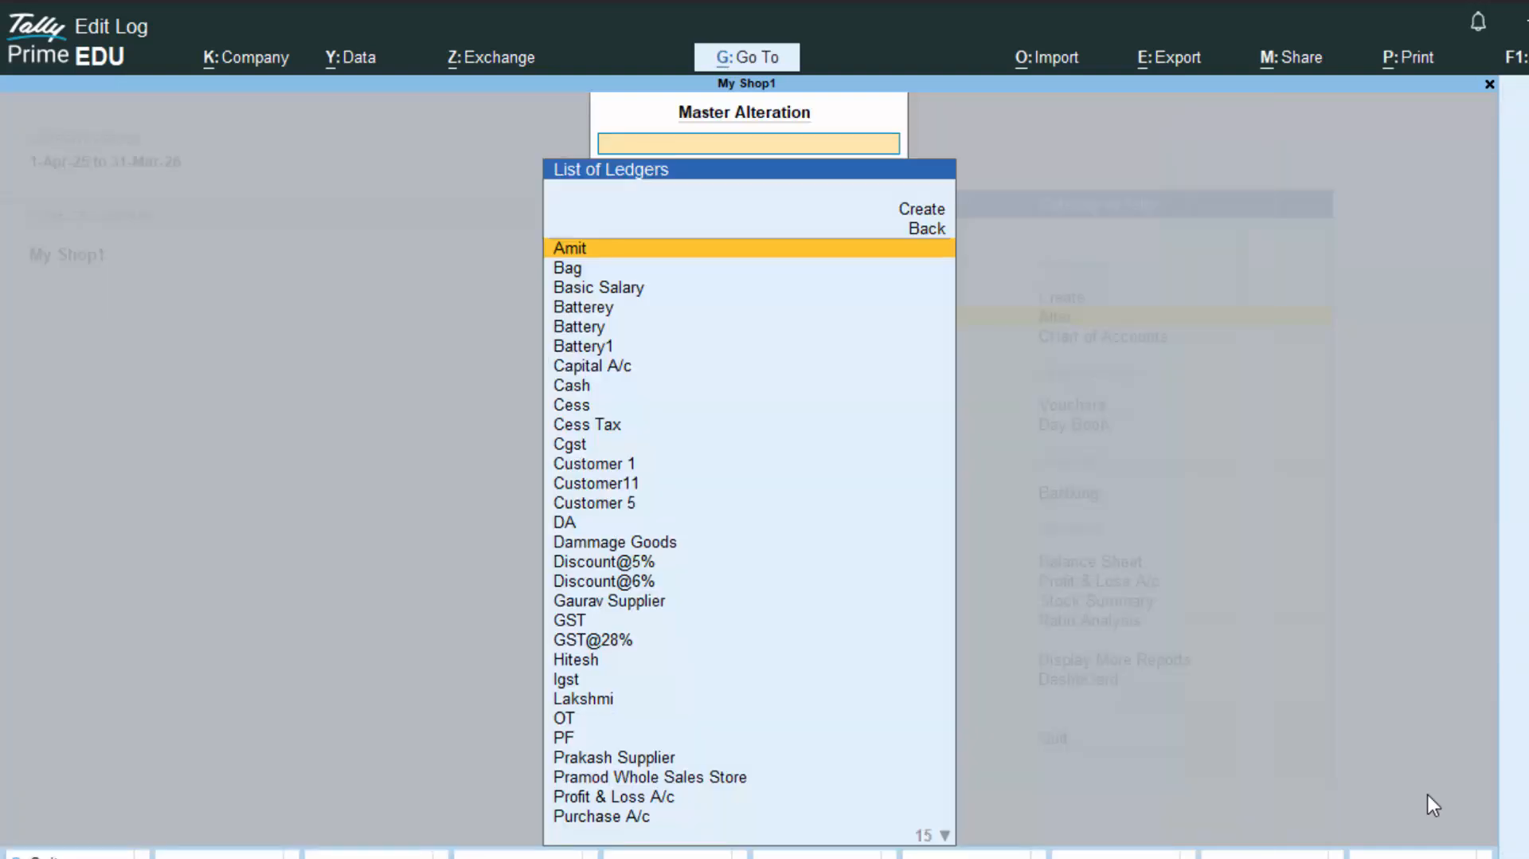
Step: View the Customer 1 ledger in alteration mode and return to the Gateway of Tally
{"action": "key", "text": "Down"}
{"action": "key", "text": "Down"}
{"action": "key", "text": "Down"}
{"action": "key", "text": "Down"}
{"action": "key", "text": "Down"}
{"action": "key", "text": "Down"}
{"action": "key", "text": "Down"}
{"action": "key", "text": "Down"}
{"action": "key", "text": "Down"}
{"action": "key", "text": "Down"}
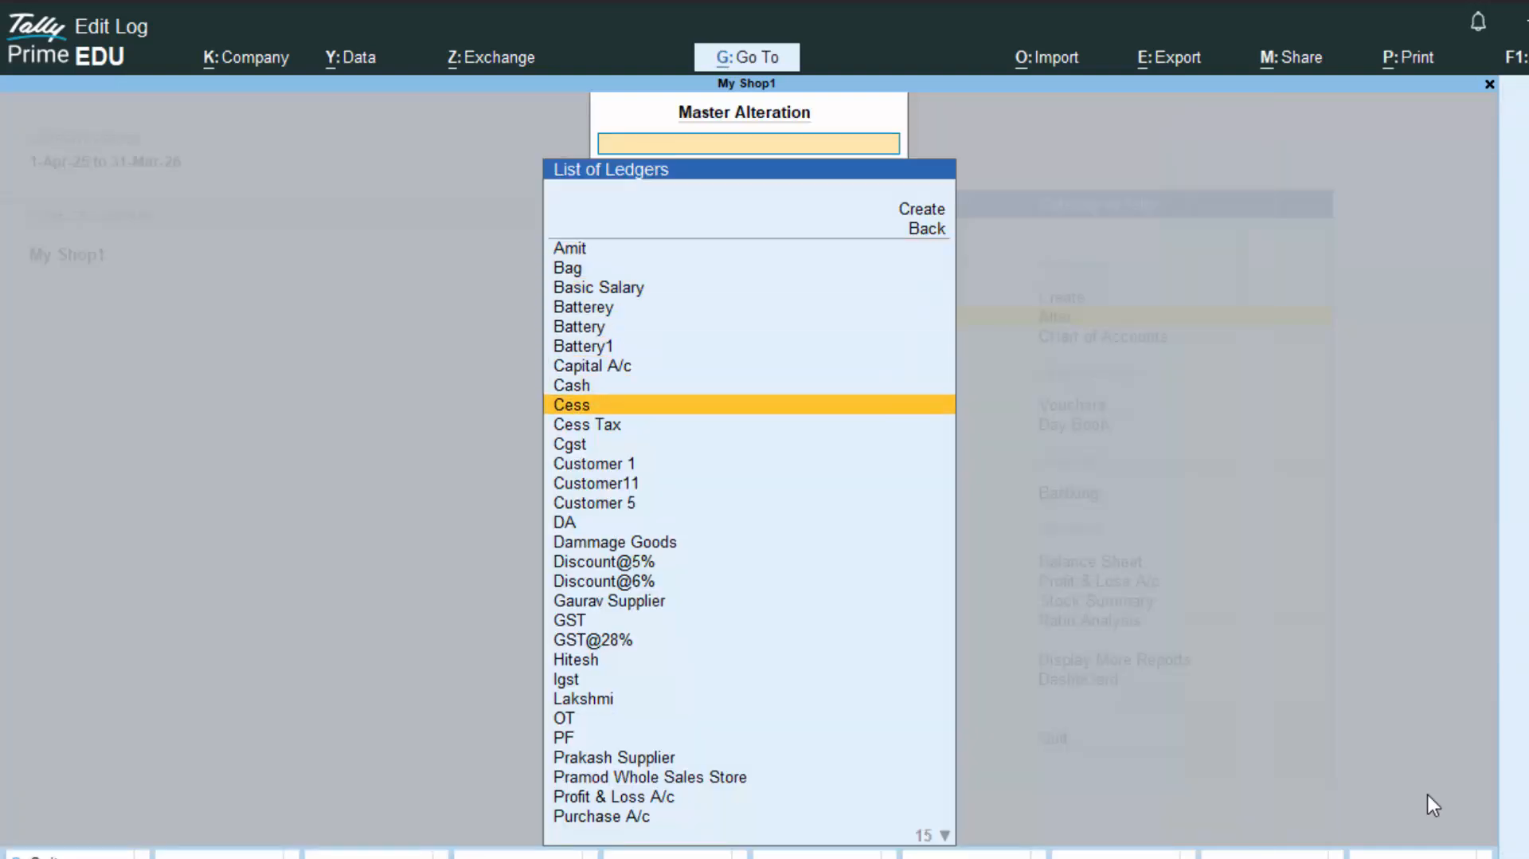
{"action": "key", "text": "Down"}
{"action": "key", "text": "Return"}
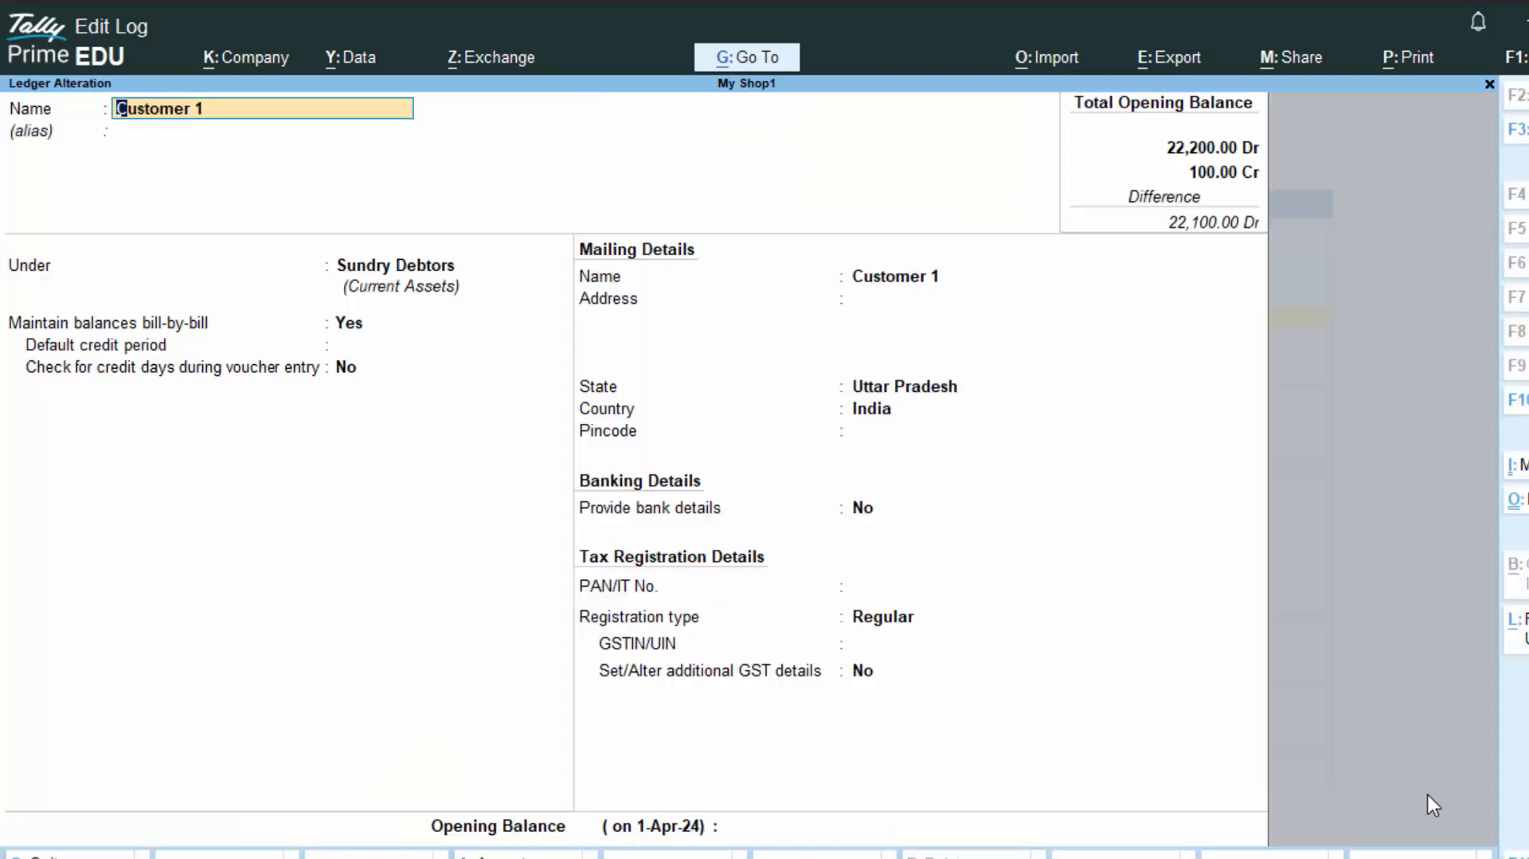
{"action": "key", "text": "Escape"}
{"action": "key", "text": "Escape"}
{"action": "key", "text": "Return"}
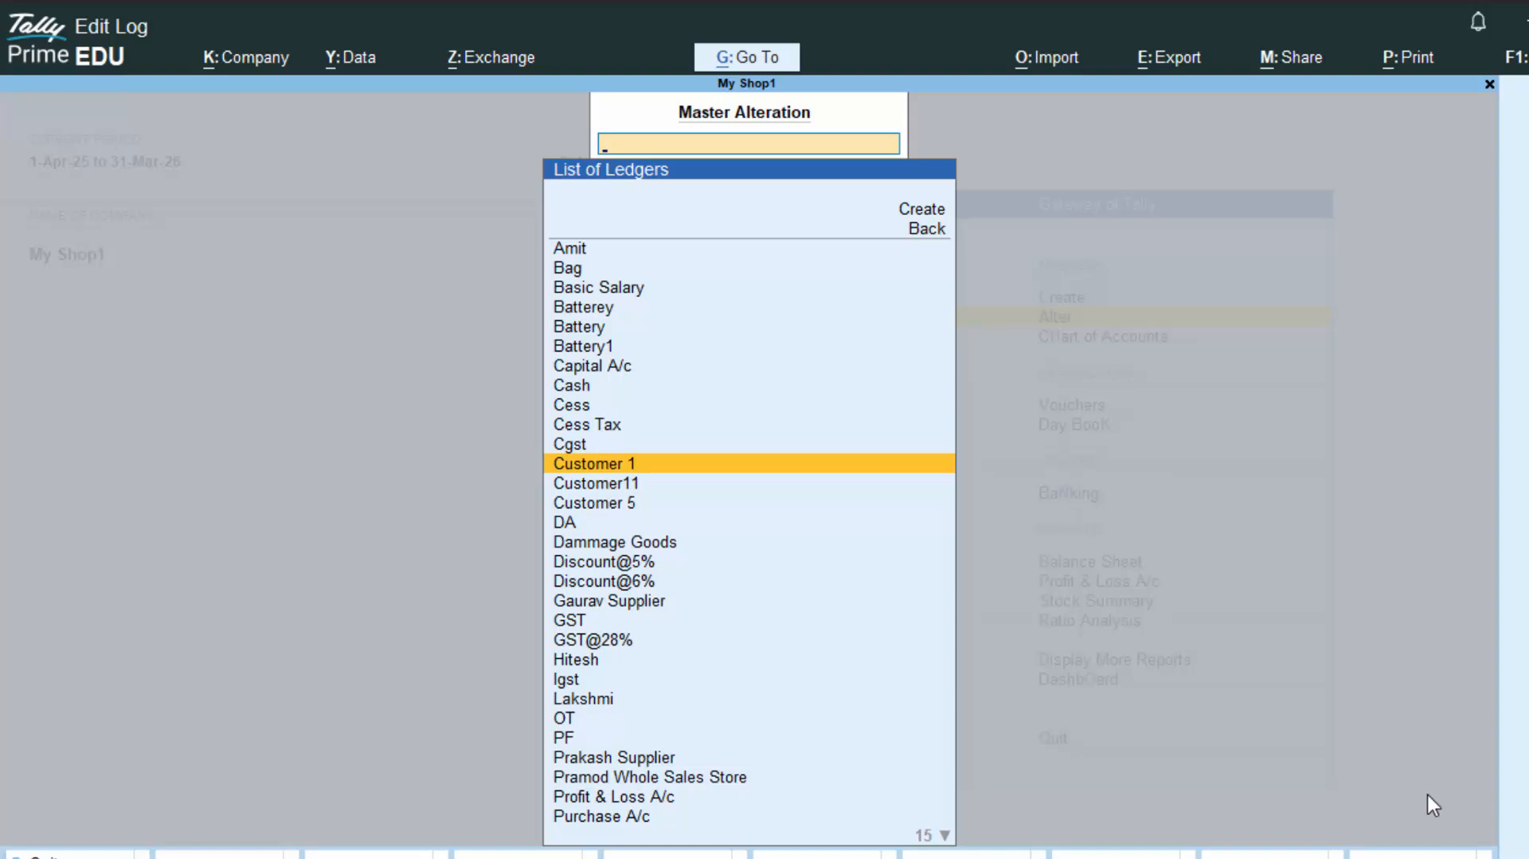
{"action": "key", "text": "Escape"}
{"action": "key", "text": "Escape"}
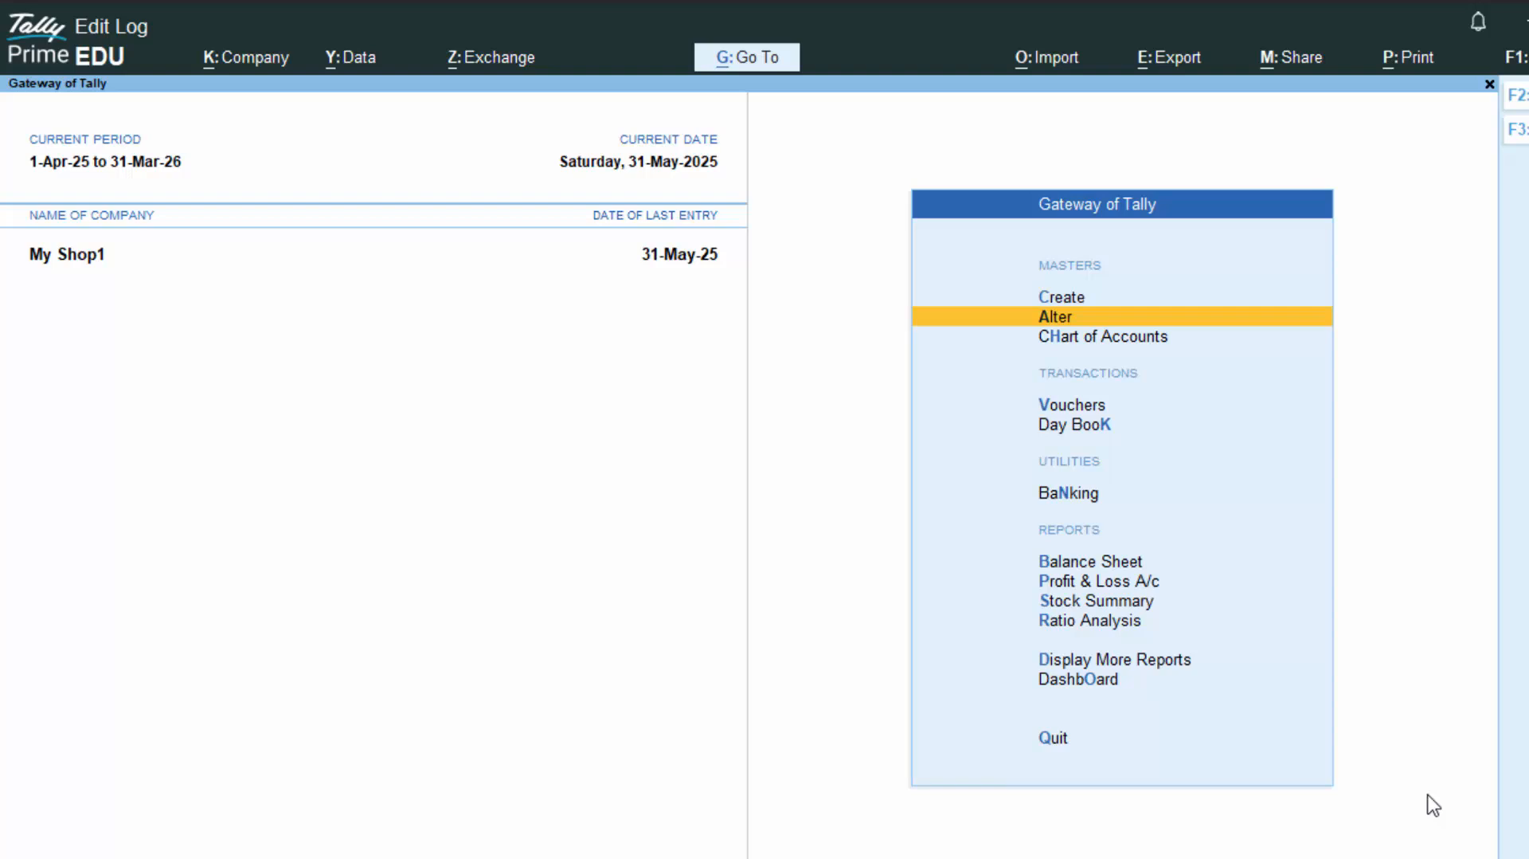
Step: Reopen the Customer 1 ledger for alteration, clear its name and discard the change
{"action": "key", "text": "Return"}
{"action": "key", "text": "Down"}
{"action": "key", "text": "Return"}
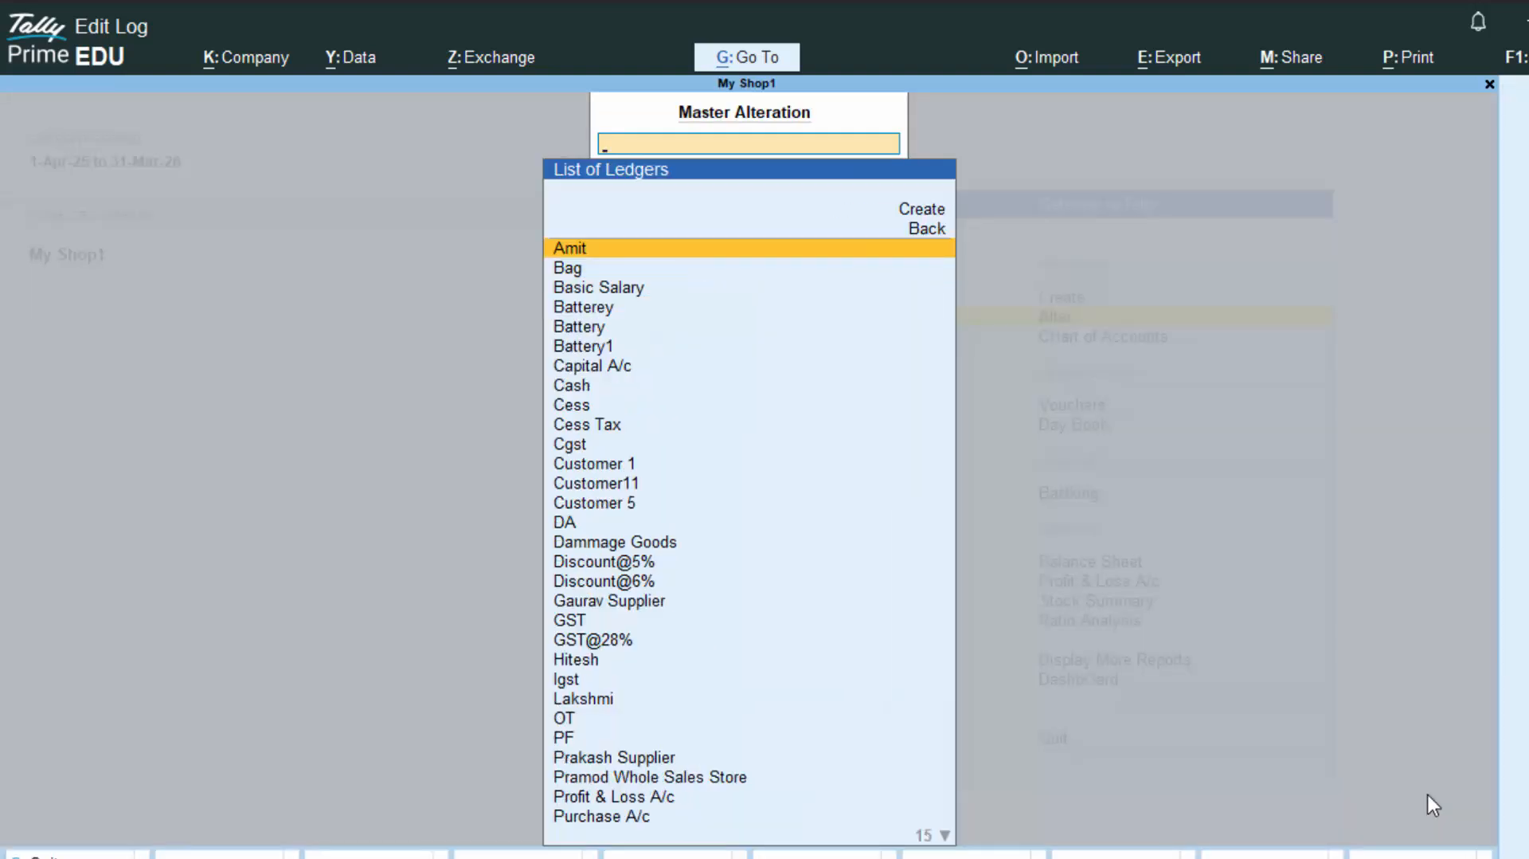
{"action": "key", "text": "Down"}
{"action": "key", "text": "Down"}
{"action": "key", "text": "Down"}
{"action": "key", "text": "Down"}
{"action": "key", "text": "Down"}
{"action": "key", "text": "Down"}
{"action": "key", "text": "Down"}
{"action": "key", "text": "Down"}
{"action": "key", "text": "Down"}
{"action": "key", "text": "Down"}
{"action": "key", "text": "Down"}
{"action": "key", "text": "Return"}
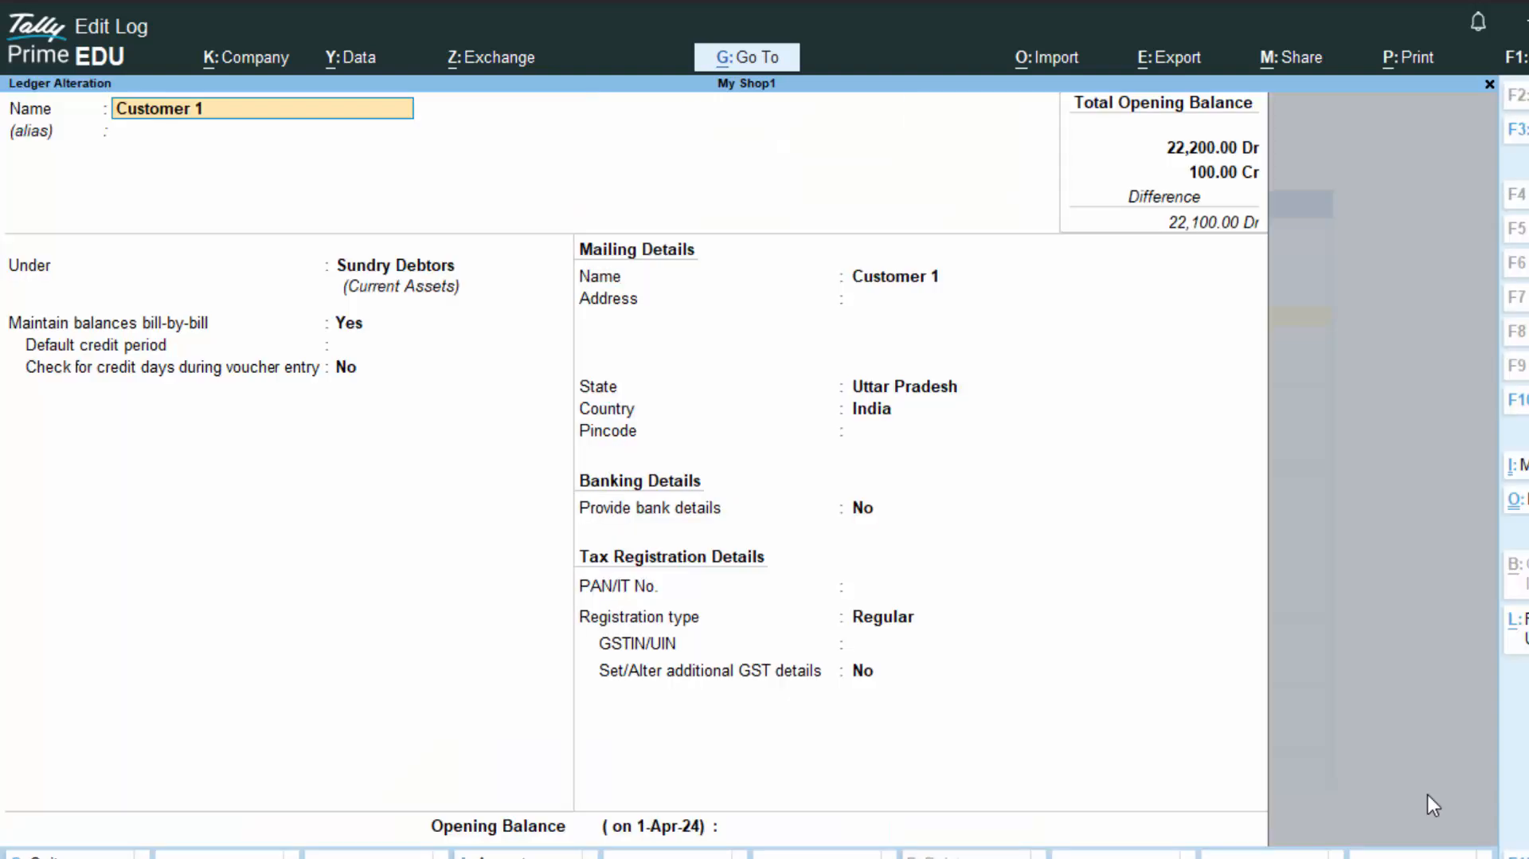
{"action": "key", "text": "BackSpace"}
{"action": "key", "text": "Escape"}
{"action": "key", "text": "y"}
{"action": "key", "text": "Escape"}
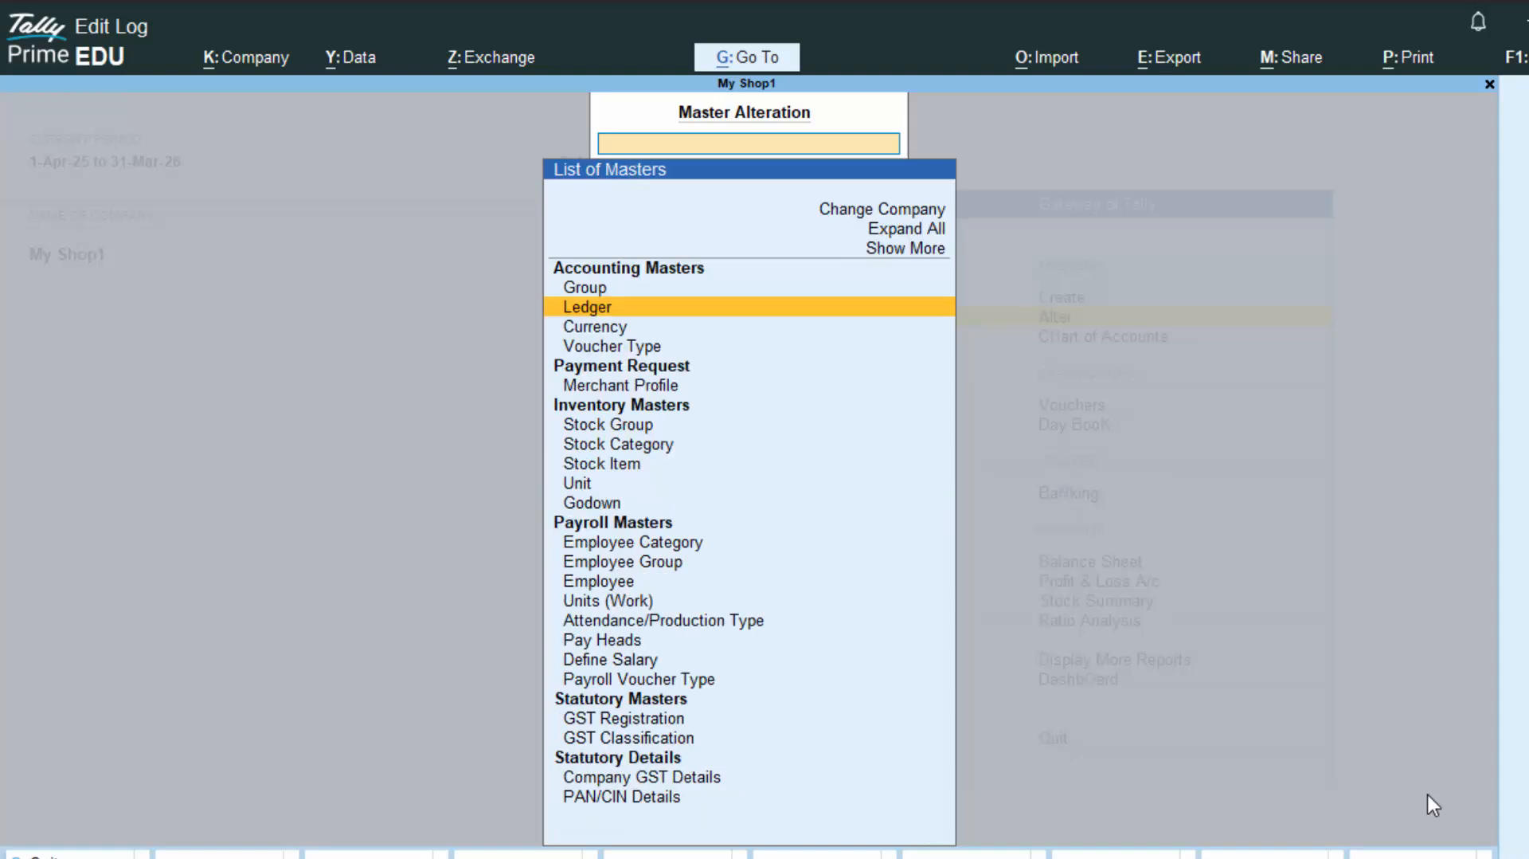
{"action": "key", "text": "Escape"}
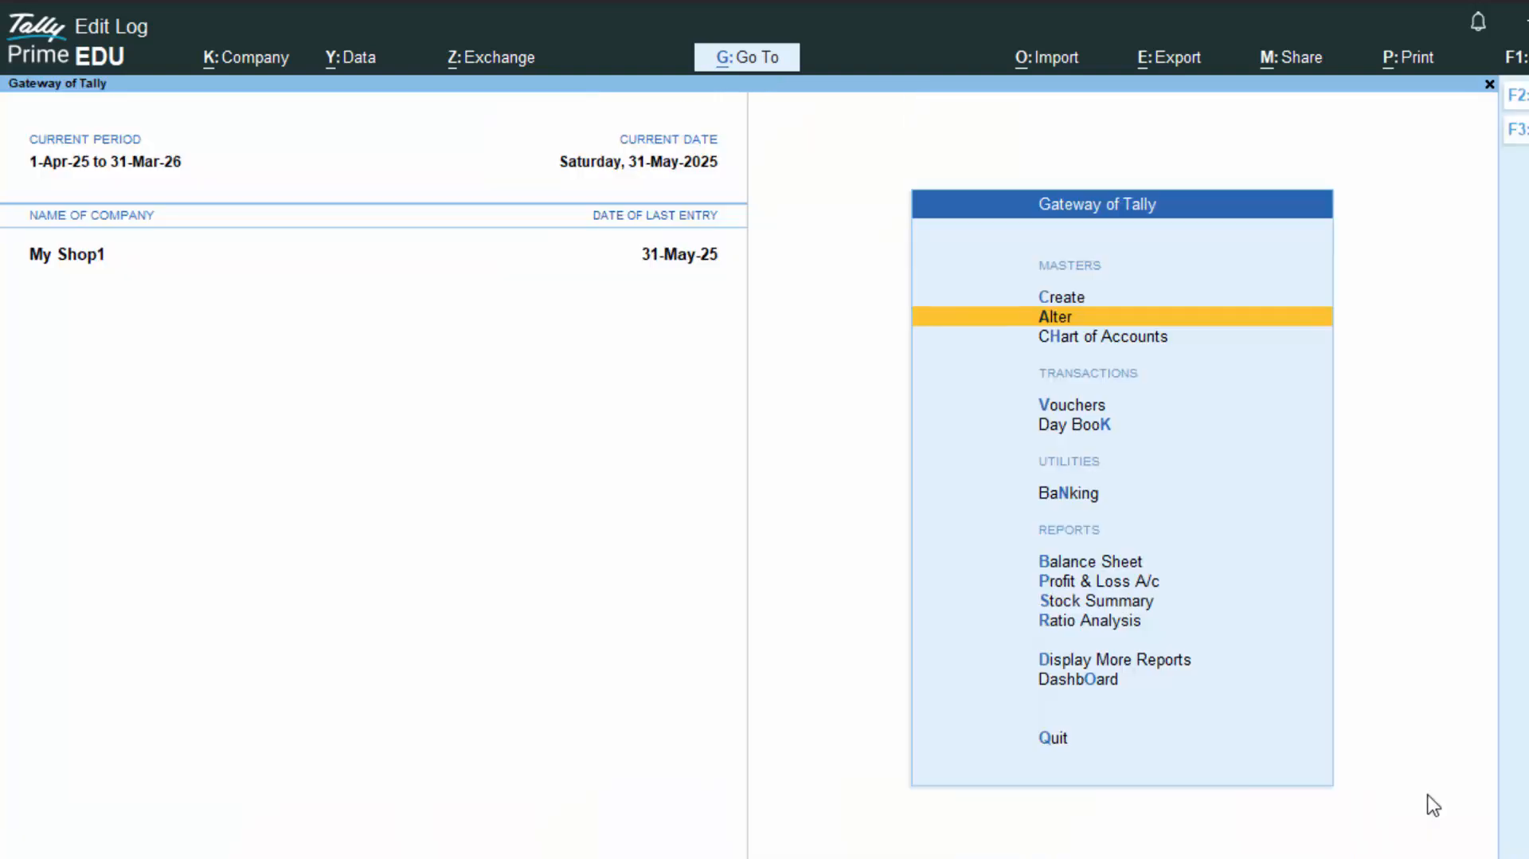
Step: Start a purchase voucher, enter the supplier invoice number and accept 31-May-25 as the invoice date
{"action": "key", "text": "v"}
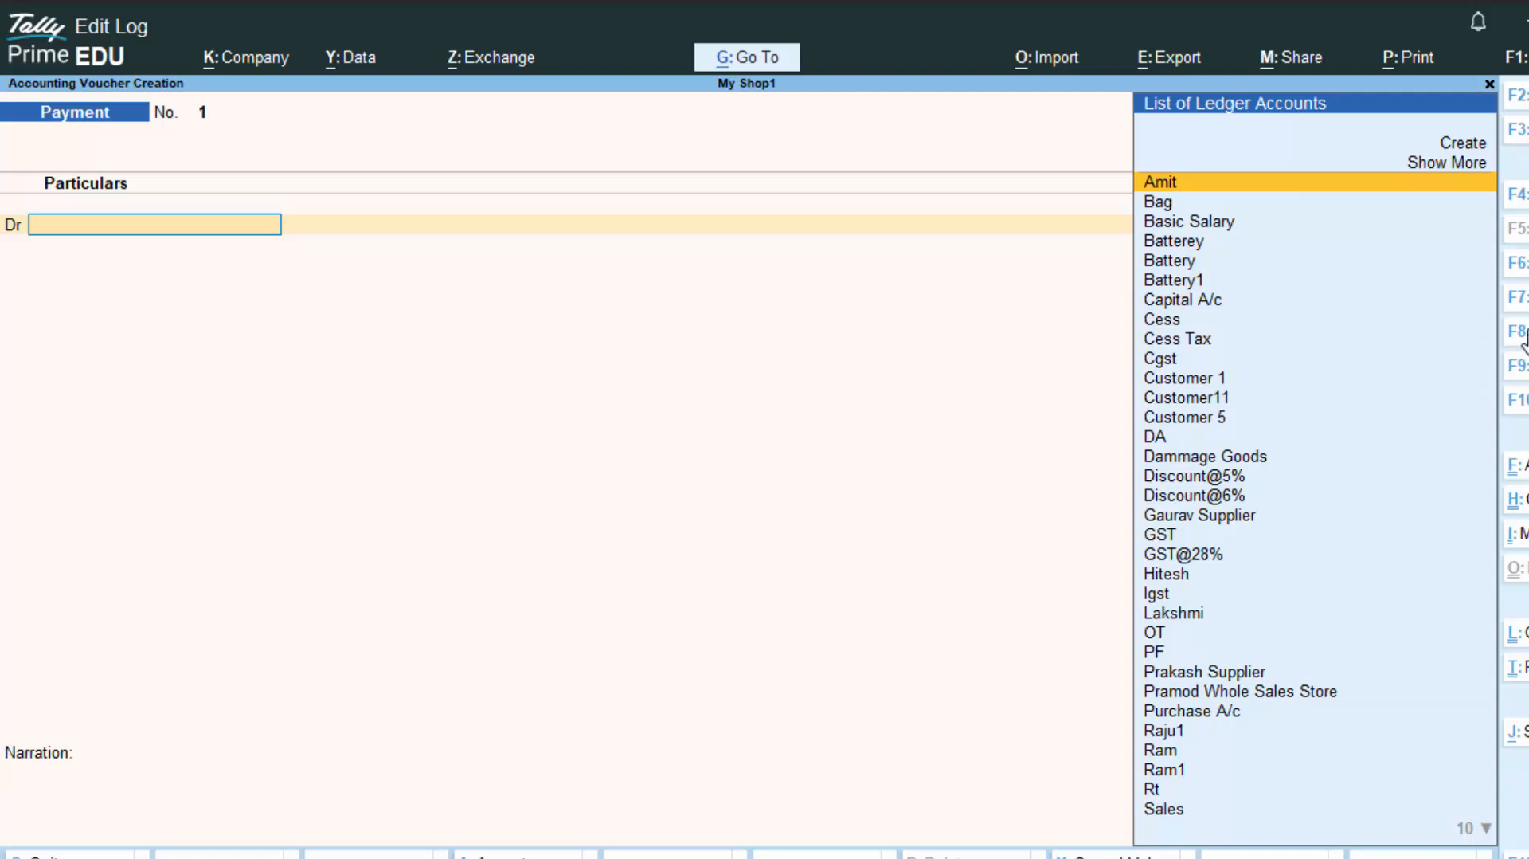
{"action": "key", "text": "F9"}
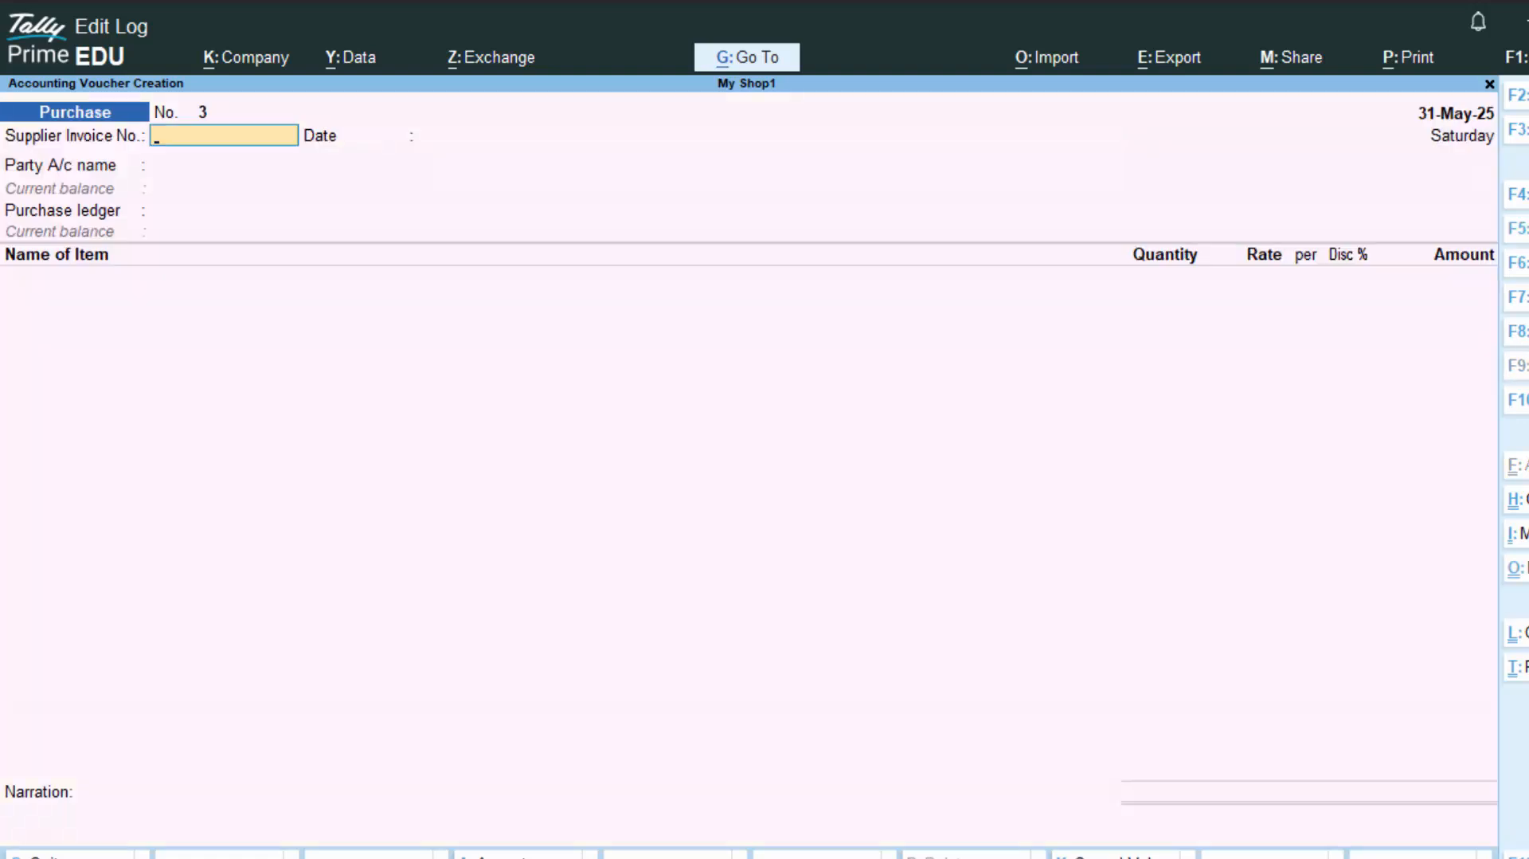
{"action": "type", "text": "477587"}
{"action": "key", "text": "Return"}
{"action": "key", "text": "Return"}
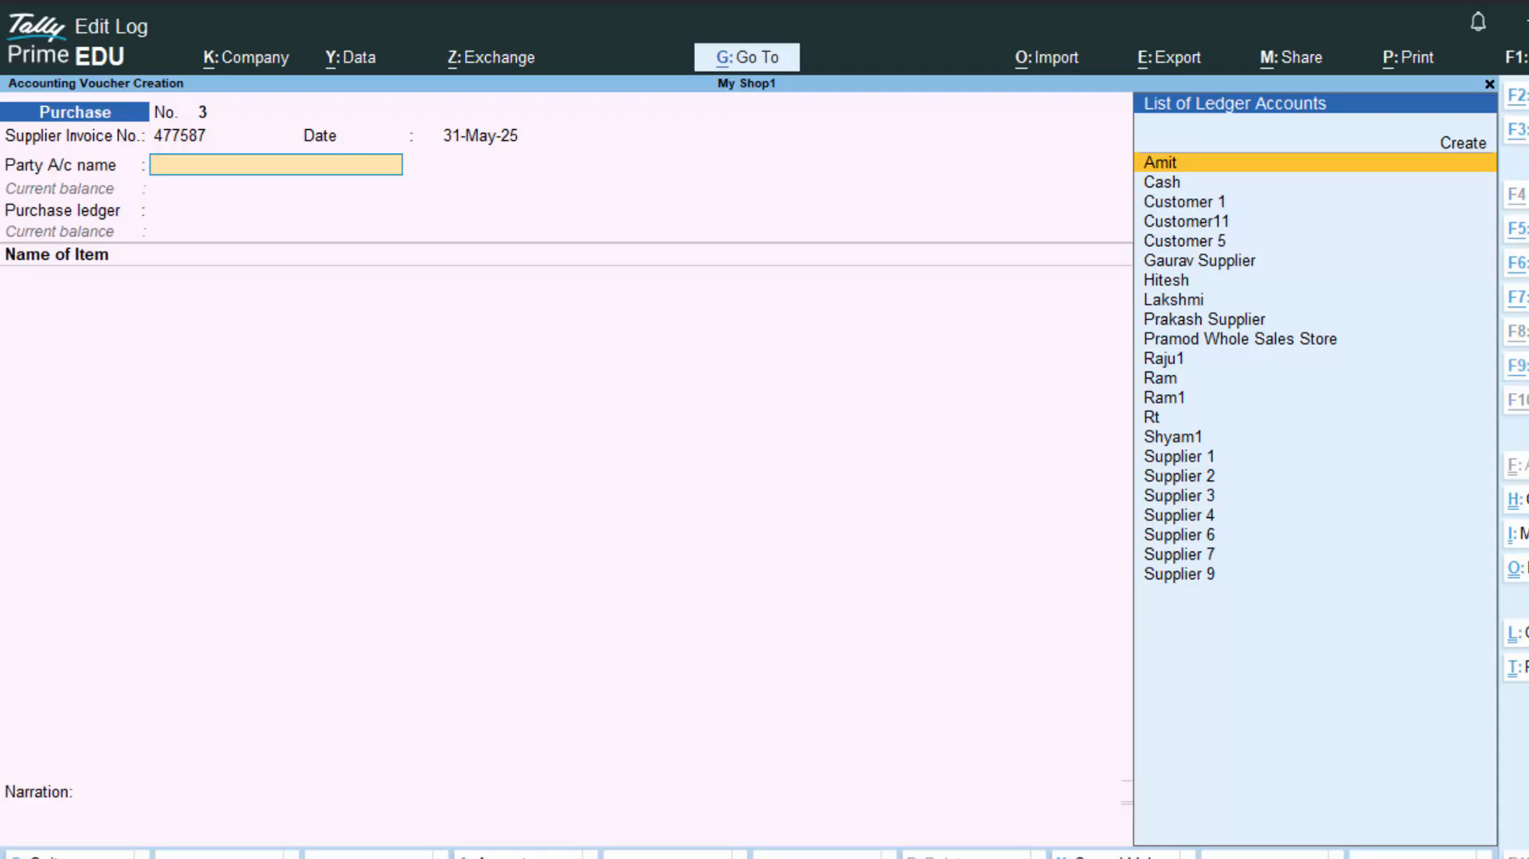
Step: Try to create a party ledger named Customer1 from the purchase voucher, and discard the entry
{"action": "key", "text": "alt+c"}
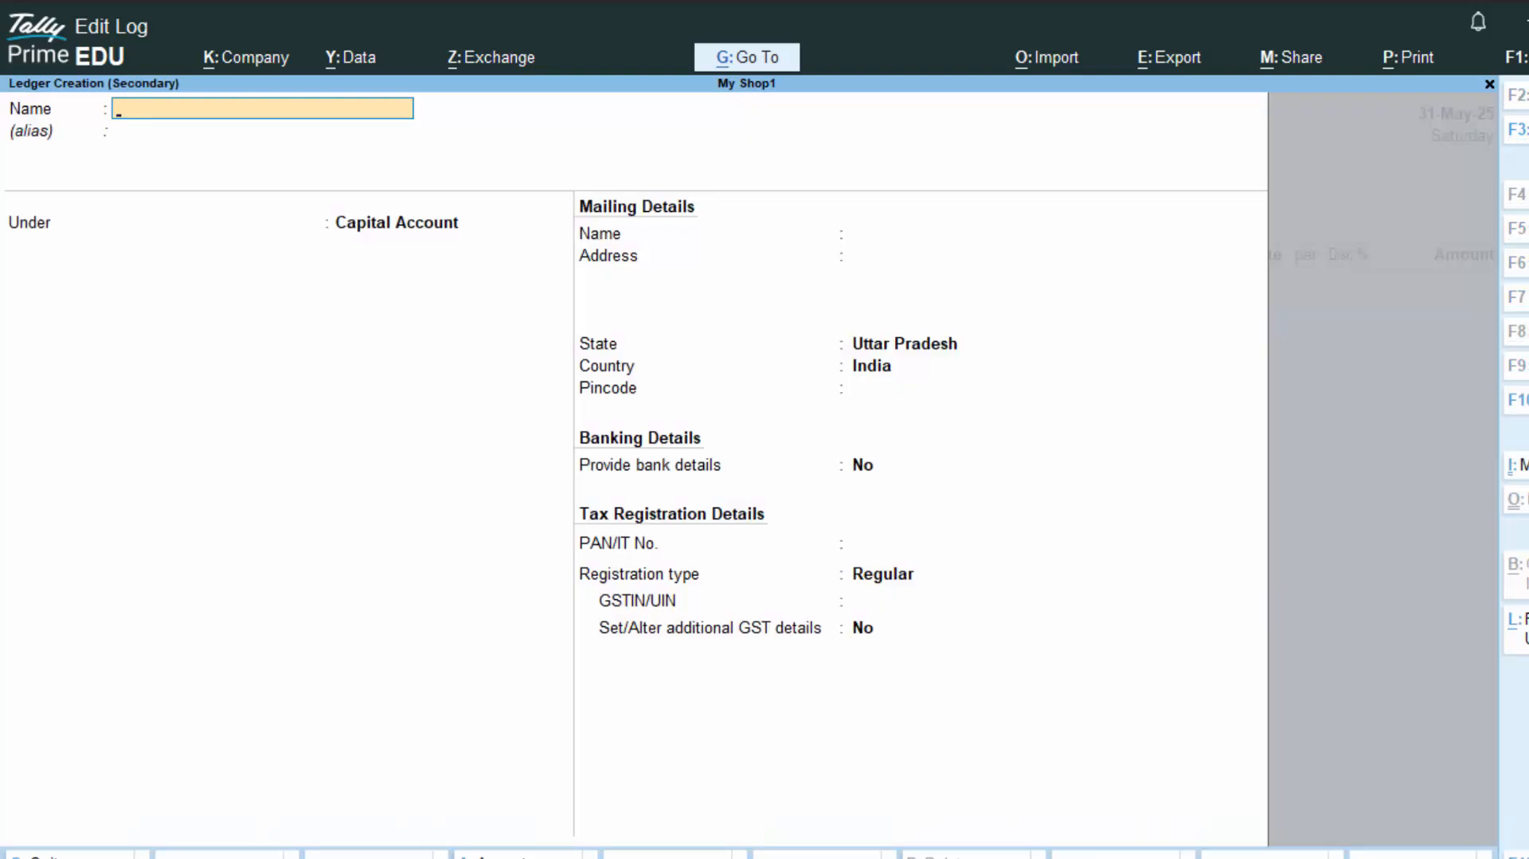
{"action": "type", "text": "Customer1"}
{"action": "key", "text": "Return"}
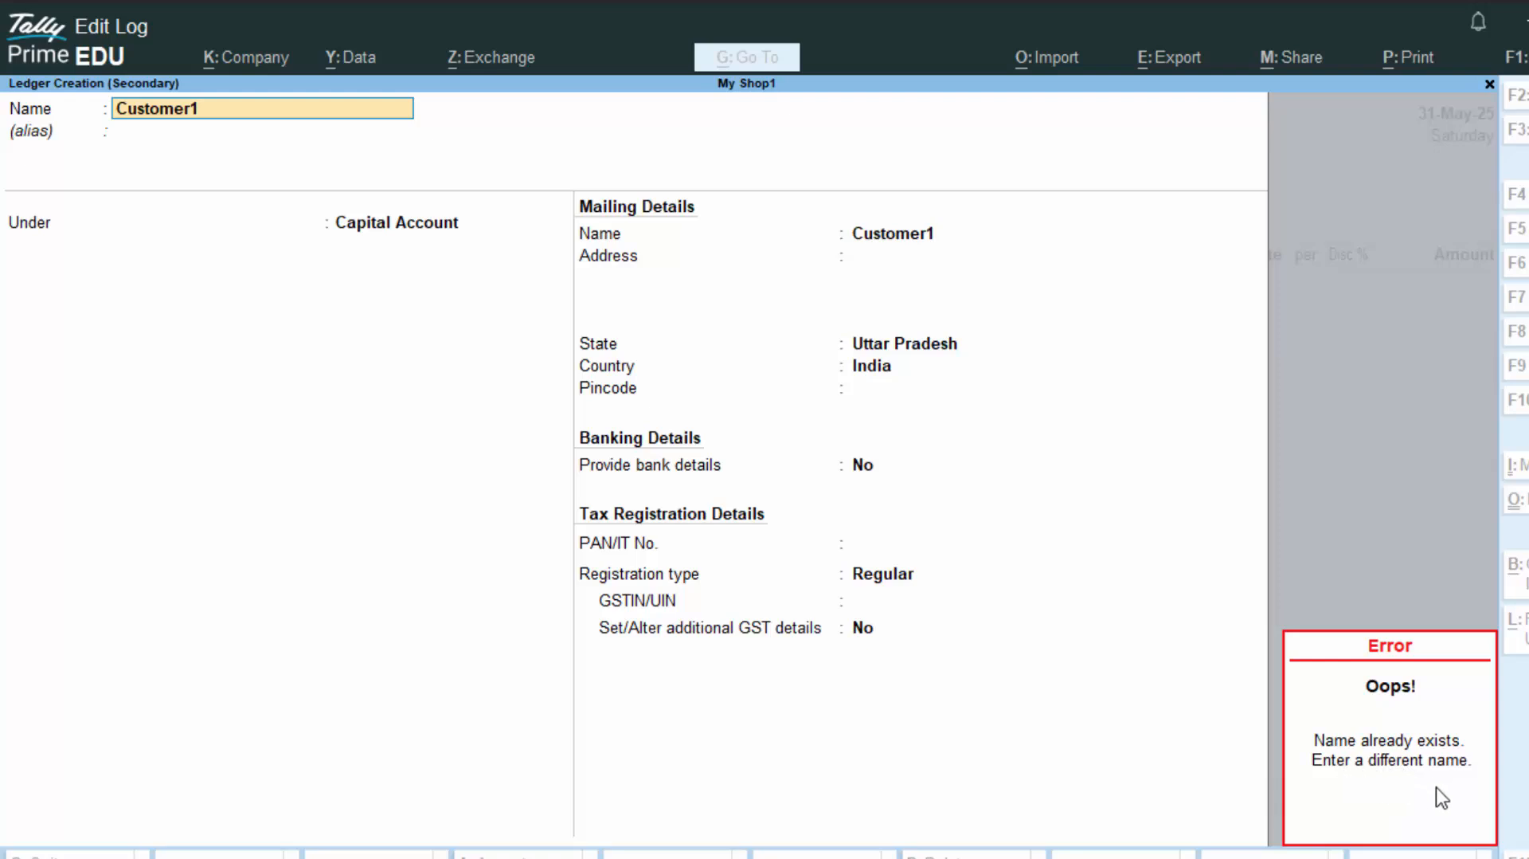
{"action": "key", "text": "Escape"}
{"action": "key", "text": "Escape"}
{"action": "key", "text": "Escape"}
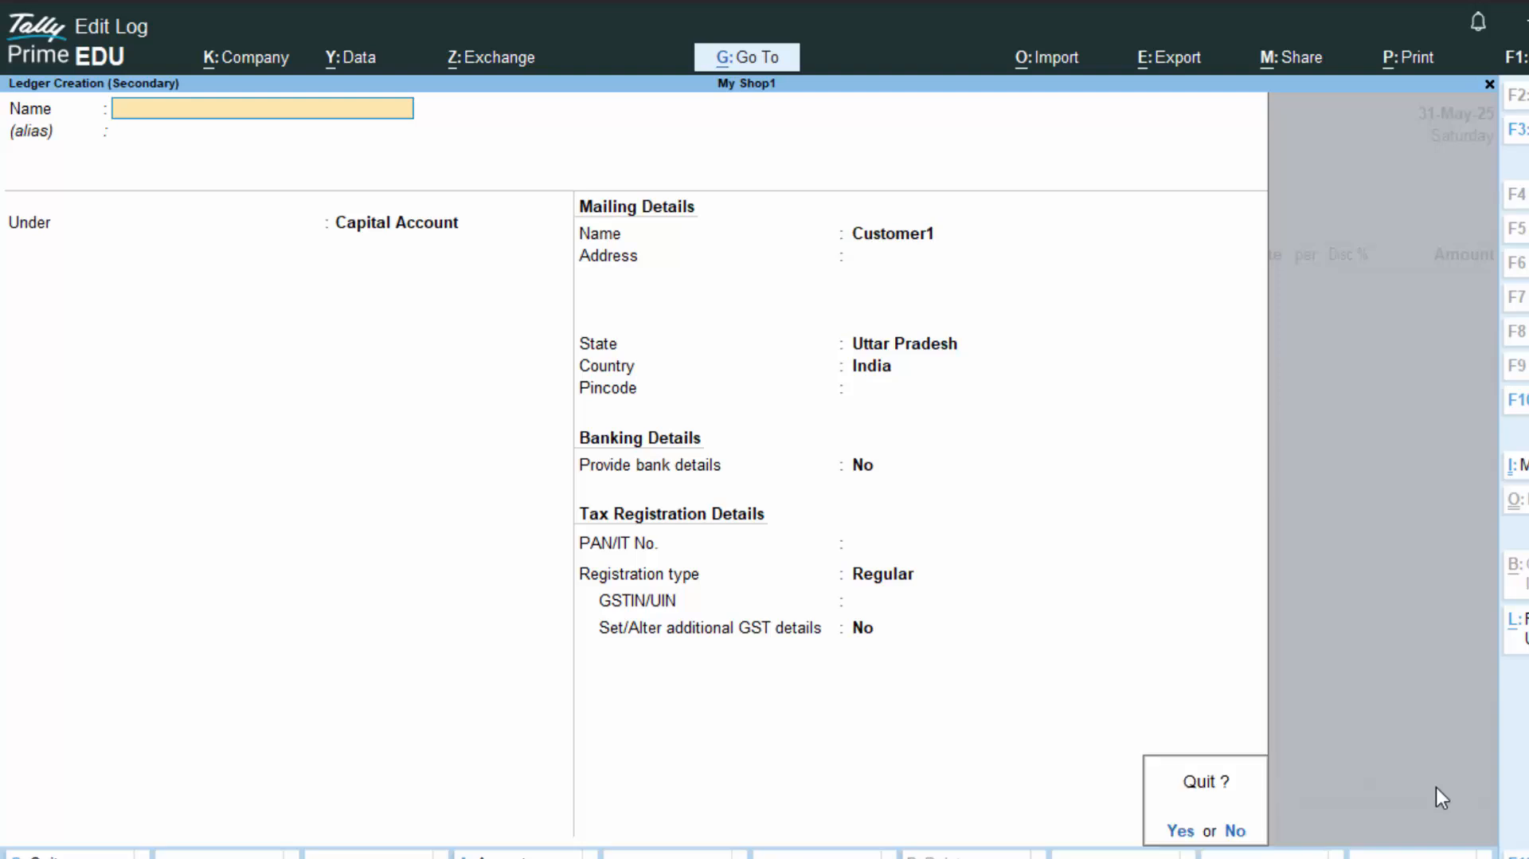
{"action": "key", "text": "y"}
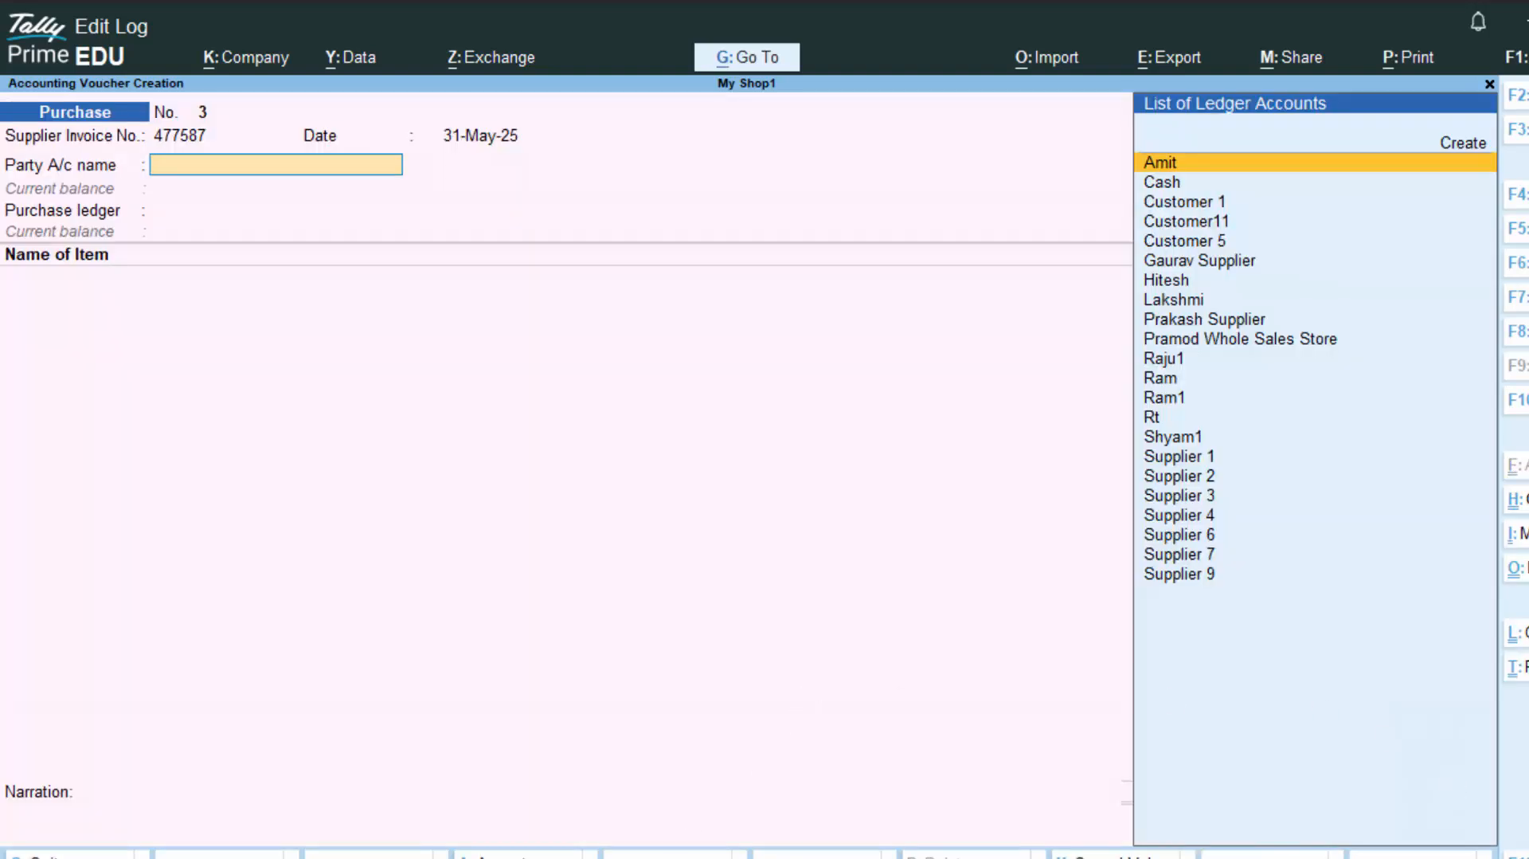
Step: Switch to Microsoft Office Excel 2007 with a blank workbook and enlarge the sheet view
{"action": "key", "text": "super"}
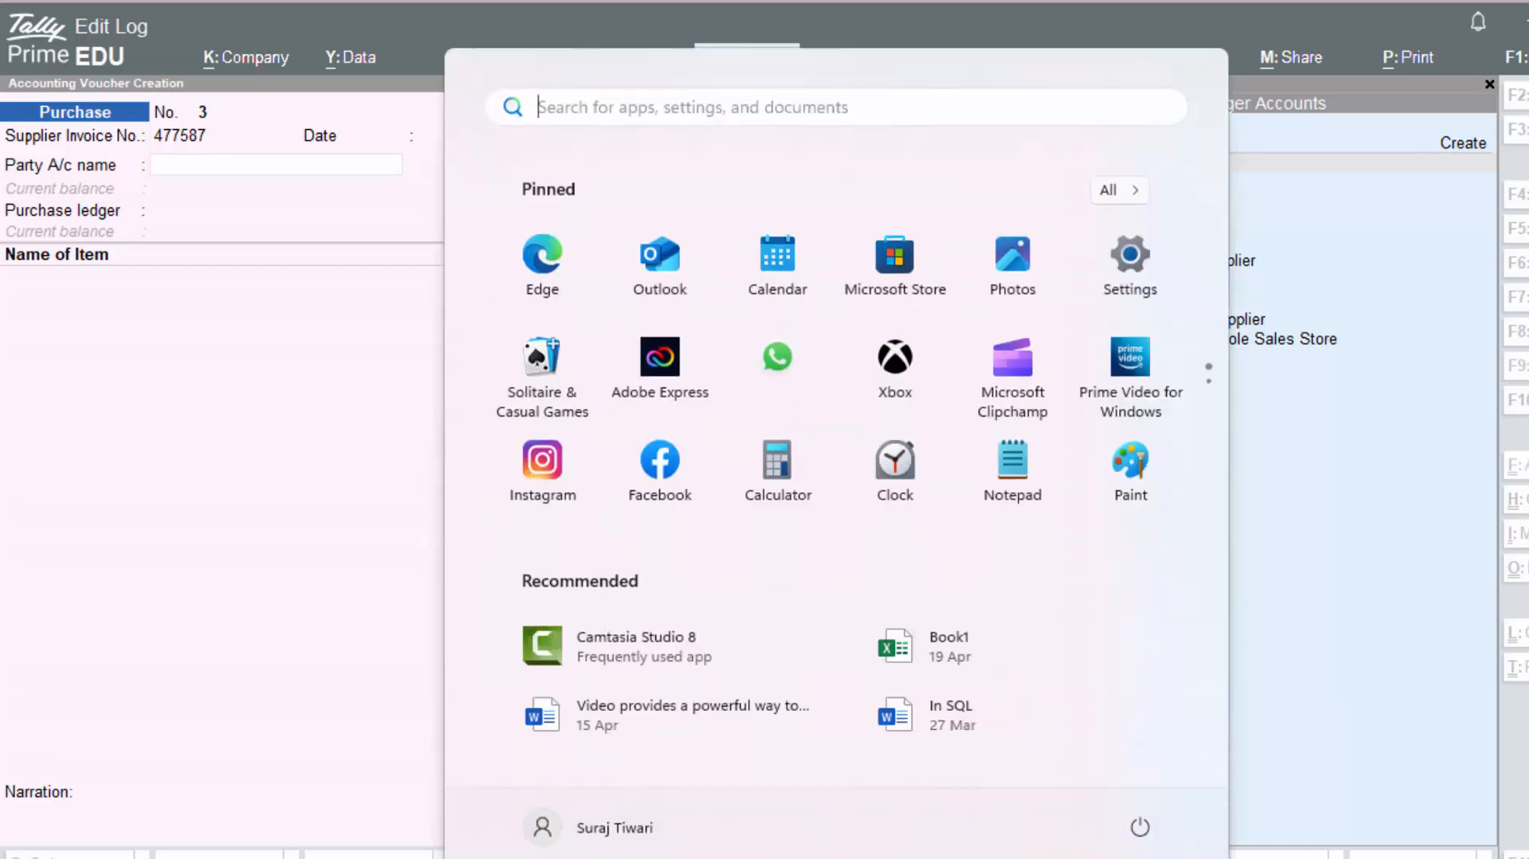
{"action": "type", "text": "e"}
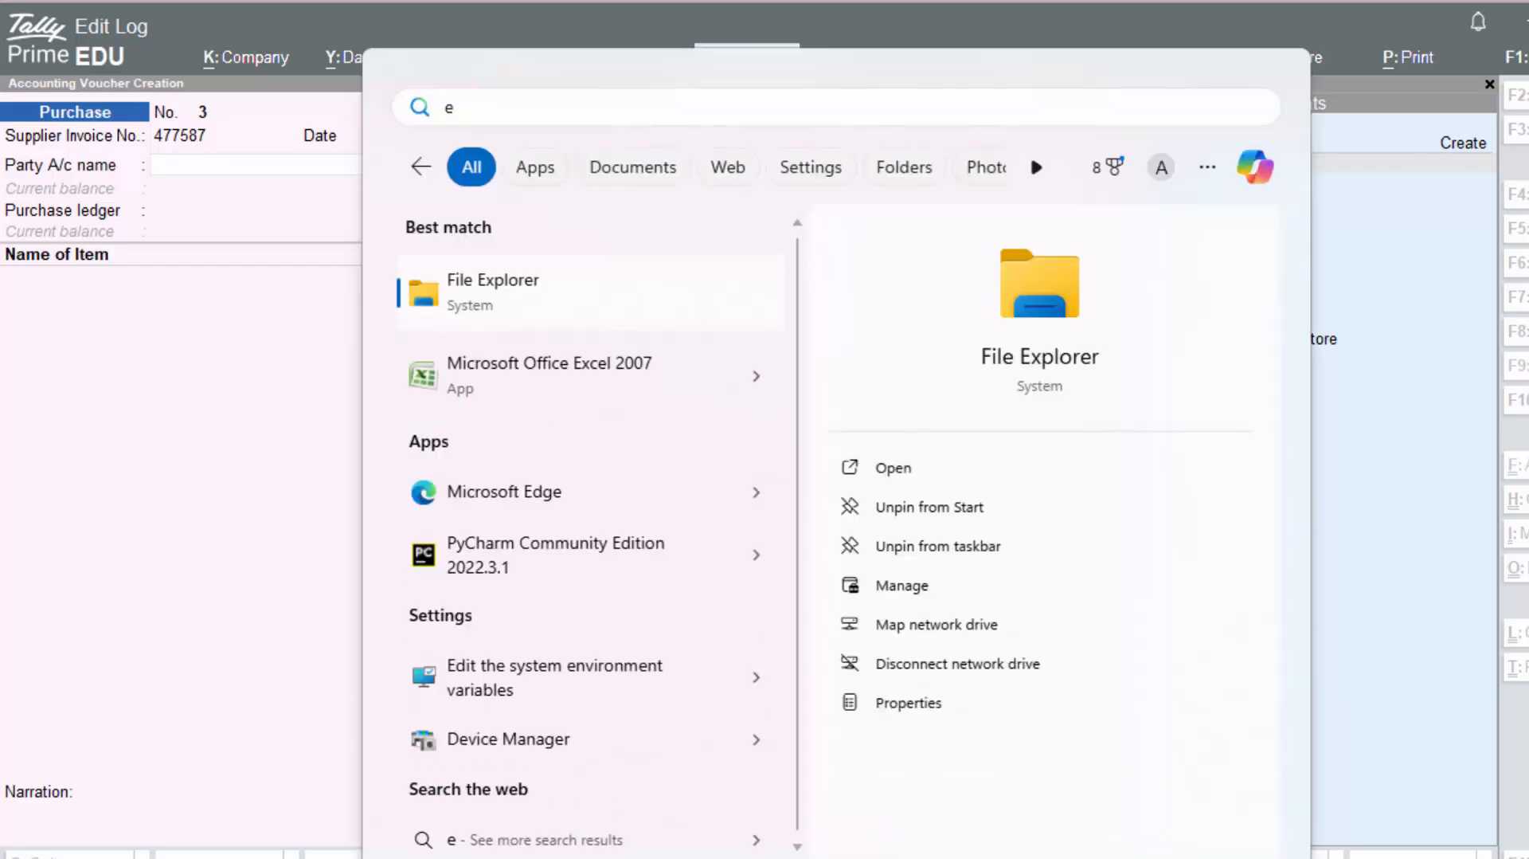
{"action": "left_click", "coordinate": [564, 384]}
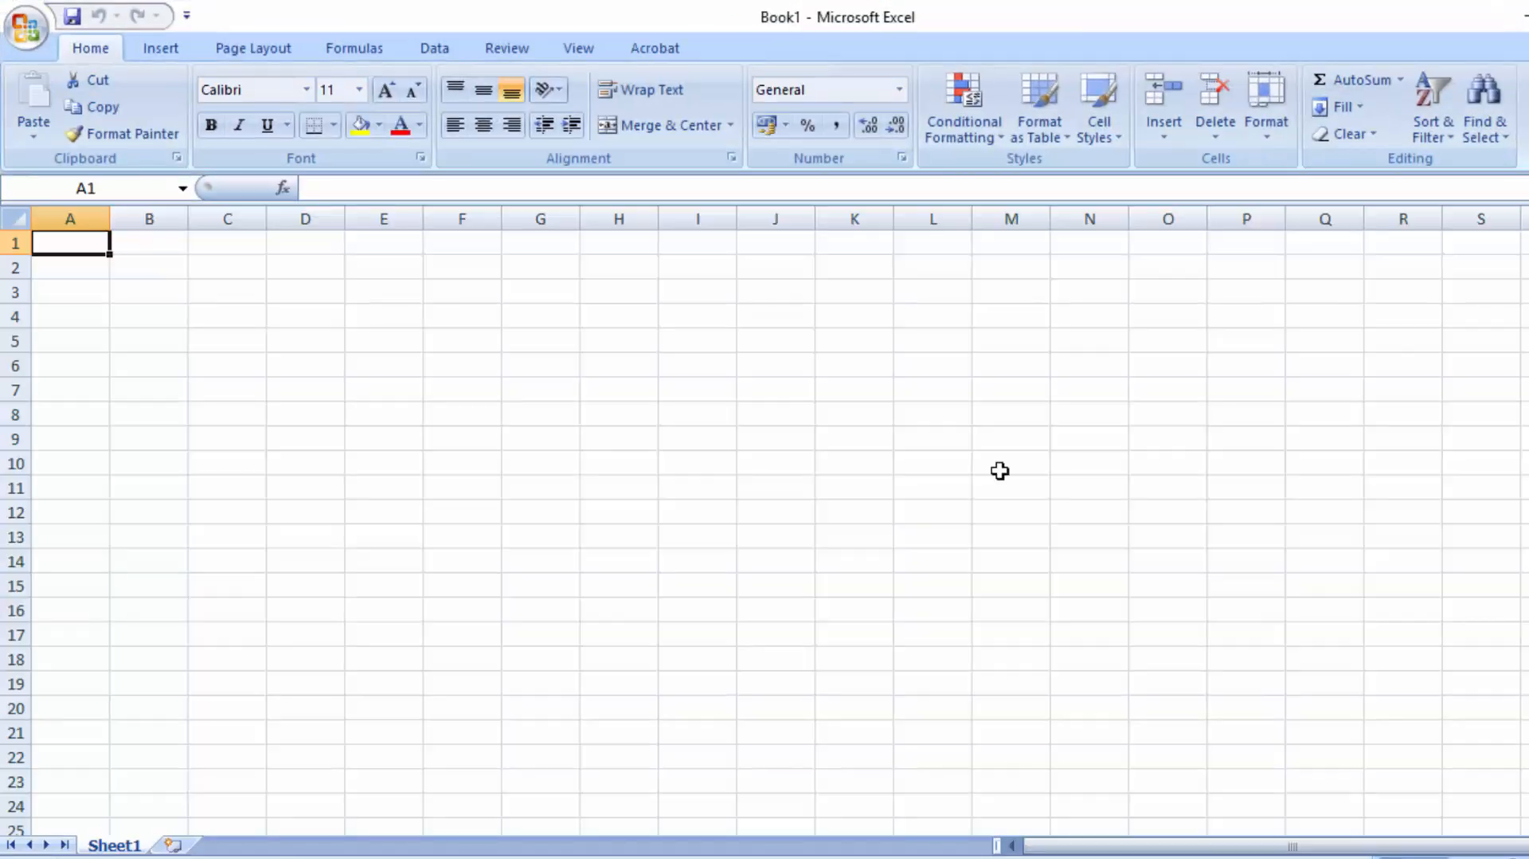
{"action": "scroll", "coordinate": [1370, 799], "scroll_direction": "up", "scroll_amount": 4, "text": "ctrl"}
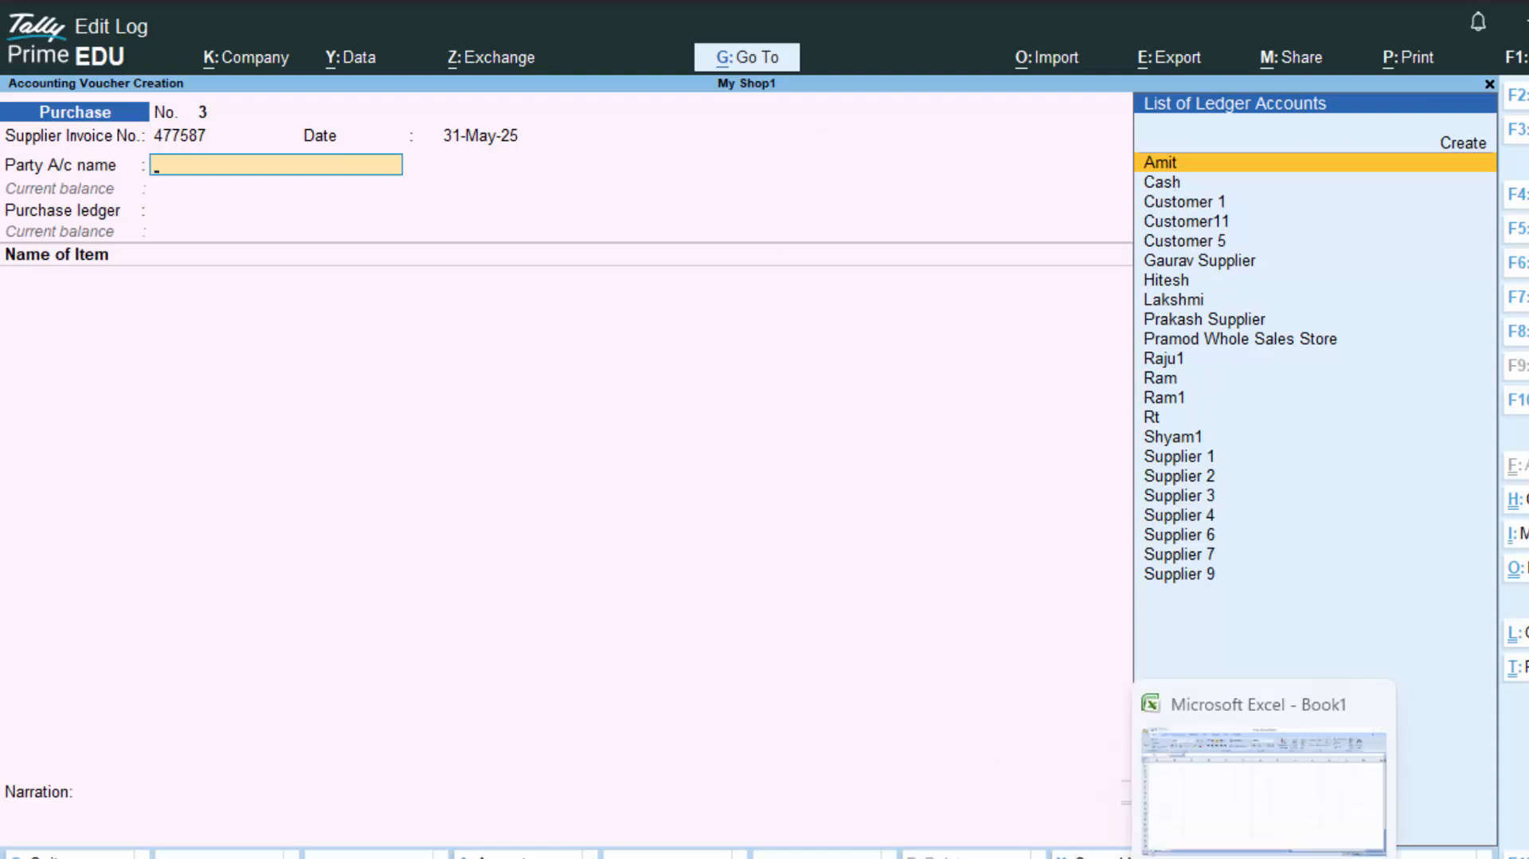
Step: Enter Customer1 in cell A1 of the Excel workbook and copy that cell
{"action": "left_click", "coordinate": [1269, 855]}
{"action": "type", "text": "C"}
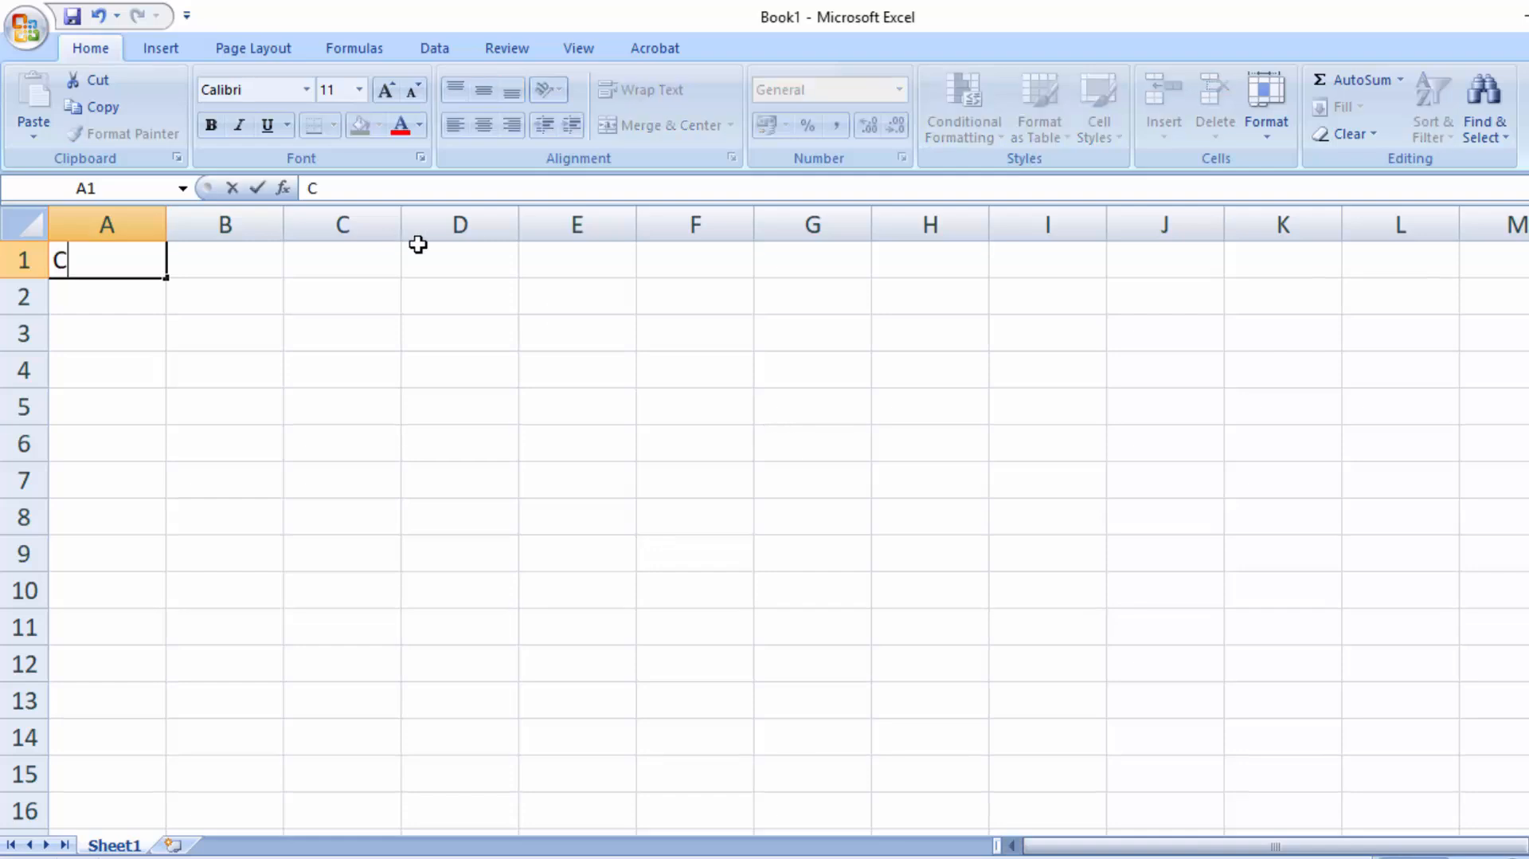
{"action": "type", "text": "ustomer1"}
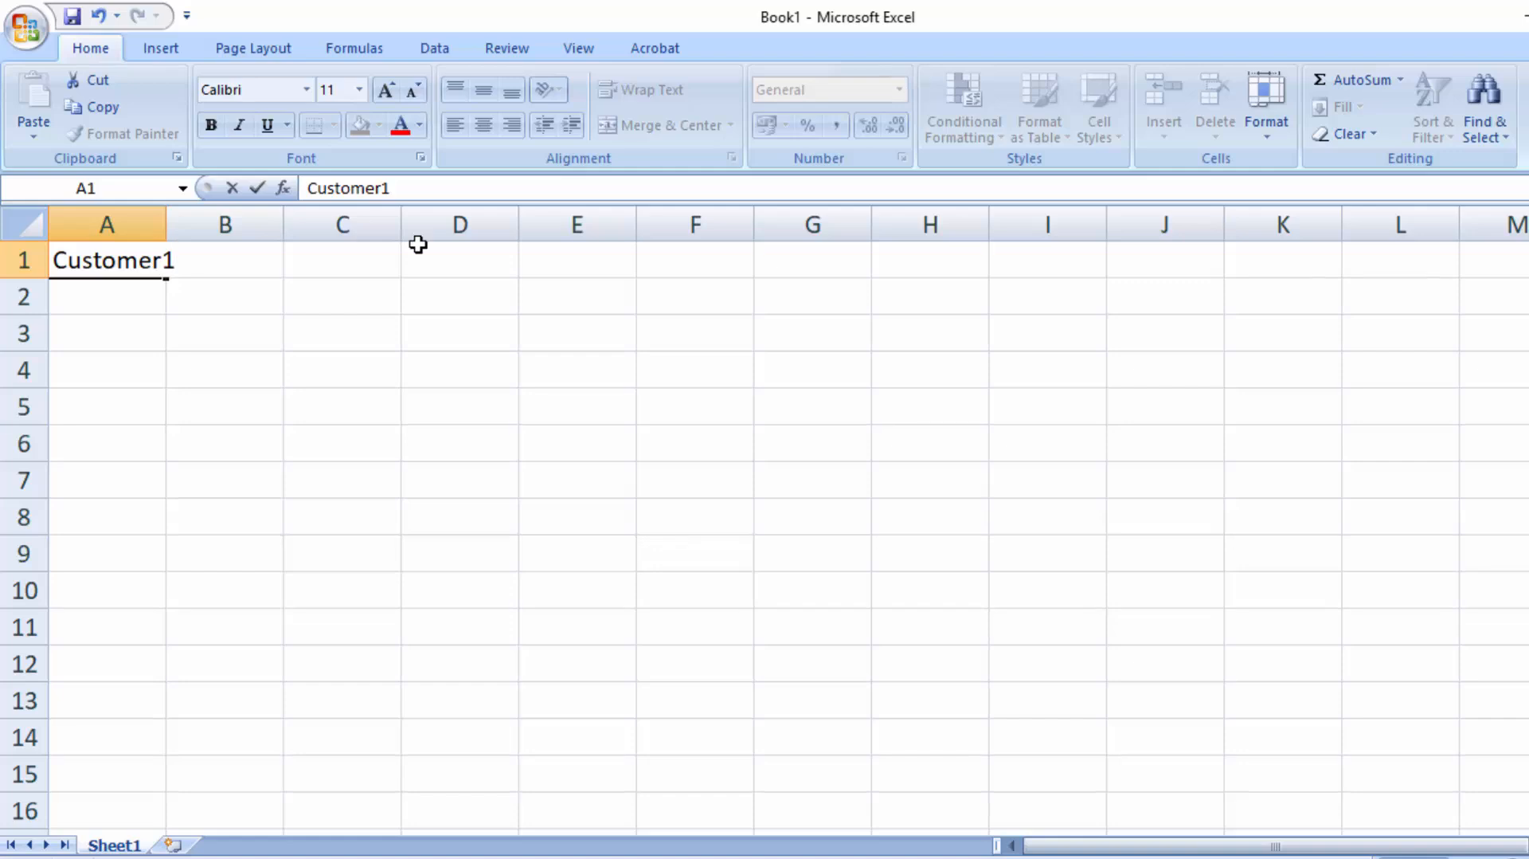
{"action": "key", "text": "Return"}
{"action": "left_click", "coordinate": [161, 261]}
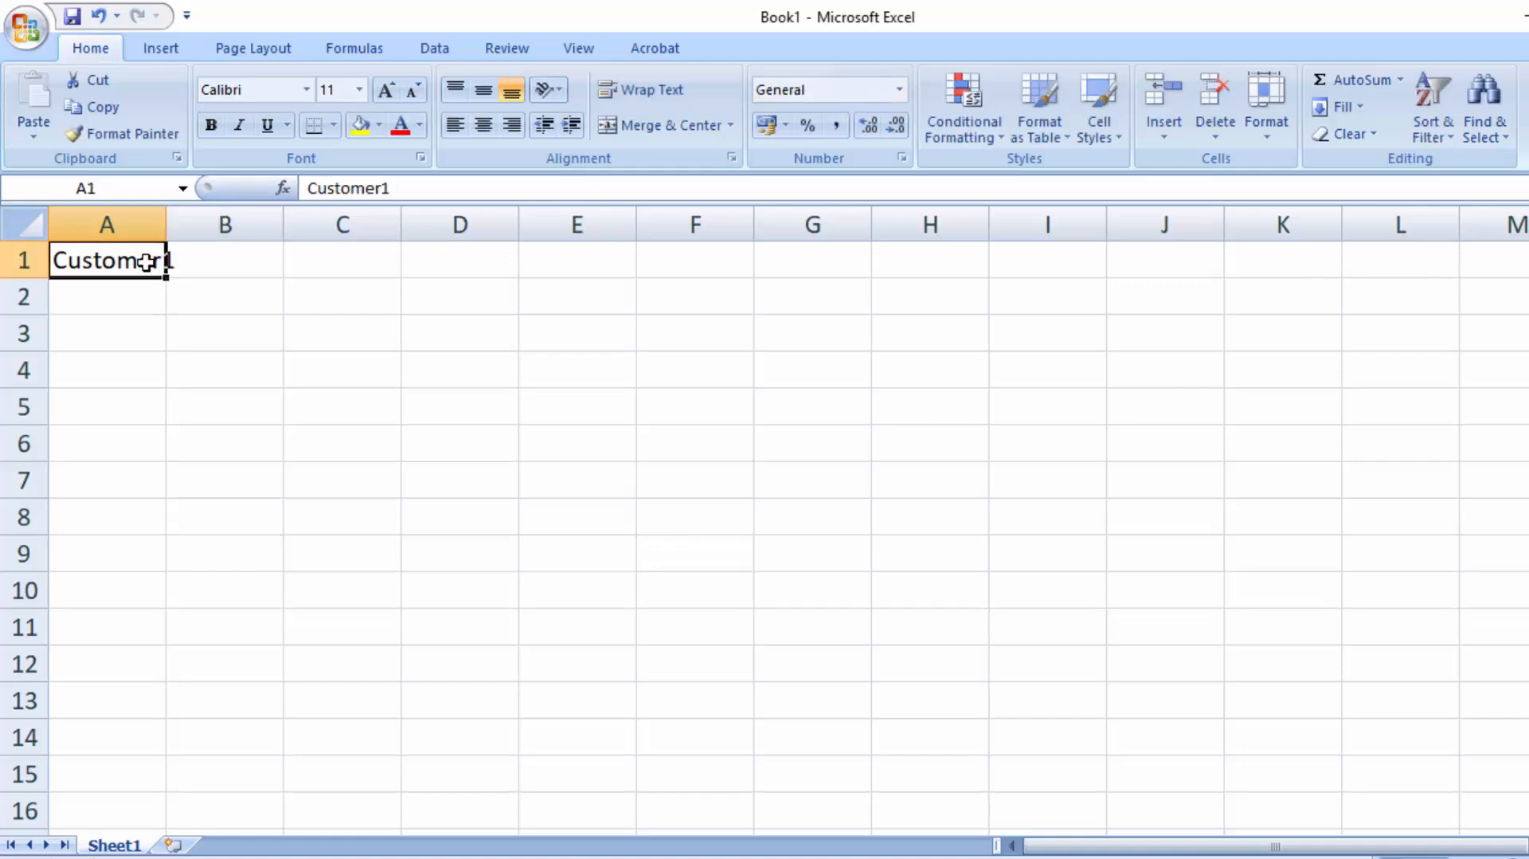
{"action": "key", "text": "ctrl+c"}
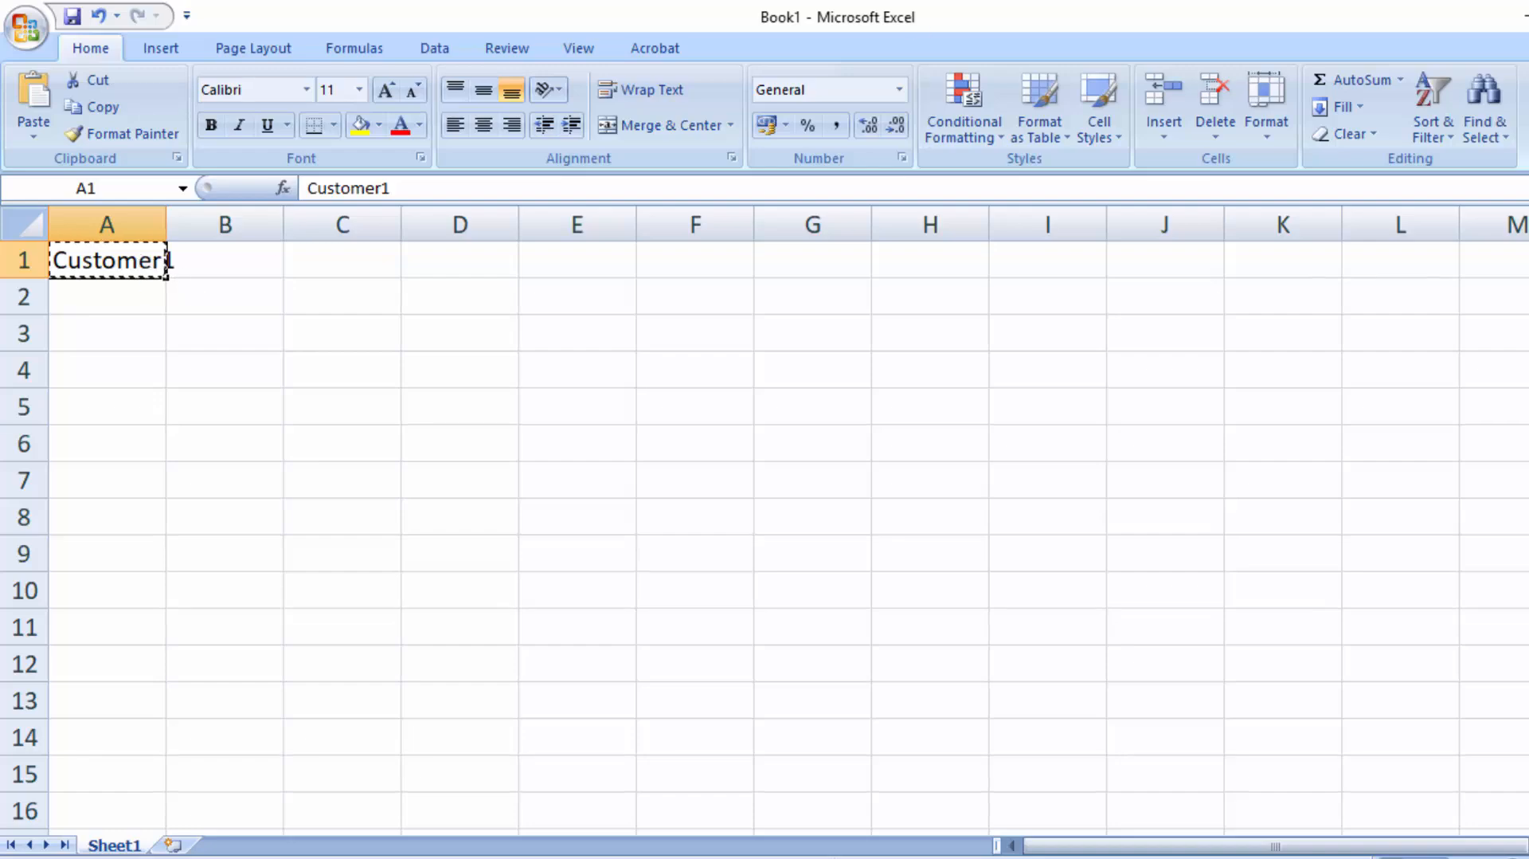
Step: Return to TallyPrime, retry creating the Customer1 party ledger from the purchase voucher, and abandon both the ledger and the voucher
{"action": "left_click", "coordinate": [1525, 18]}
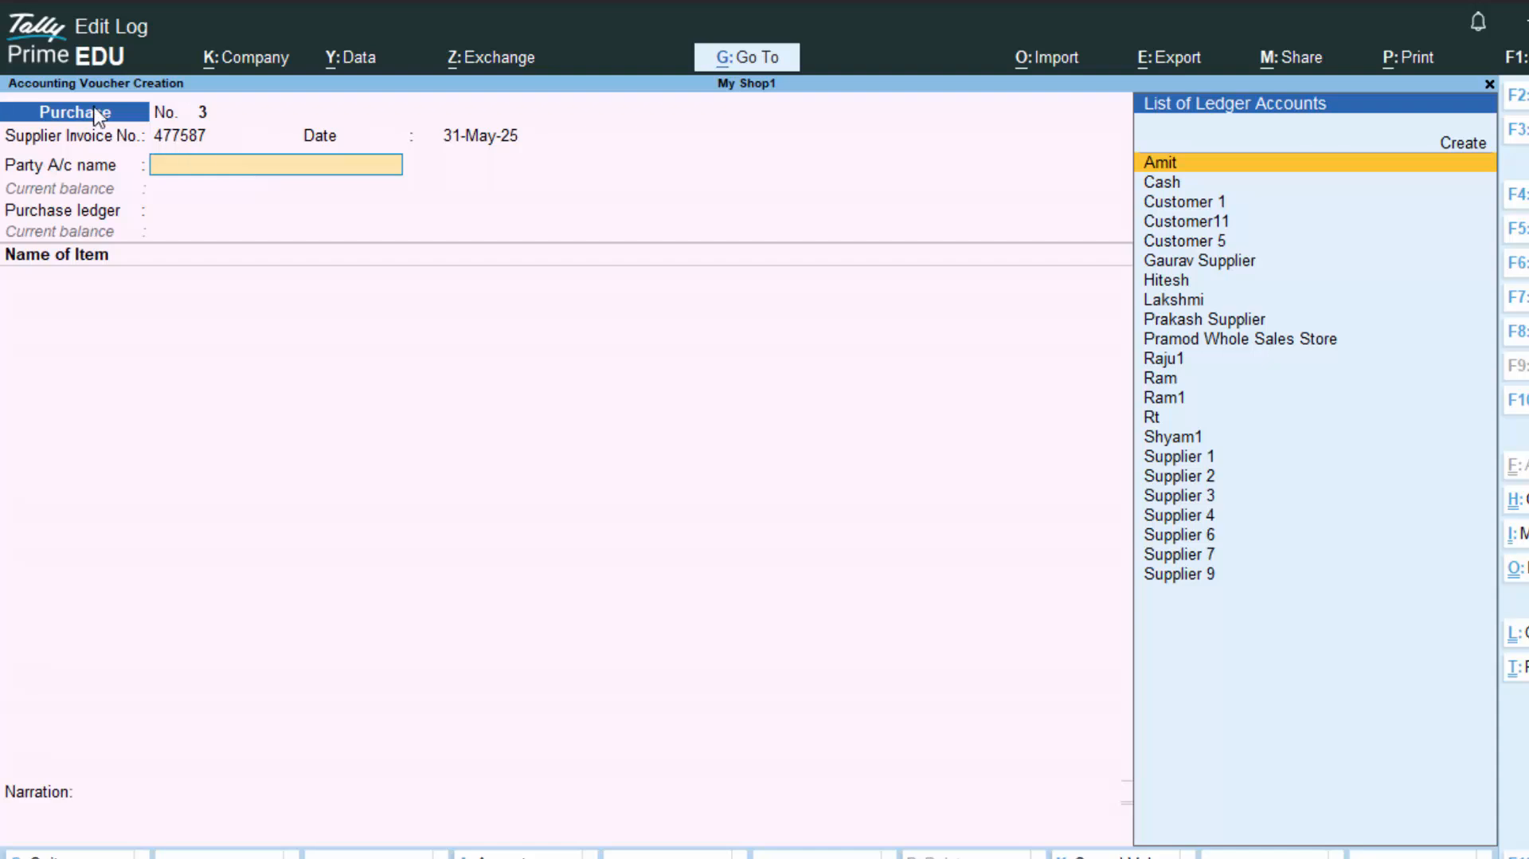
{"action": "left_click", "coordinate": [1448, 145]}
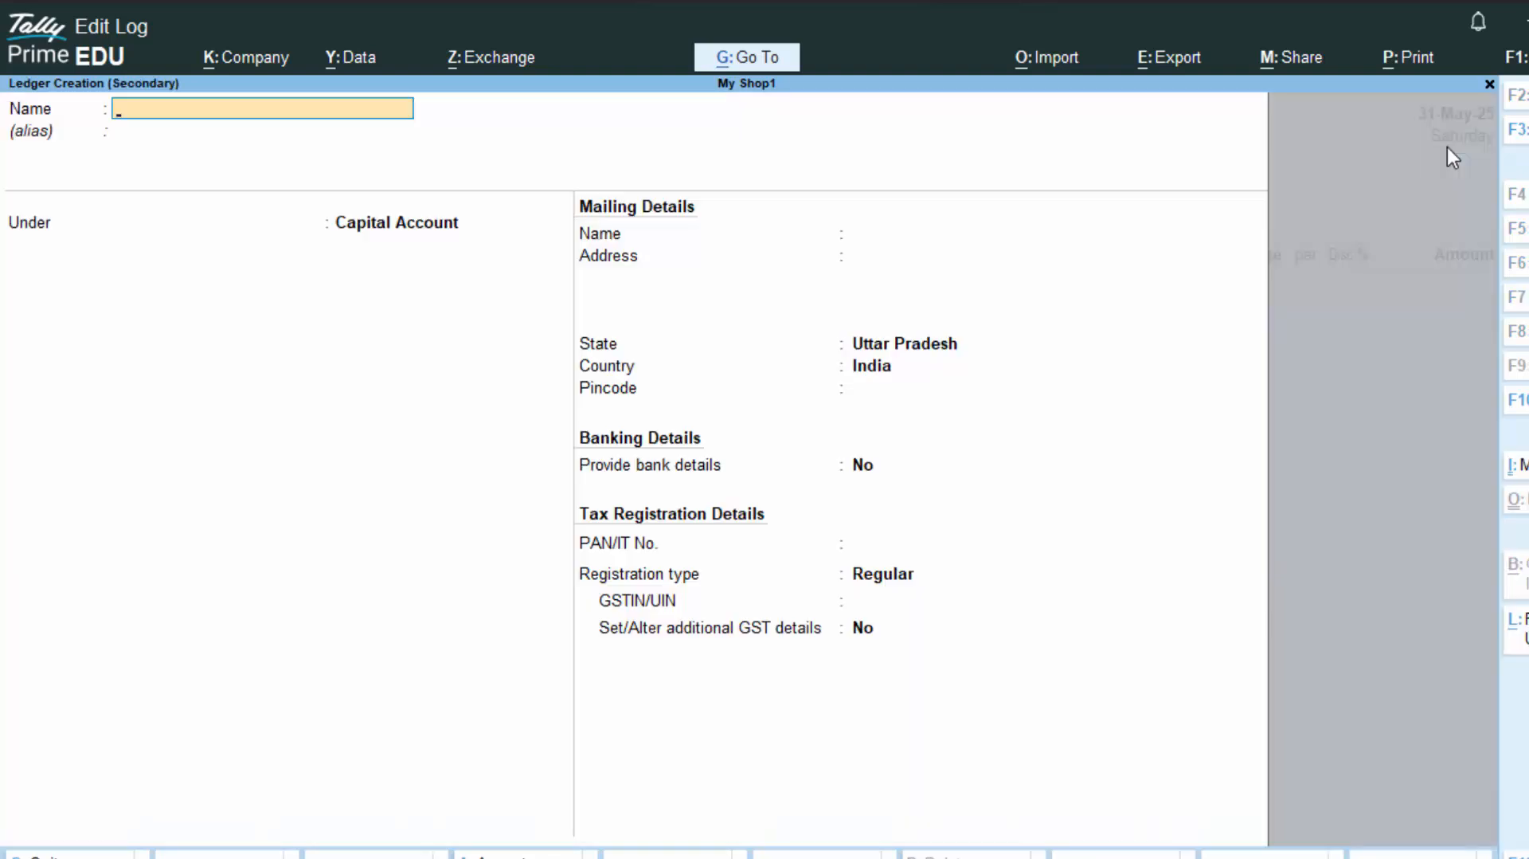
{"action": "type", "text": "Customer1"}
{"action": "key", "text": "Return"}
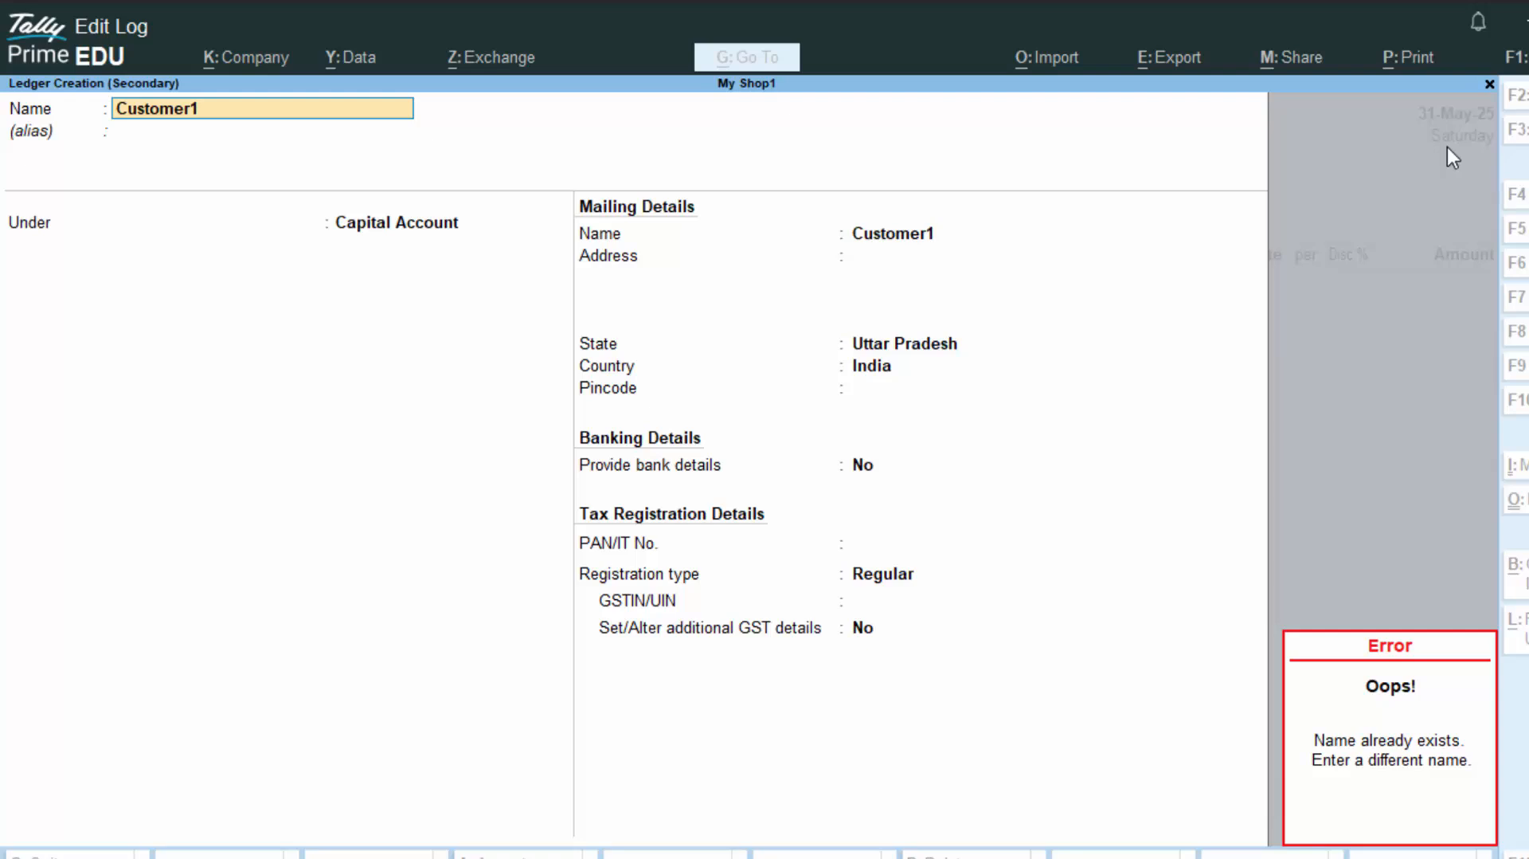
{"action": "key", "text": "Escape"}
{"action": "key", "text": "Escape"}
{"action": "key", "text": "y"}
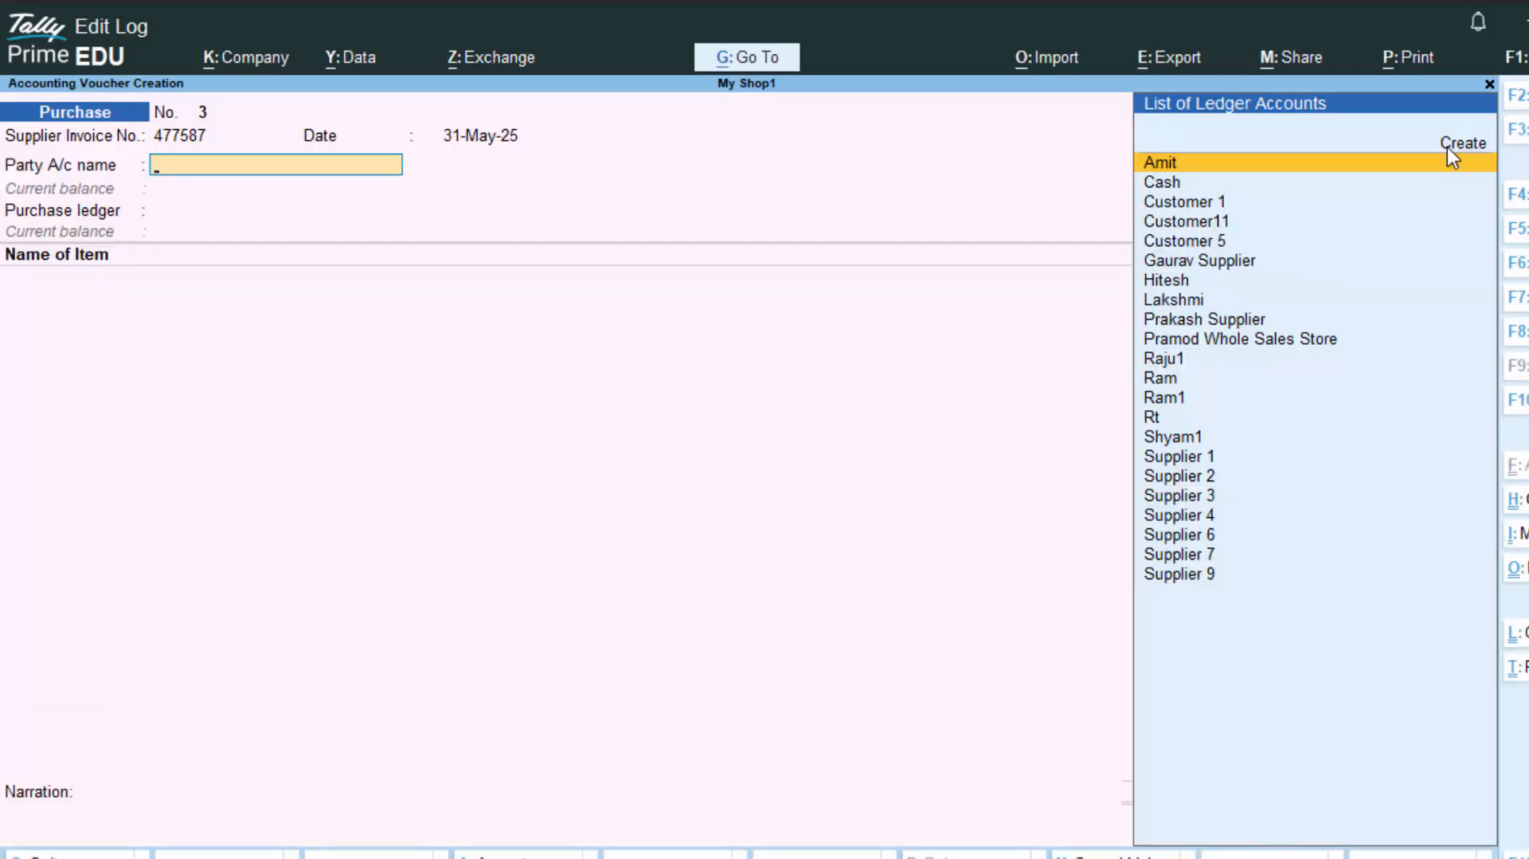
{"action": "key", "text": "Escape"}
{"action": "key", "text": "y"}
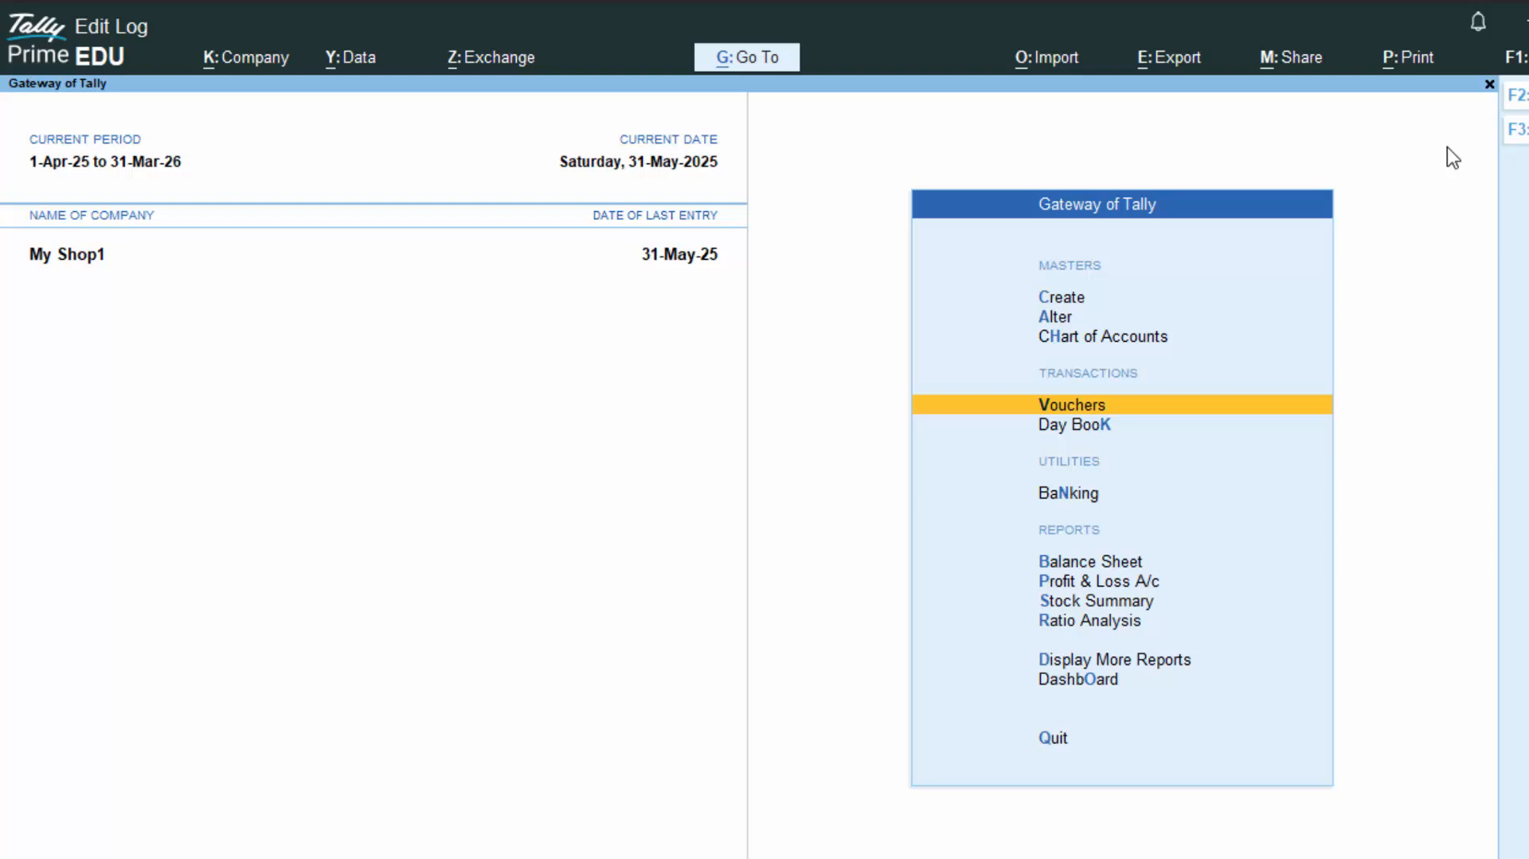
Step: Try to create a ledger master using the copied name Customer1, and discard it back to the Gateway of Tally
{"action": "key", "text": "Up"}
{"action": "key", "text": "Up"}
{"action": "key", "text": "Up"}
{"action": "key", "text": "Return"}
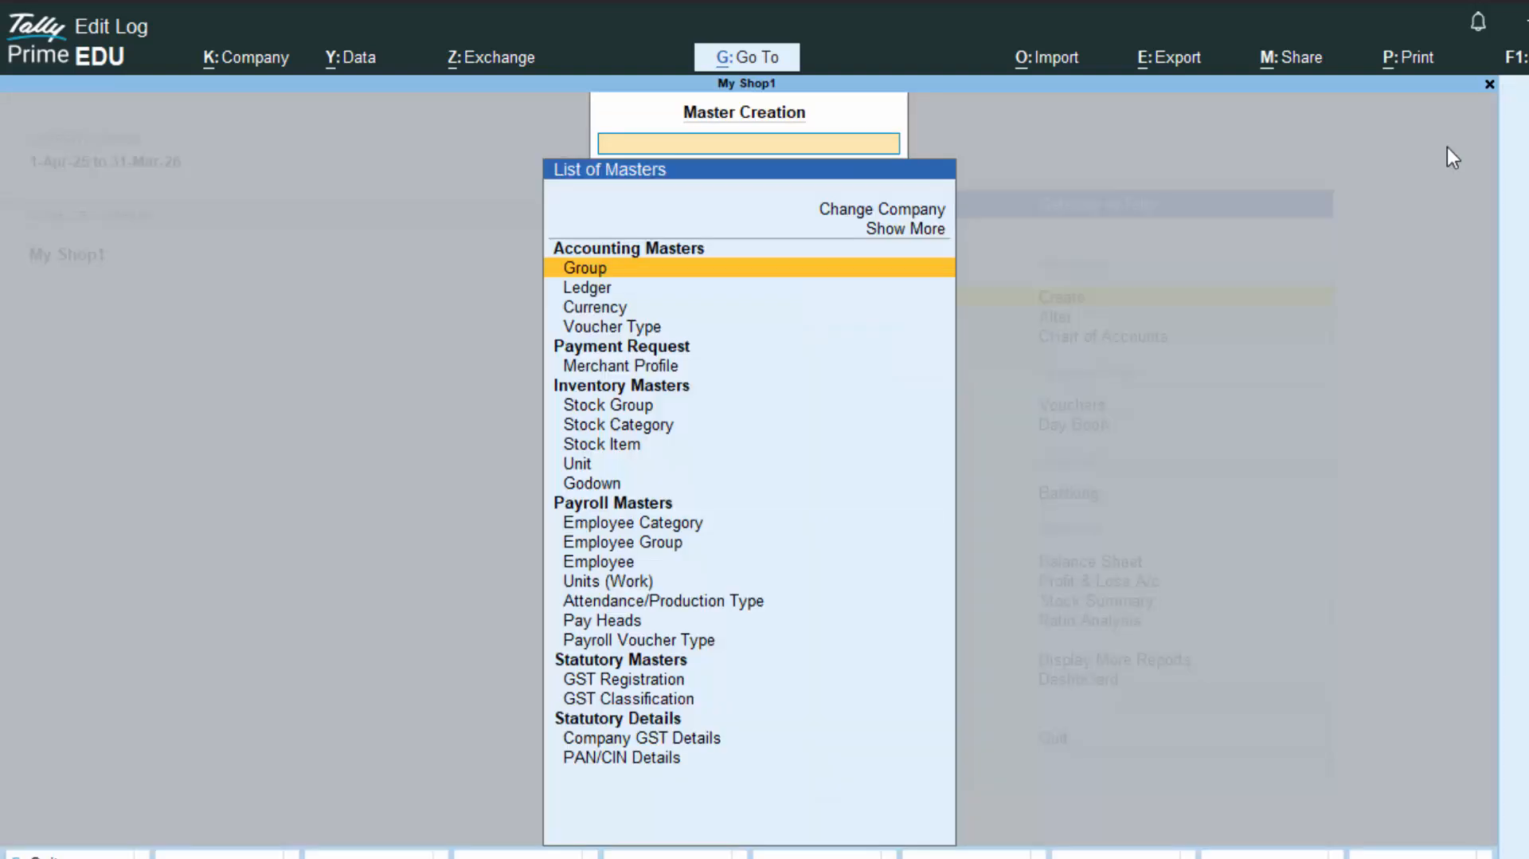
{"action": "key", "text": "Down"}
{"action": "key", "text": "Return"}
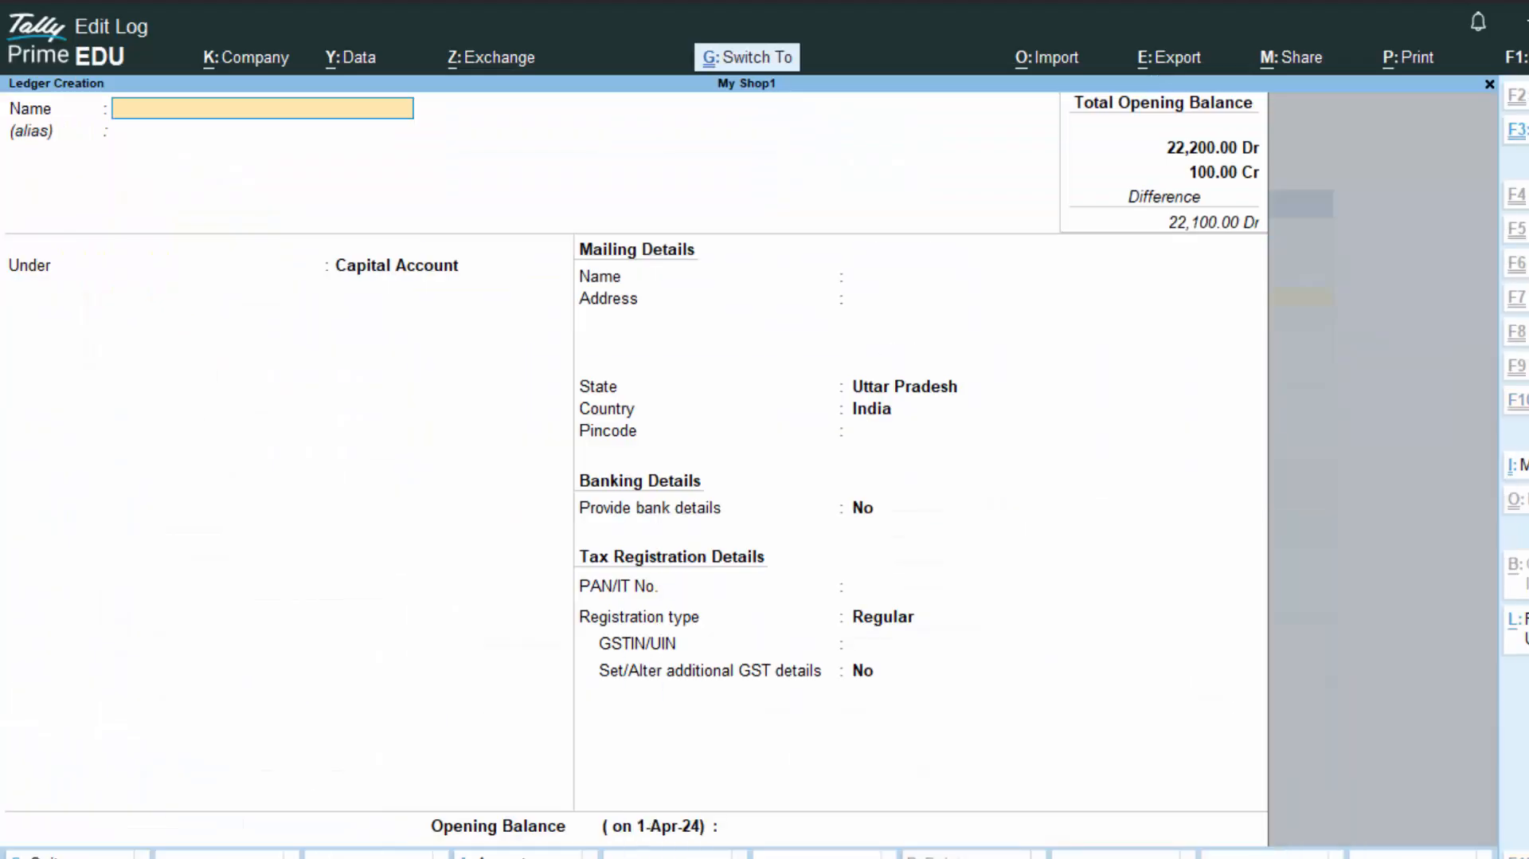
{"action": "key", "text": "ctrl+v"}
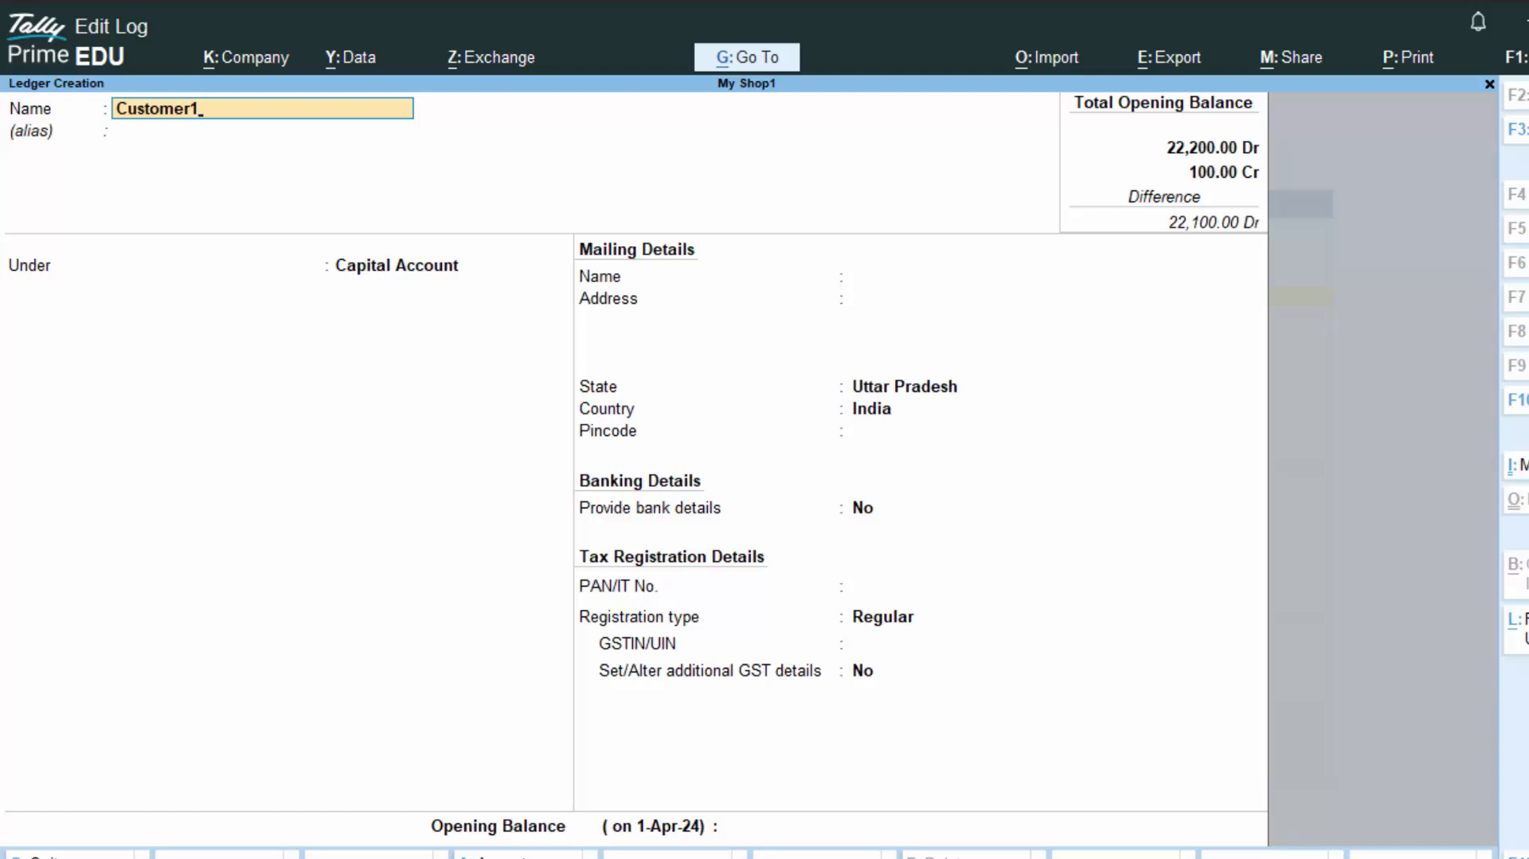
{"action": "key", "text": "Return"}
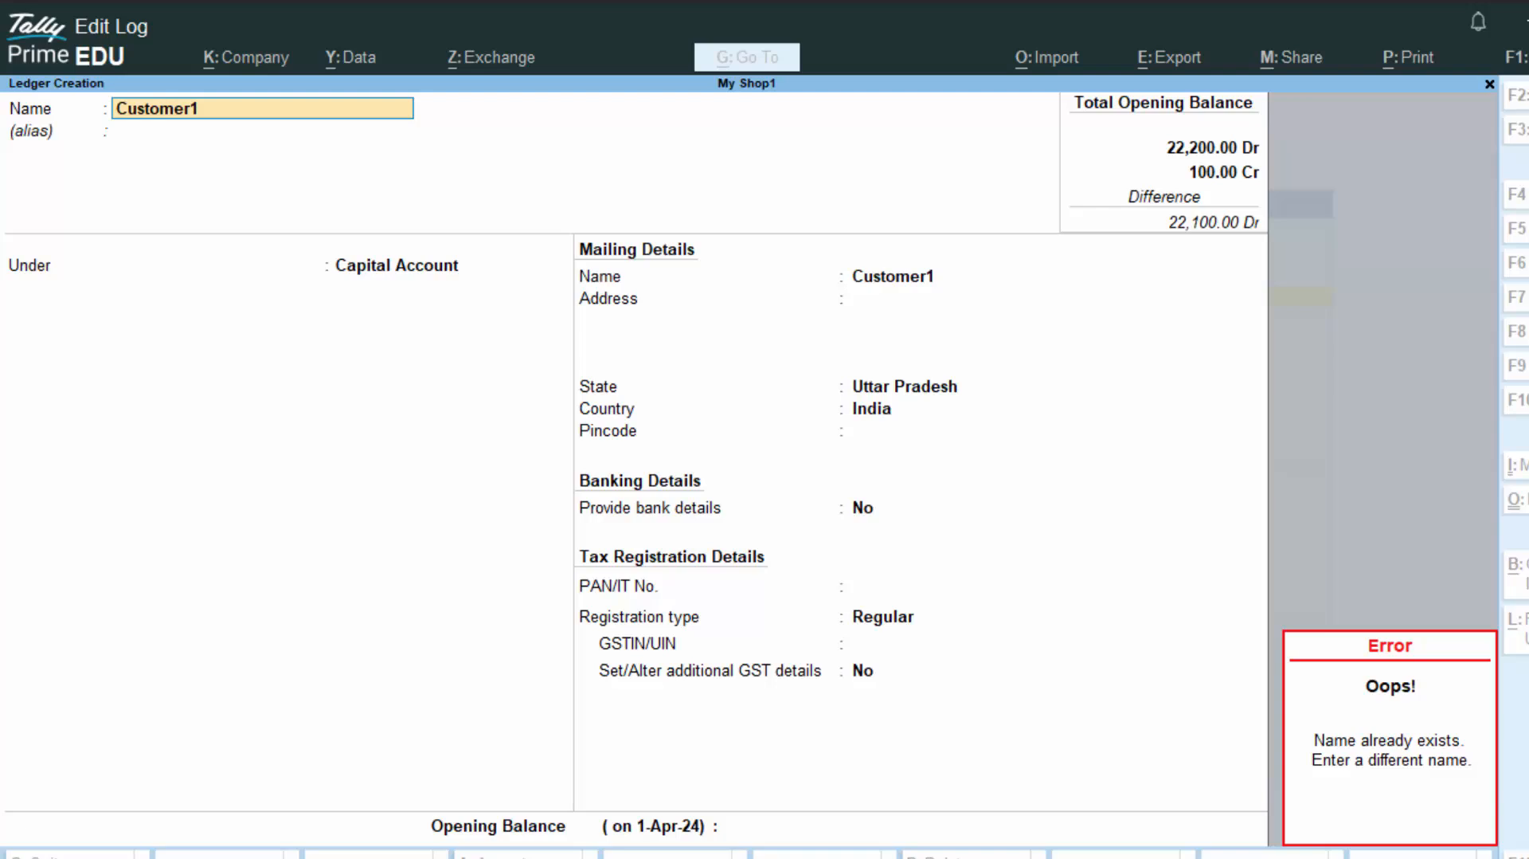
{"action": "key", "text": "Escape"}
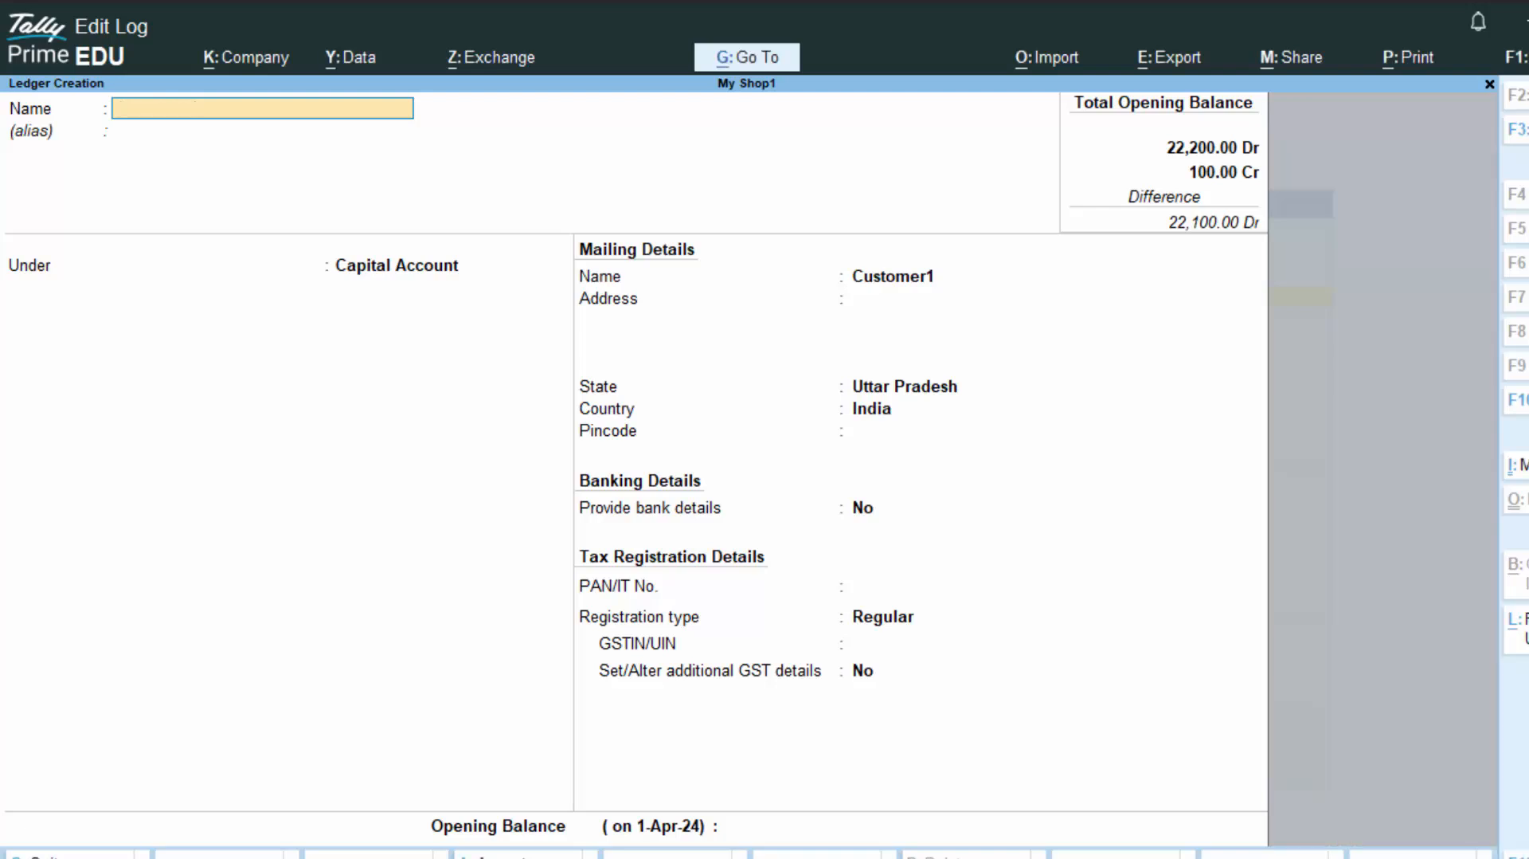
{"action": "key", "text": "Escape"}
{"action": "key", "text": "y"}
{"action": "key", "text": "Escape"}
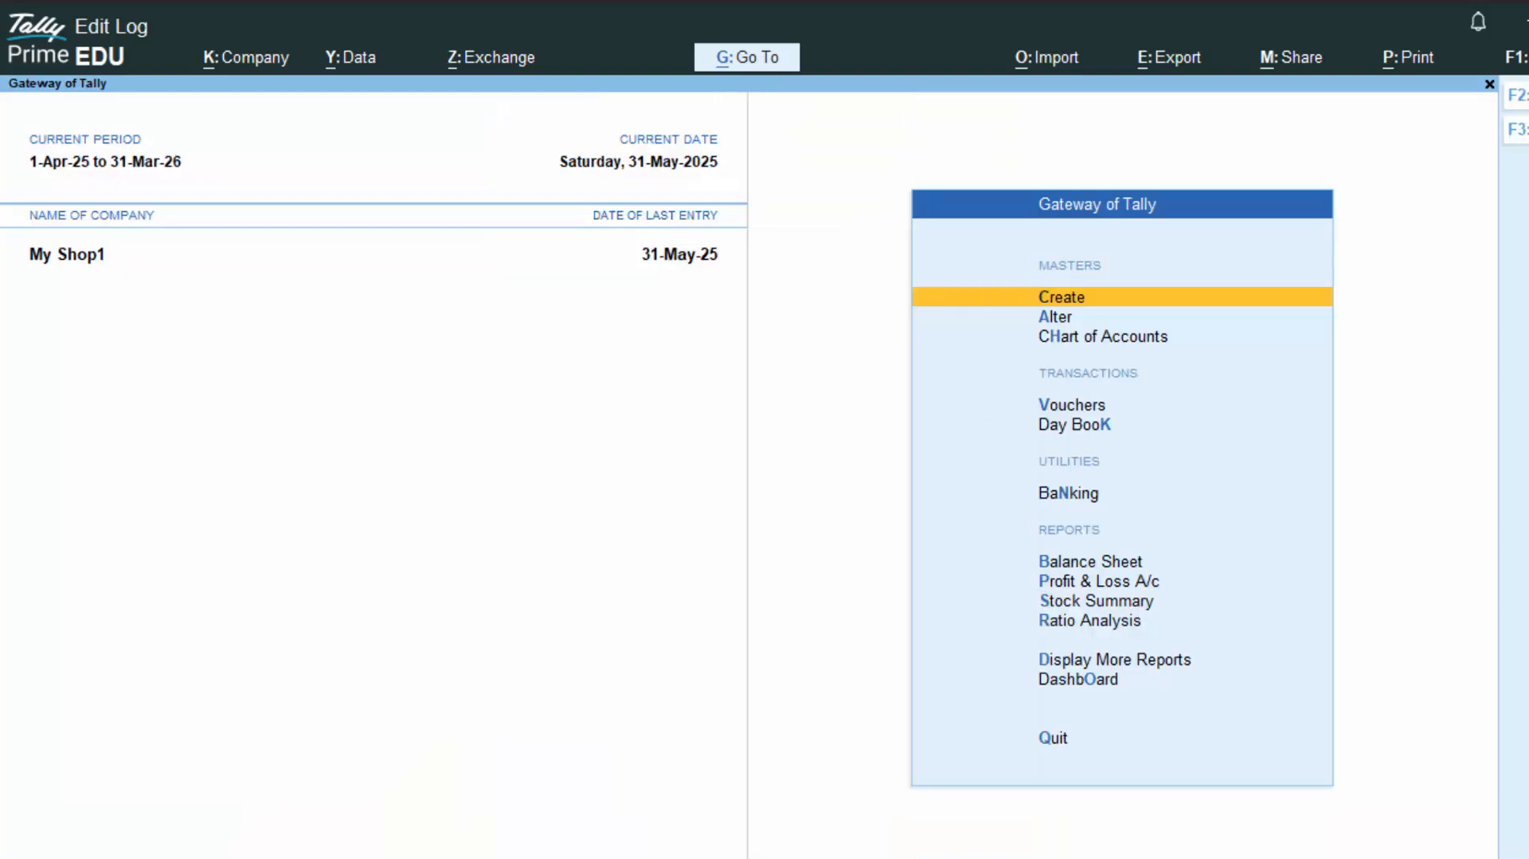
Step: Try to create a ledger master named Customer 11, and discard it back to the Gateway of Tally
{"action": "key", "text": "Return"}
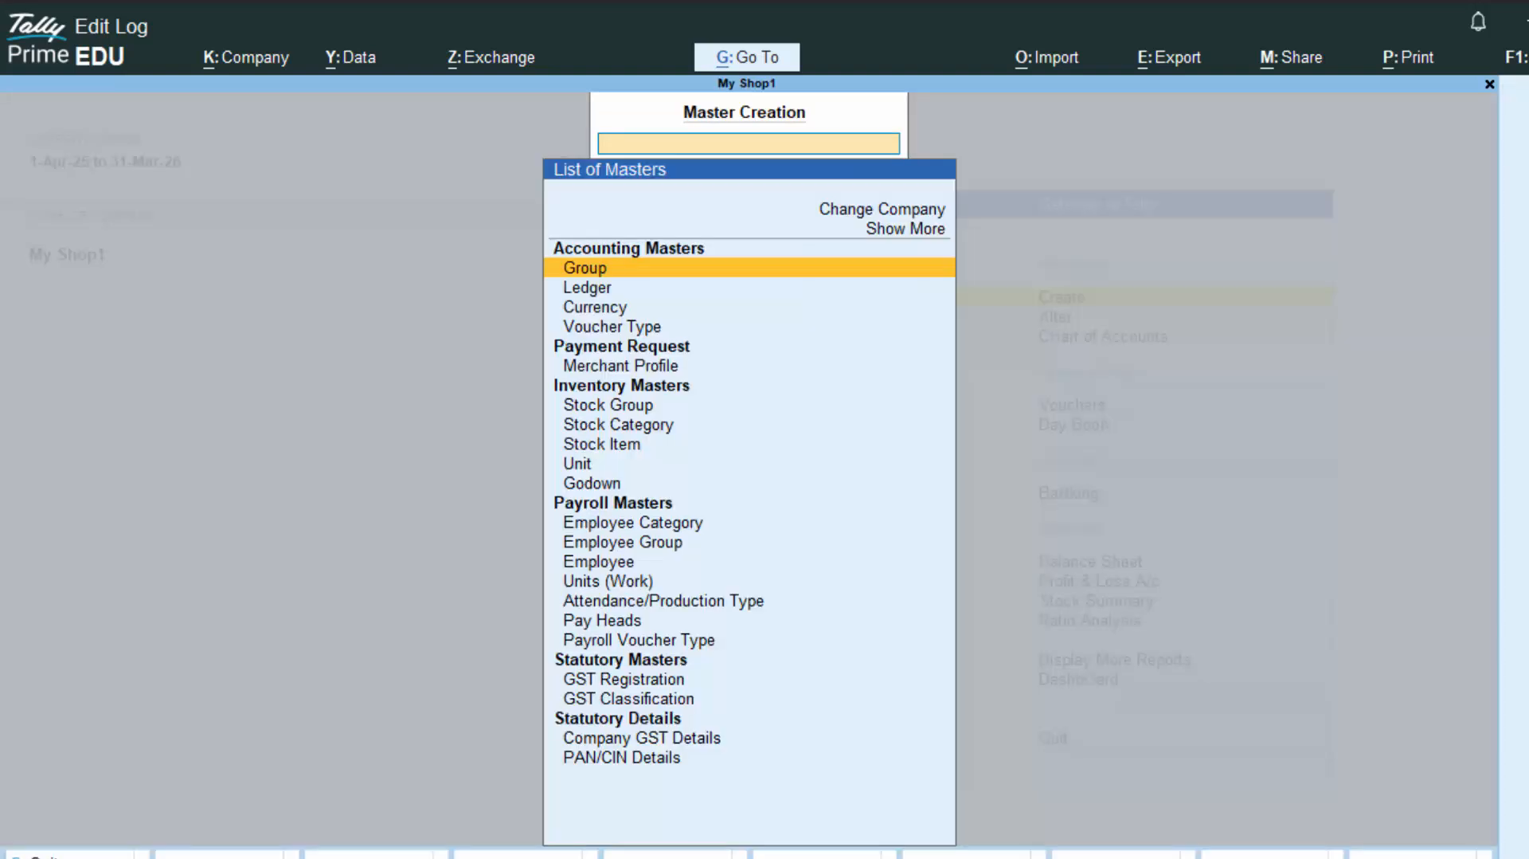
{"action": "key", "text": "Down"}
{"action": "key", "text": "Return"}
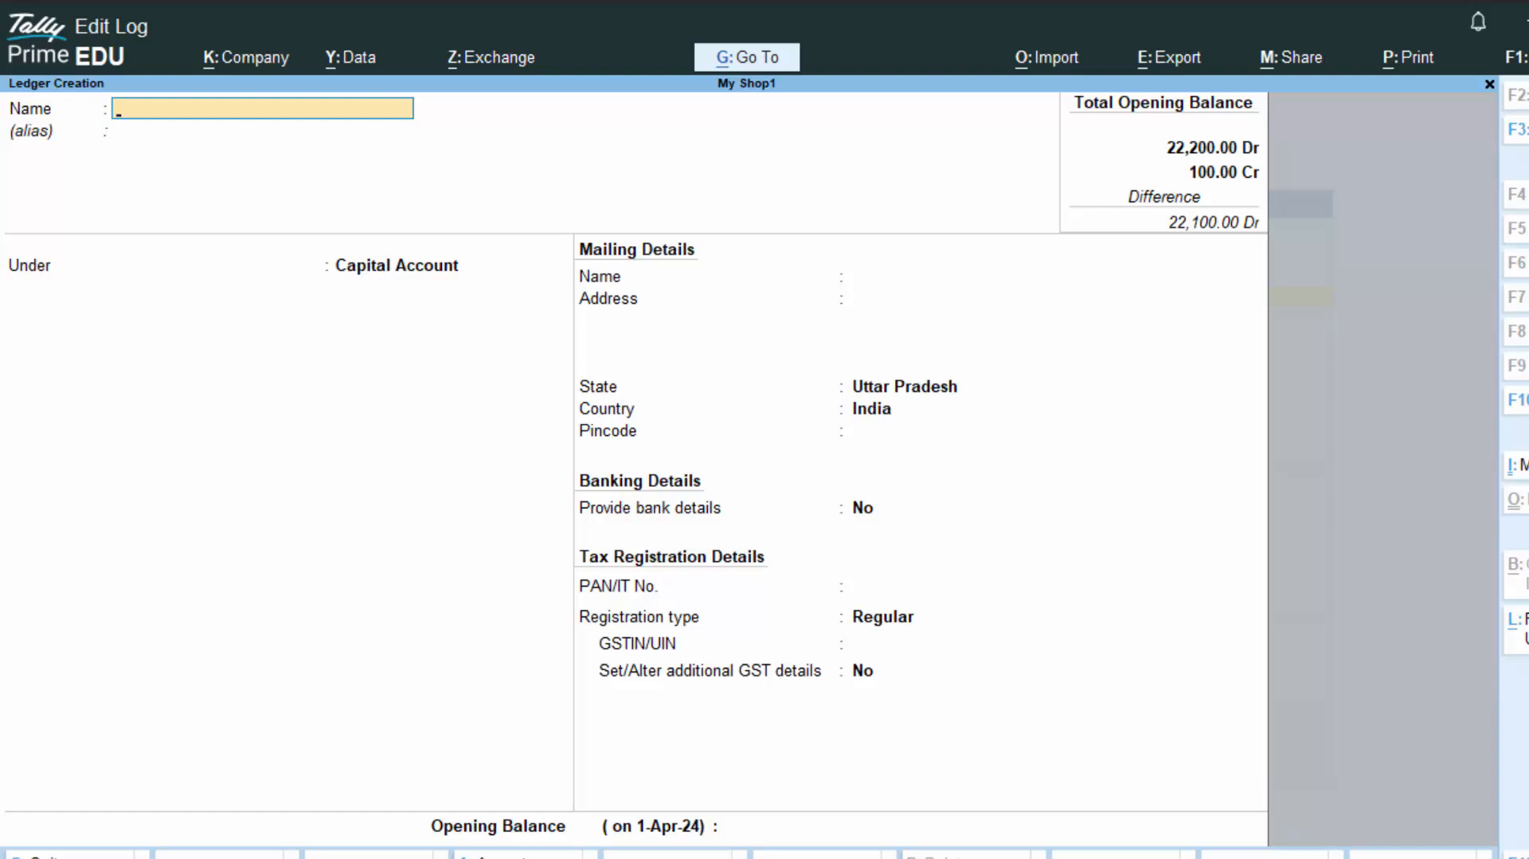
{"action": "type", "text": "Customer 11"}
{"action": "key", "text": "Return"}
{"action": "key", "text": "Escape"}
{"action": "key", "text": "Escape"}
{"action": "key", "text": "Escape"}
{"action": "key", "text": "Return"}
{"action": "key", "text": "Escape"}
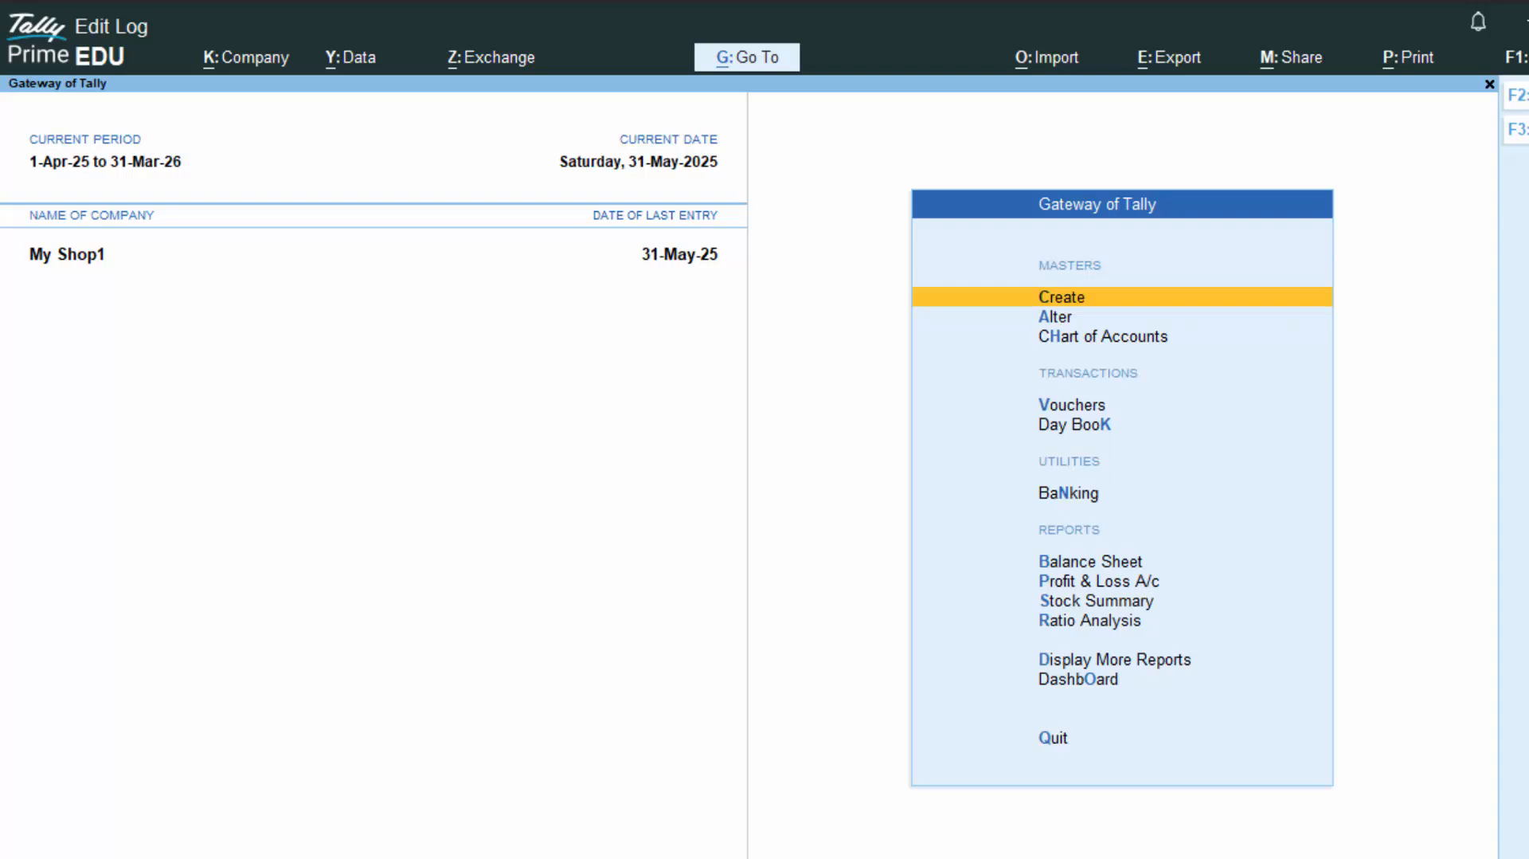
Step: Switch to the Excel workbook, enter Customer 11 in cell A2 and copy that cell
{"action": "key", "text": "alt+Tab"}
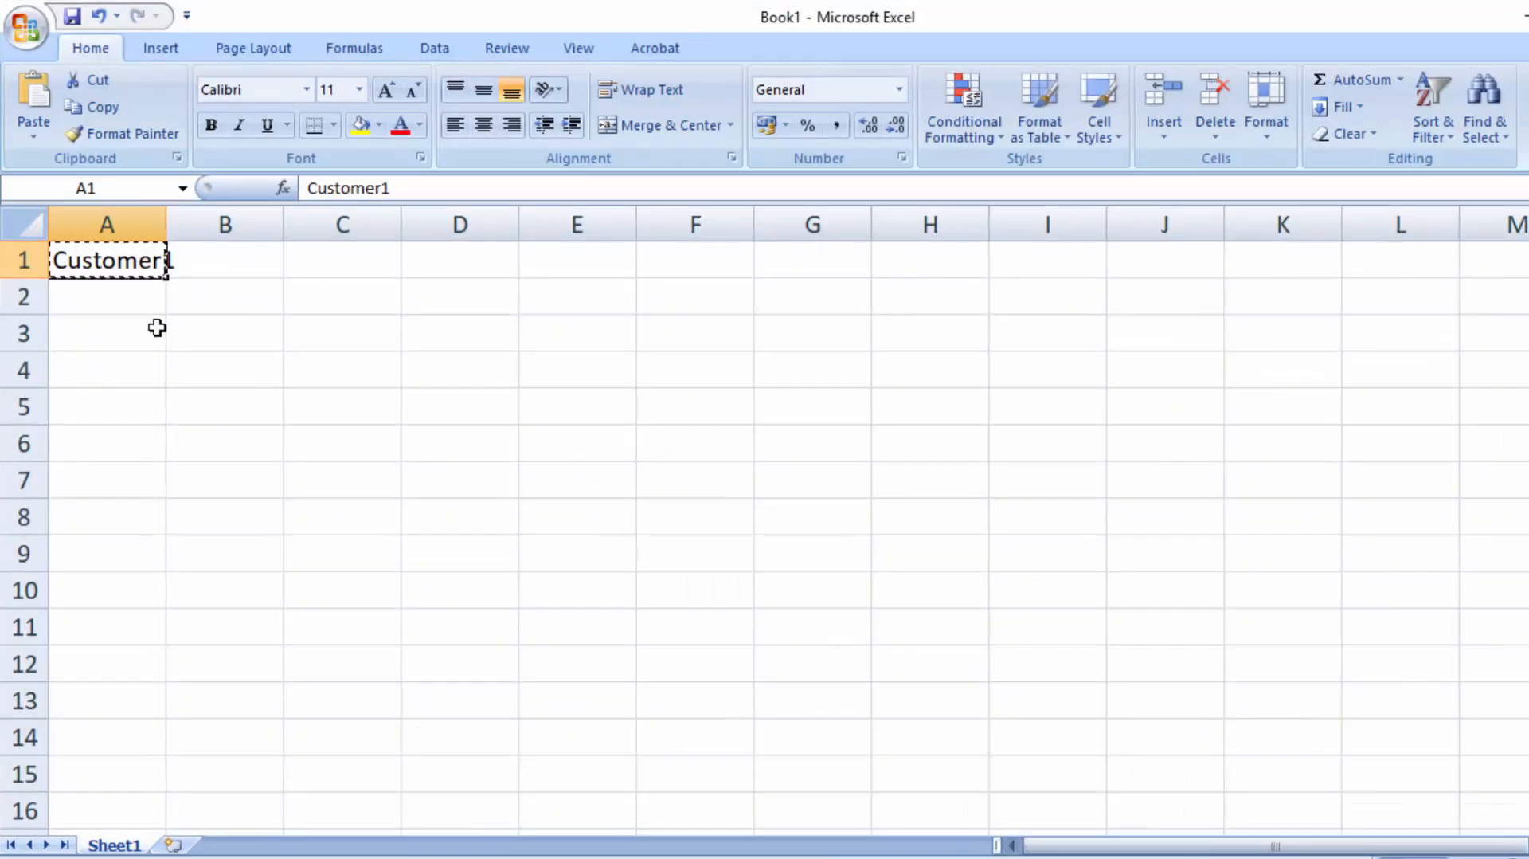
{"action": "left_click", "coordinate": [121, 308]}
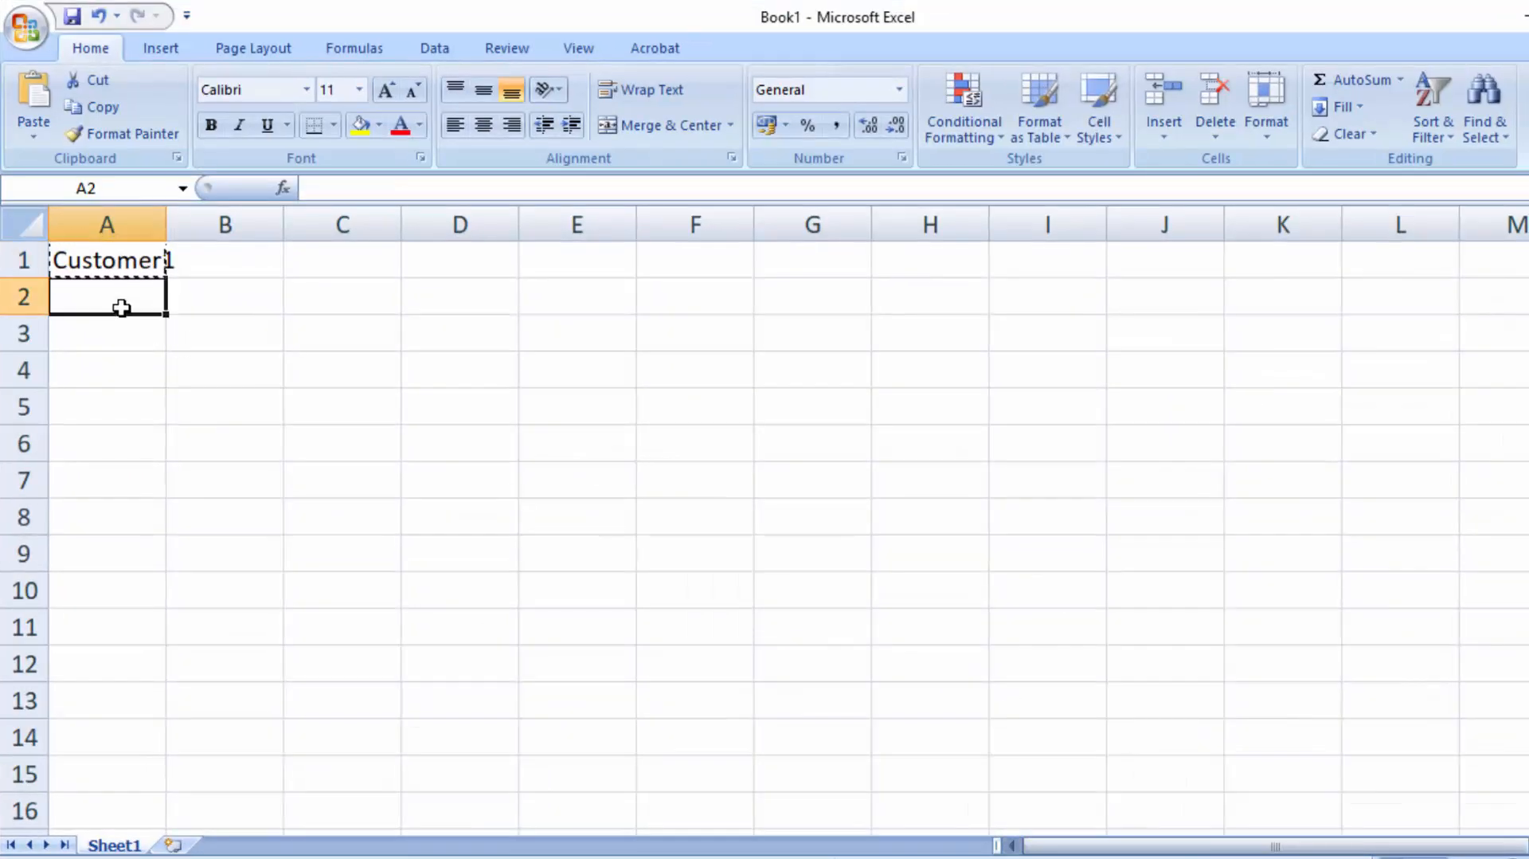
{"action": "type", "text": "Custo"}
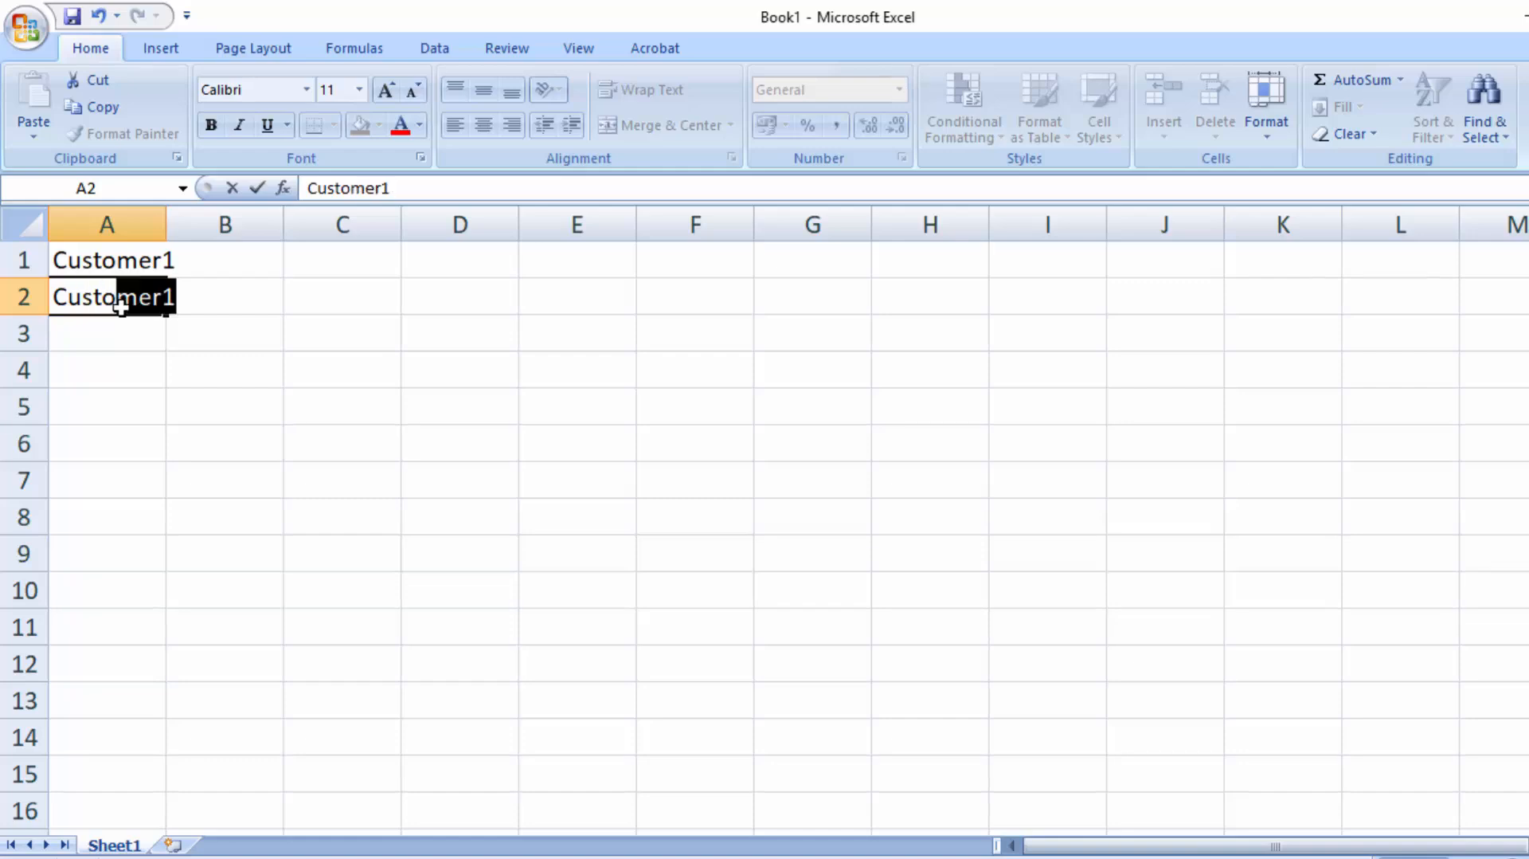
{"action": "type", "text": "mer 11"}
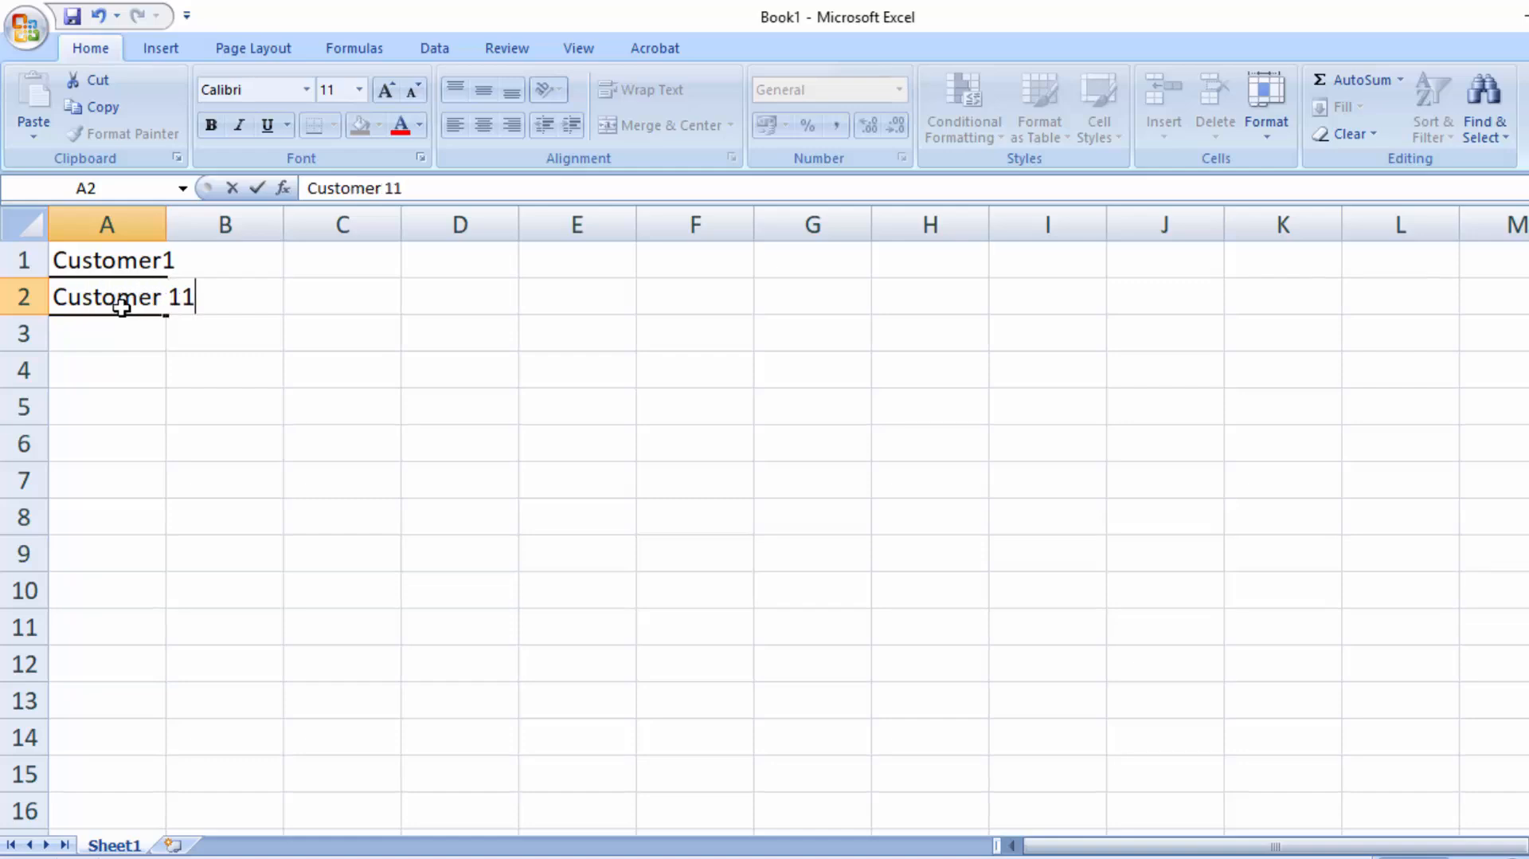
{"action": "key", "text": "Return"}
{"action": "right_click", "coordinate": [121, 302]}
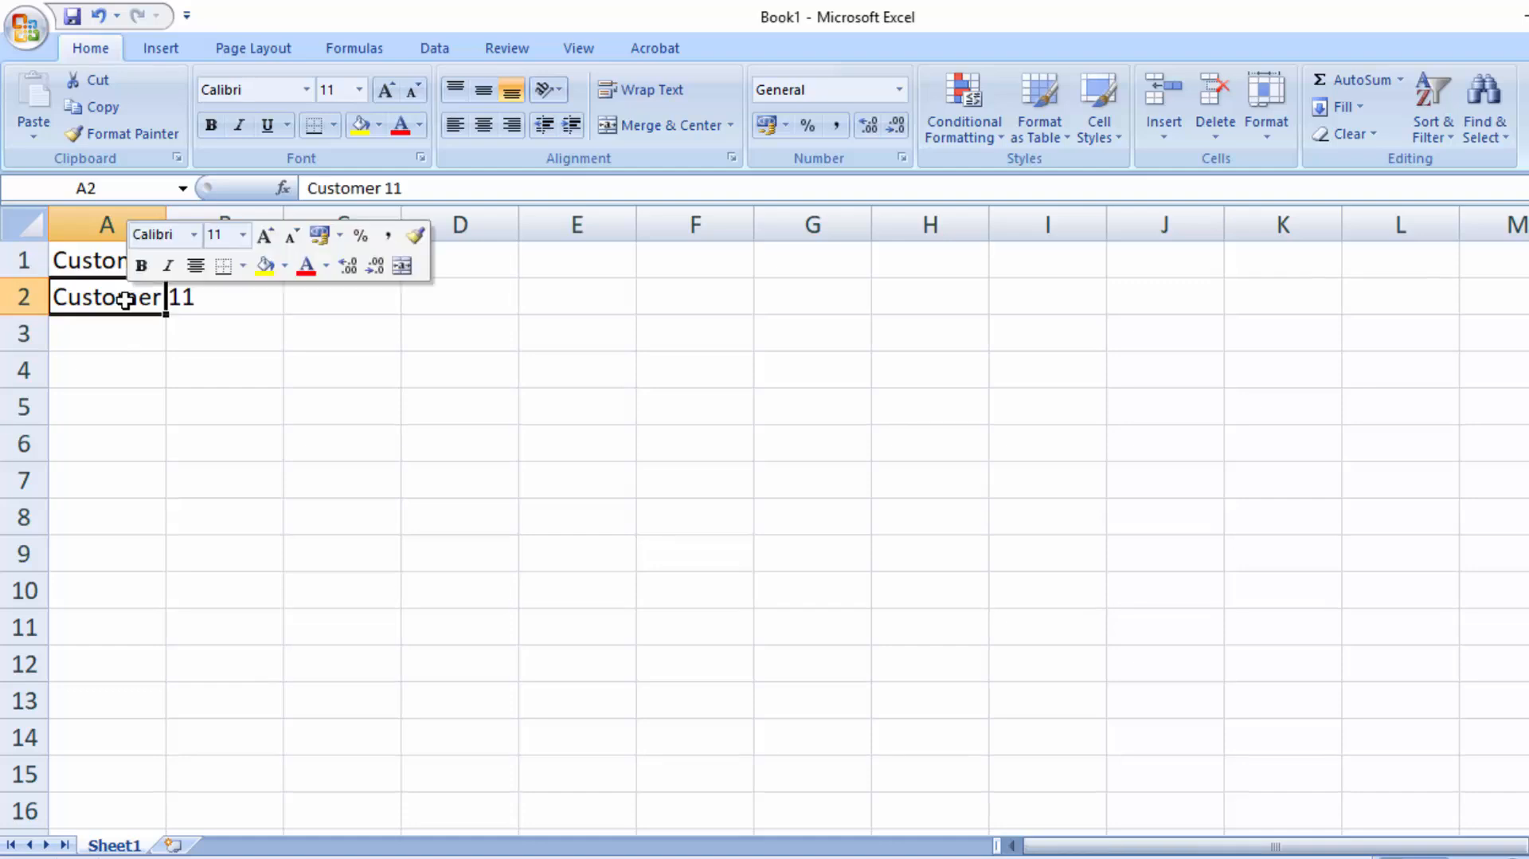
{"action": "left_click", "coordinate": [199, 342]}
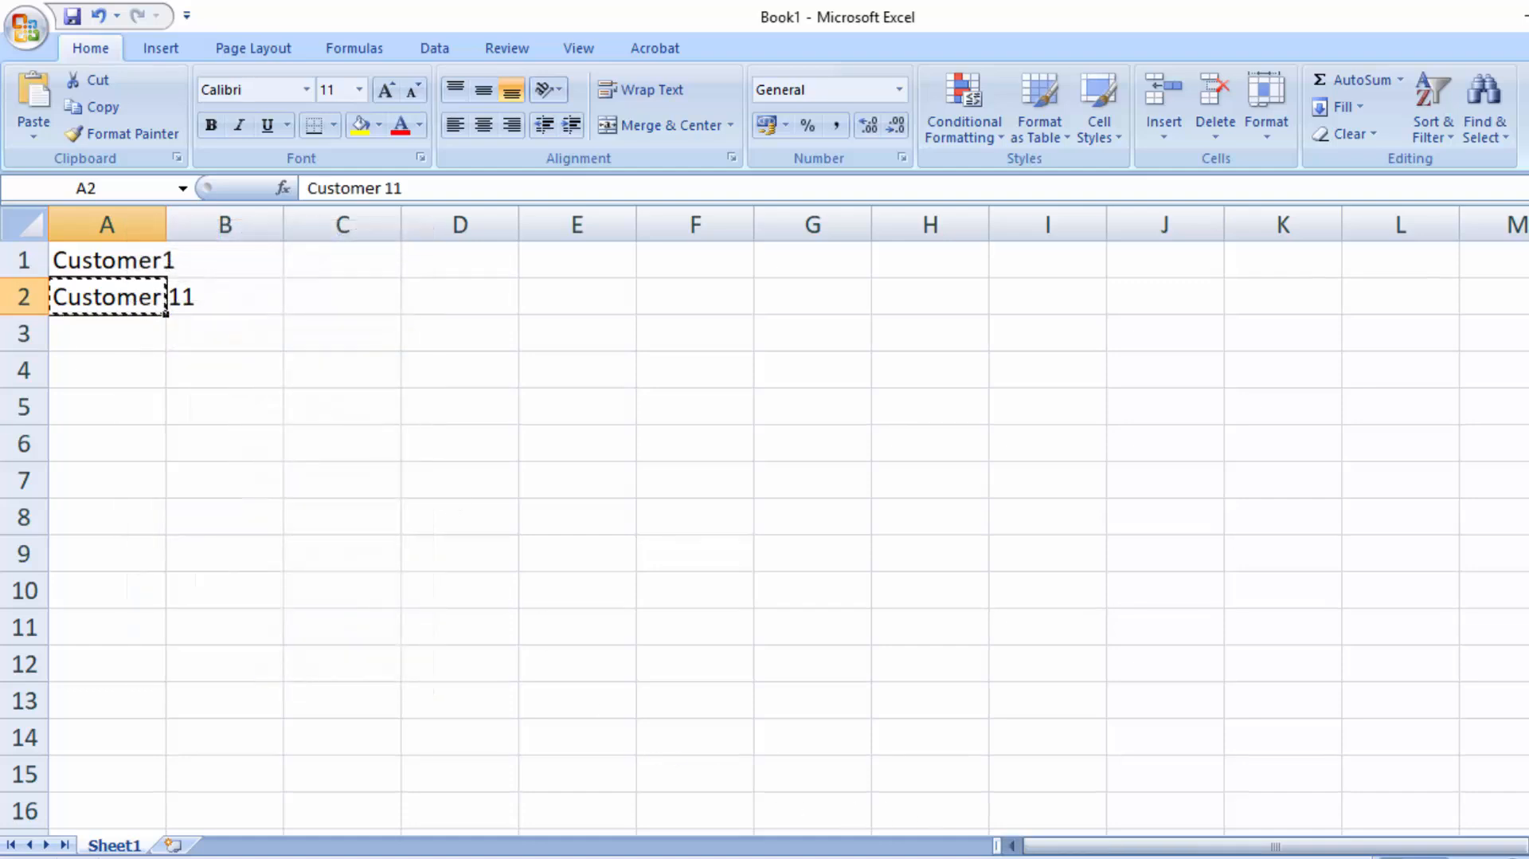
Step: Switch back to TallyPrime and try to create a ledger master using the copied name Customer 11
{"action": "left_click", "coordinate": [1044, 769]}
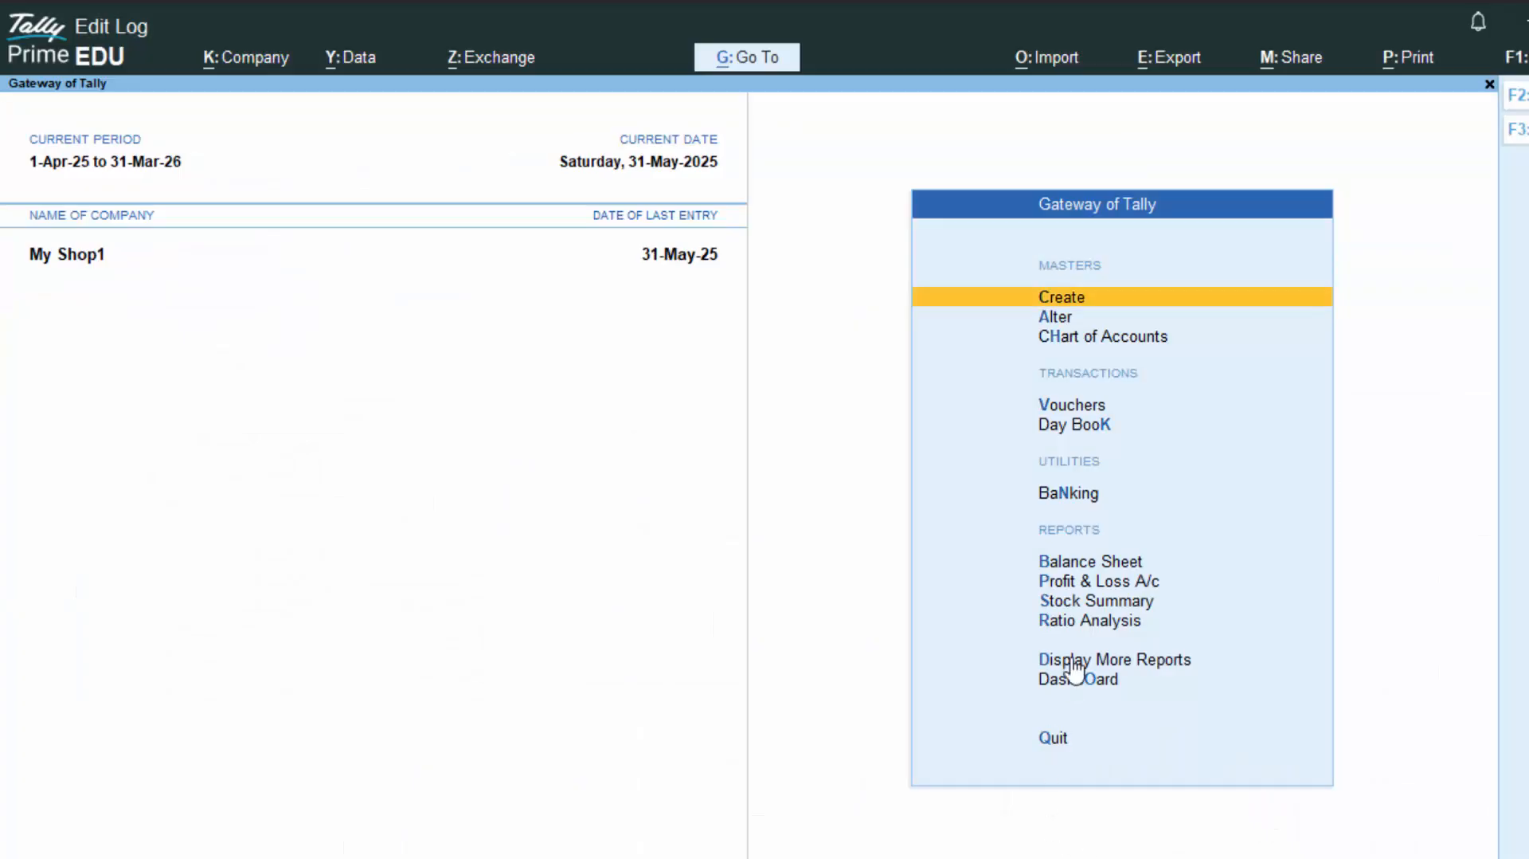
{"action": "key", "text": "Return"}
{"action": "key", "text": "Down"}
{"action": "key", "text": "Return"}
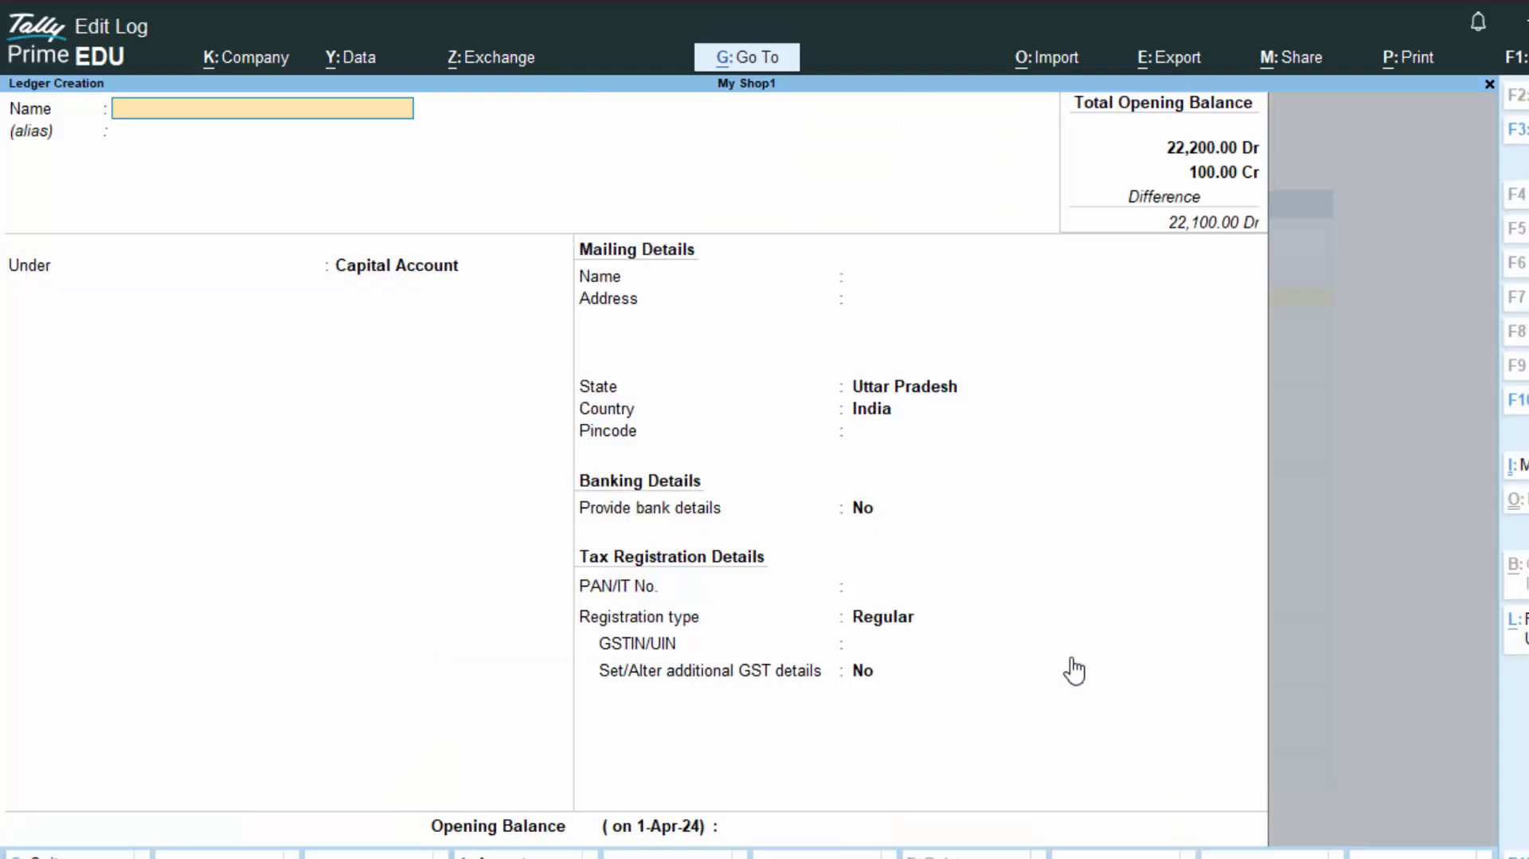
{"action": "key", "text": "ctrl+v"}
{"action": "key", "text": "Return"}
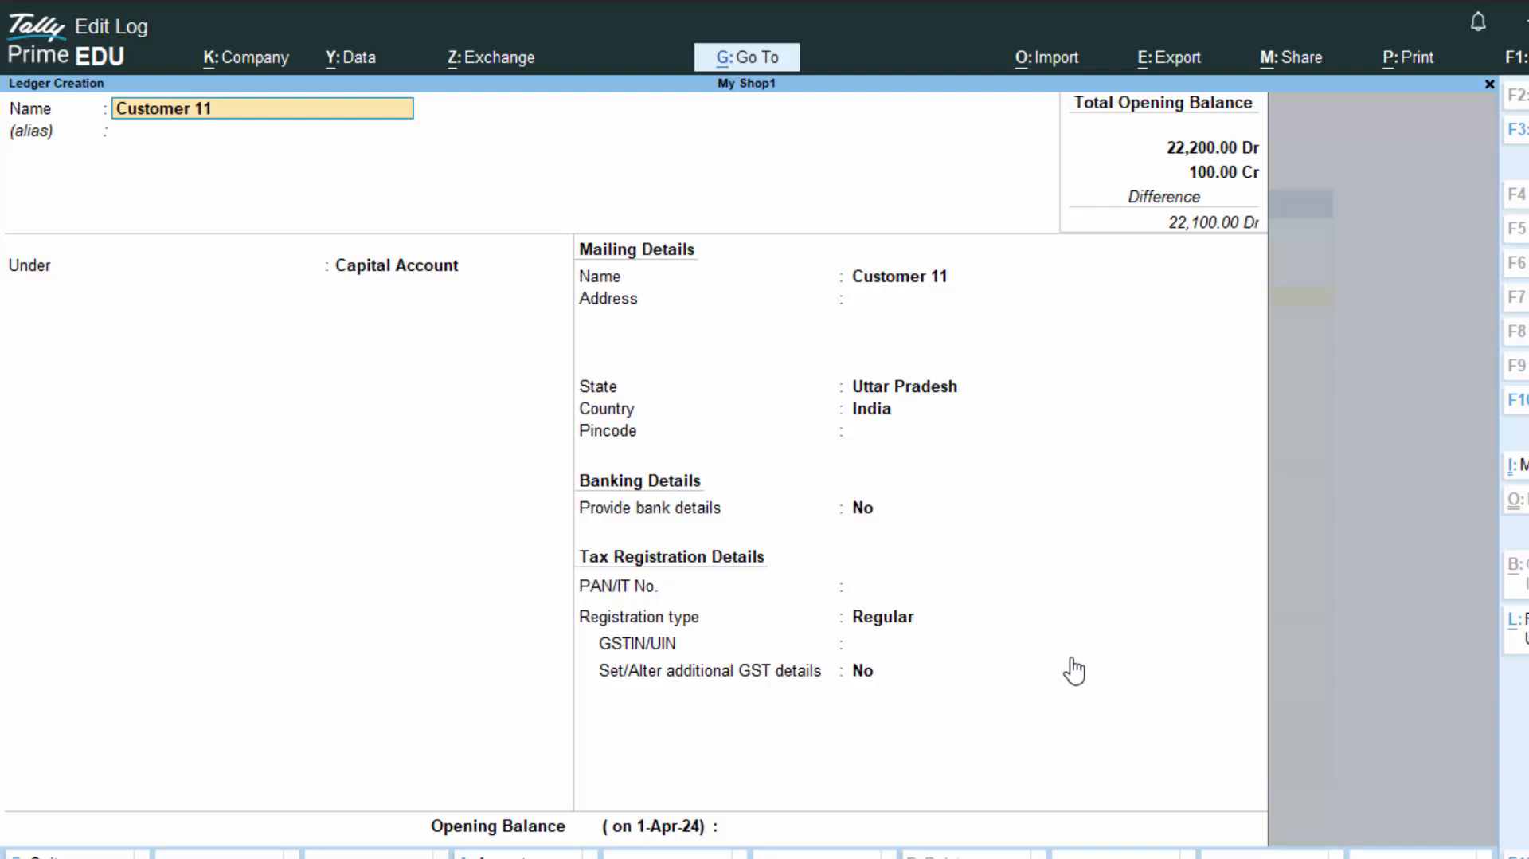
Step: Name the new ledger Customer 11new and place it under the Sundry Debtors group
{"action": "type", "text": "new"}
{"action": "key", "text": "Return"}
{"action": "key", "text": "Return"}
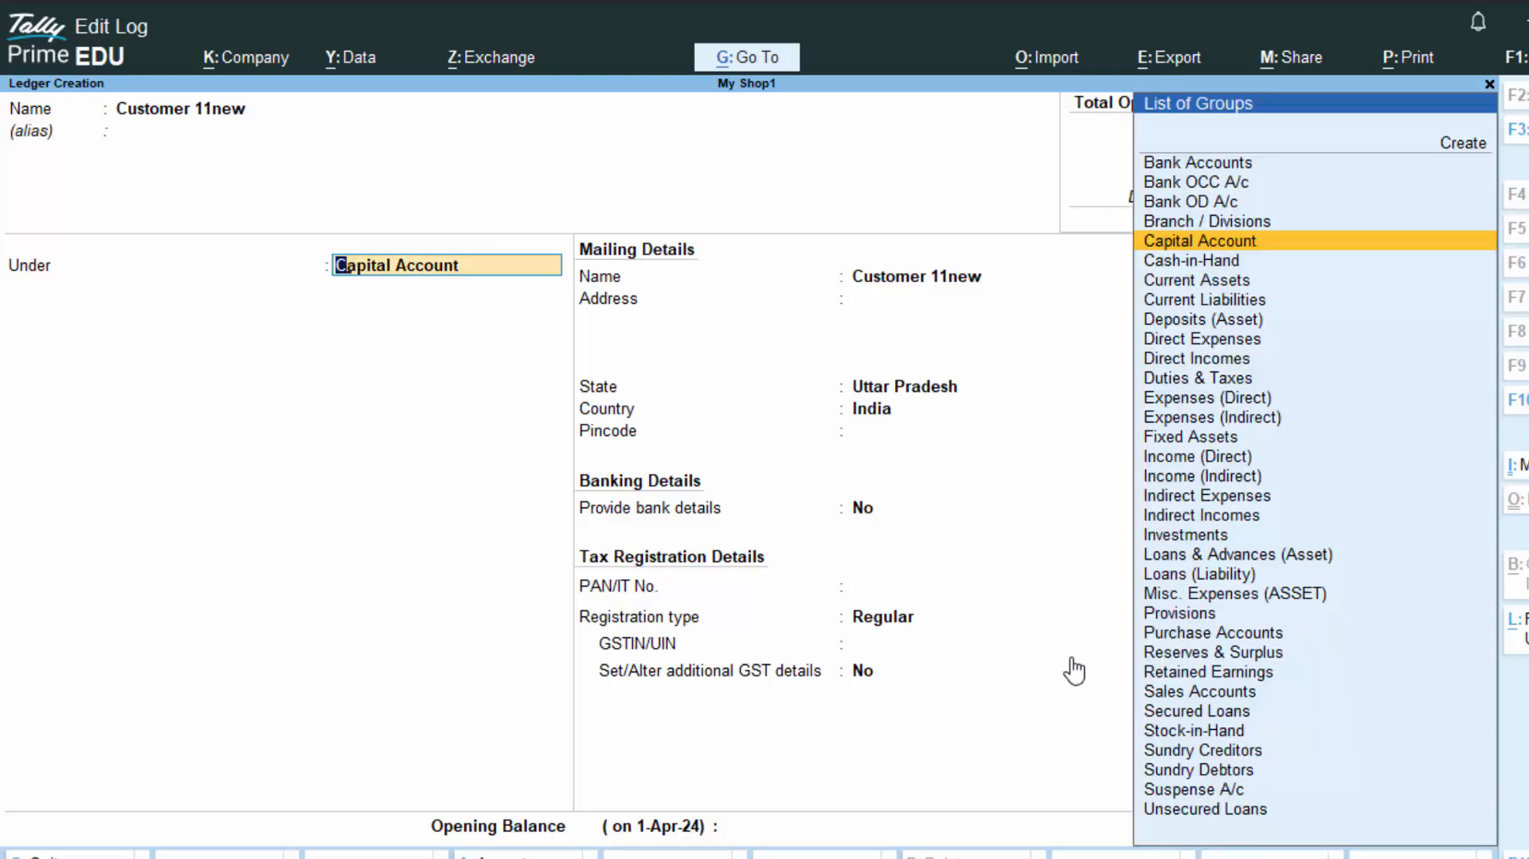
{"action": "type", "text": "s"}
{"action": "key", "text": "Down"}
{"action": "key", "text": "Down"}
{"action": "key", "text": "Down"}
{"action": "key", "text": "Down"}
{"action": "key", "text": "Down"}
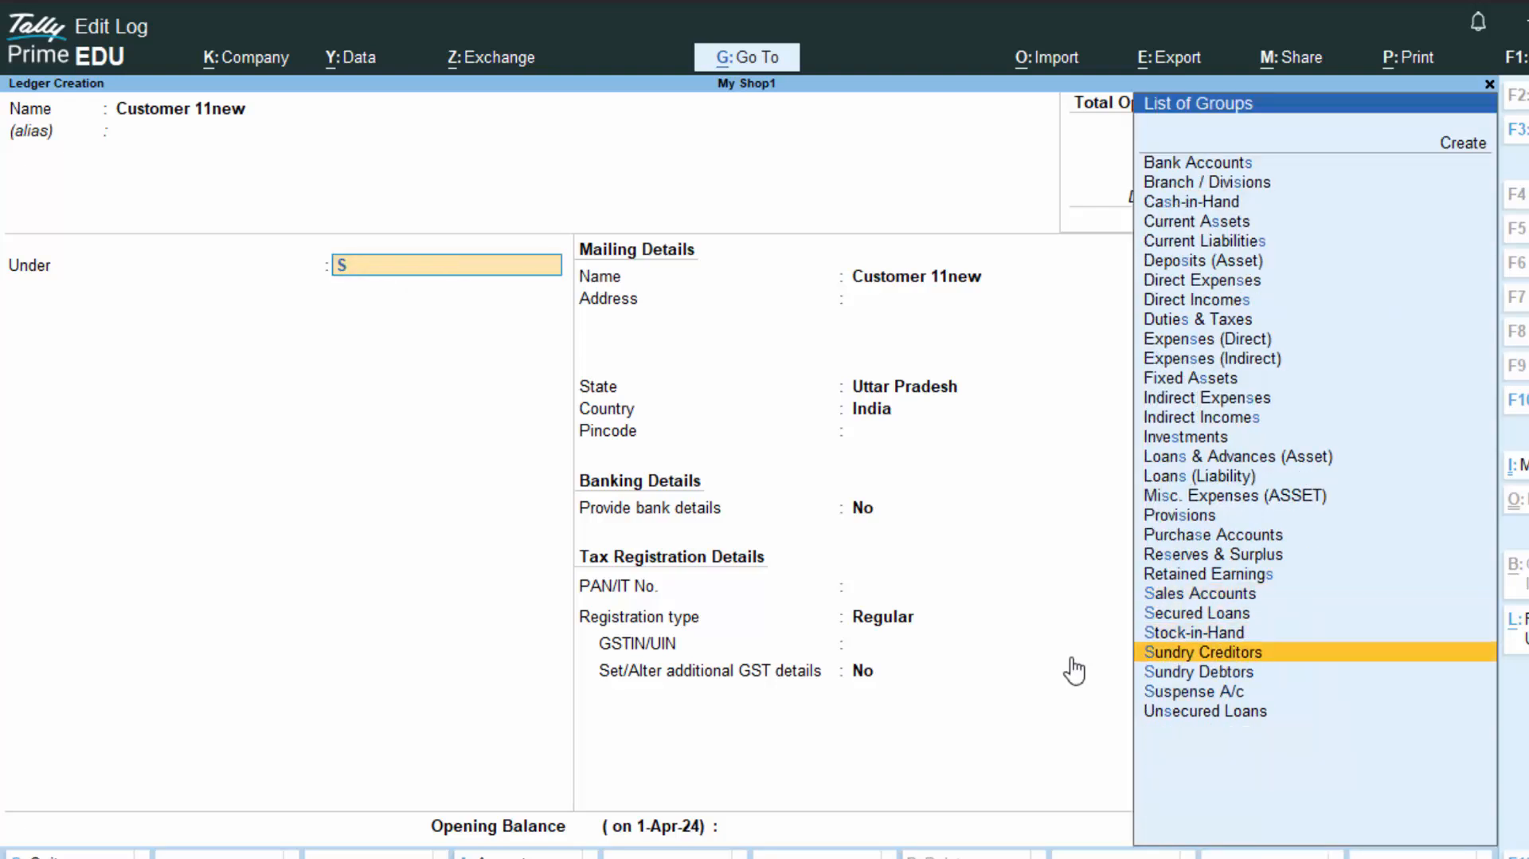
{"action": "key", "text": "Up"}
{"action": "key", "text": "Return"}
Step: Save the Customer 11new ledger with the remaining default details and no GSTIN, and return to the Gateway of Tally
{"action": "key", "text": "Return"}
{"action": "key", "text": "Return"}
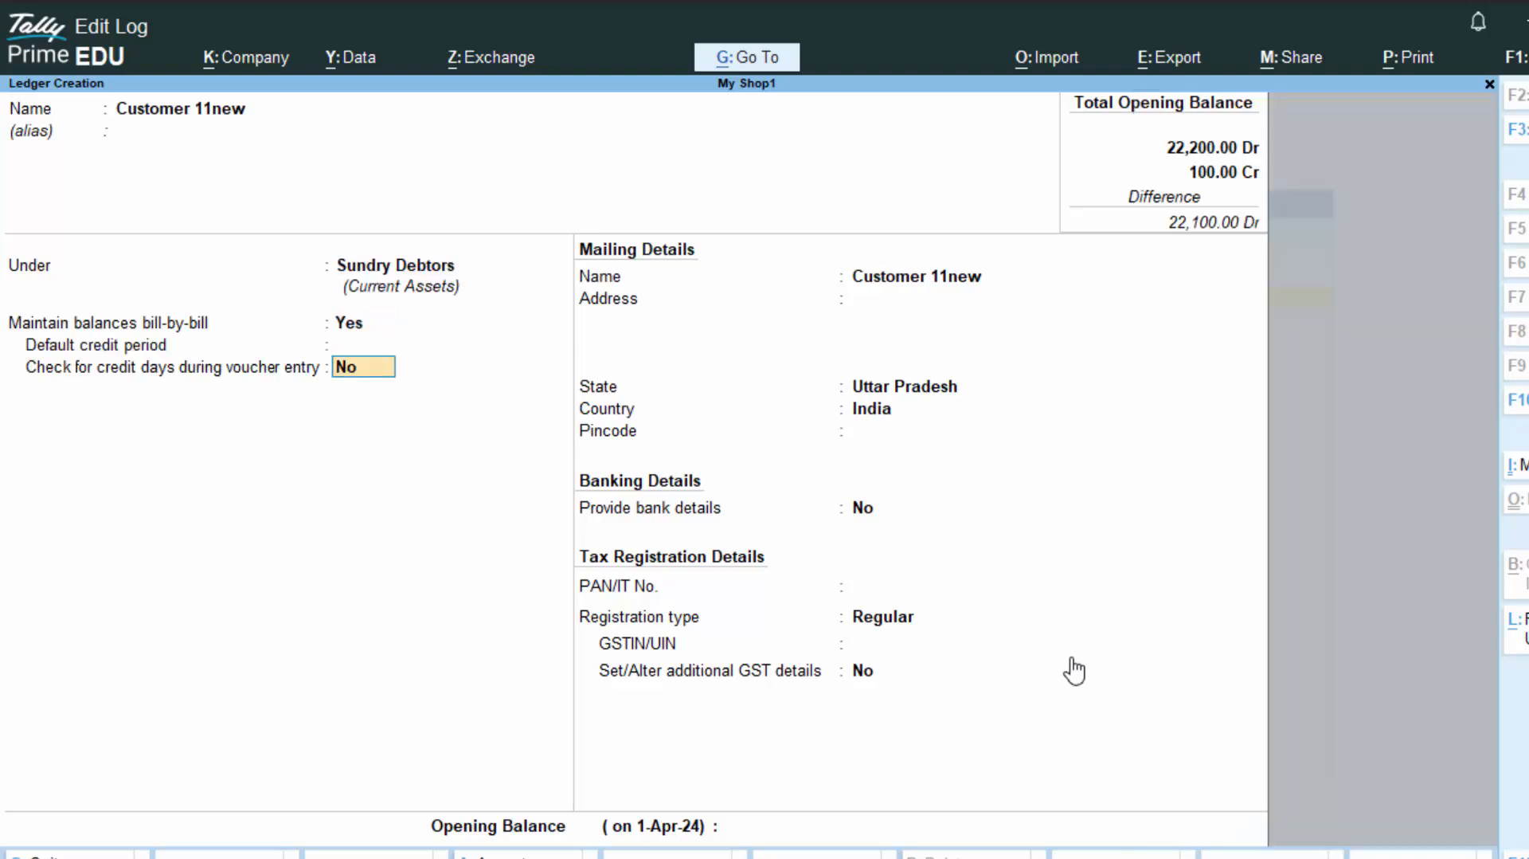
{"action": "key", "text": "Return"}
{"action": "key", "text": "Return"}
{"action": "key", "text": "Return"}
{"action": "key", "text": "Return"}
{"action": "key", "text": "Return"}
{"action": "key", "text": "Return"}
{"action": "key", "text": "Return"}
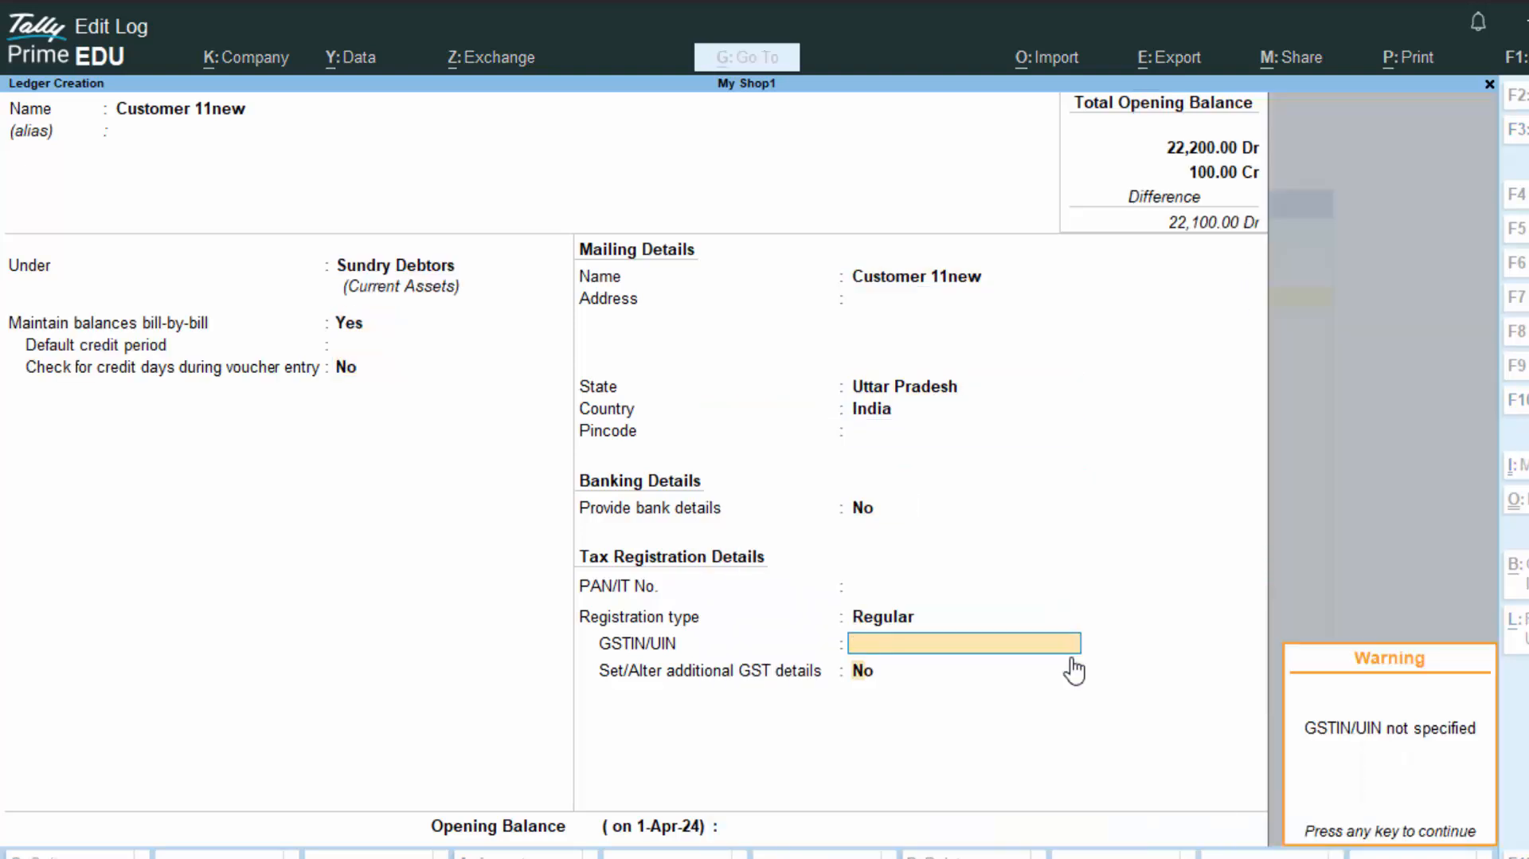
{"action": "key", "text": "Return"}
{"action": "key", "text": "Return"}
{"action": "key", "text": "Return"}
{"action": "key", "text": "Return"}
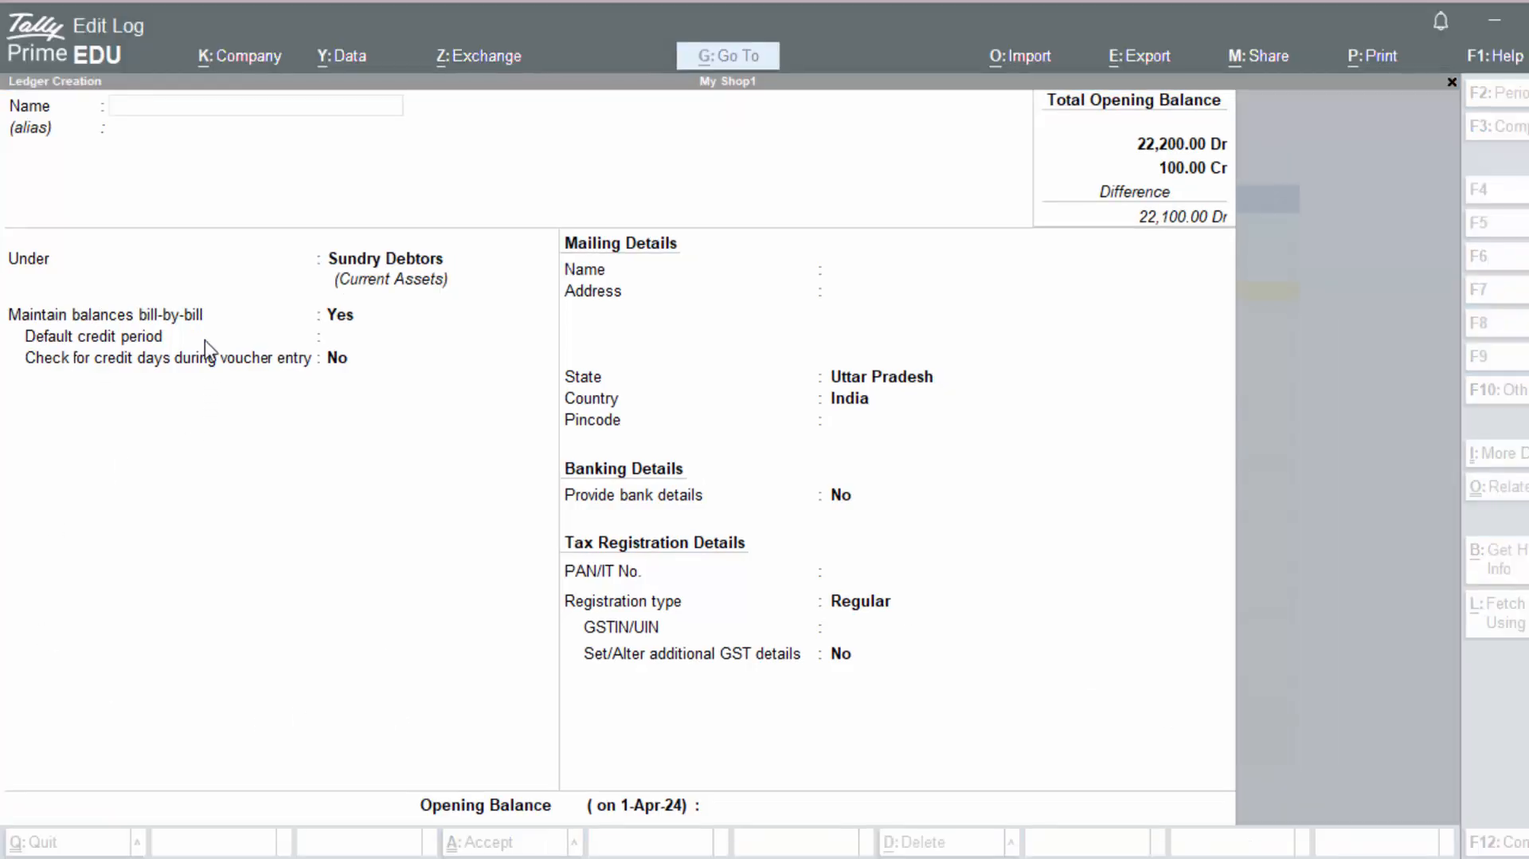
{"action": "left_click", "coordinate": [187, 261]}
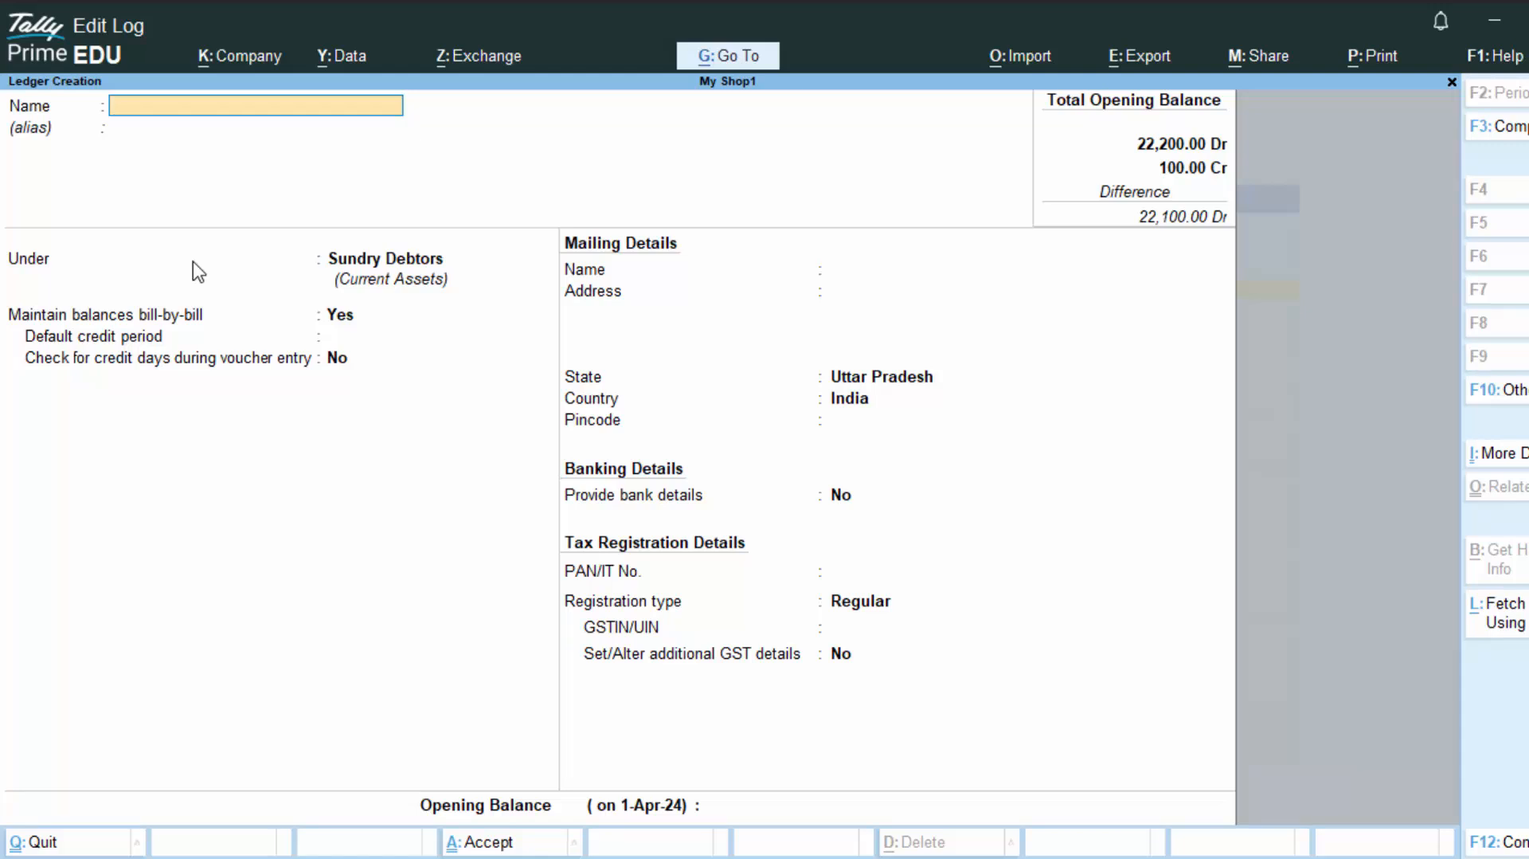
{"action": "key", "text": "Escape"}
{"action": "key", "text": "Escape"}
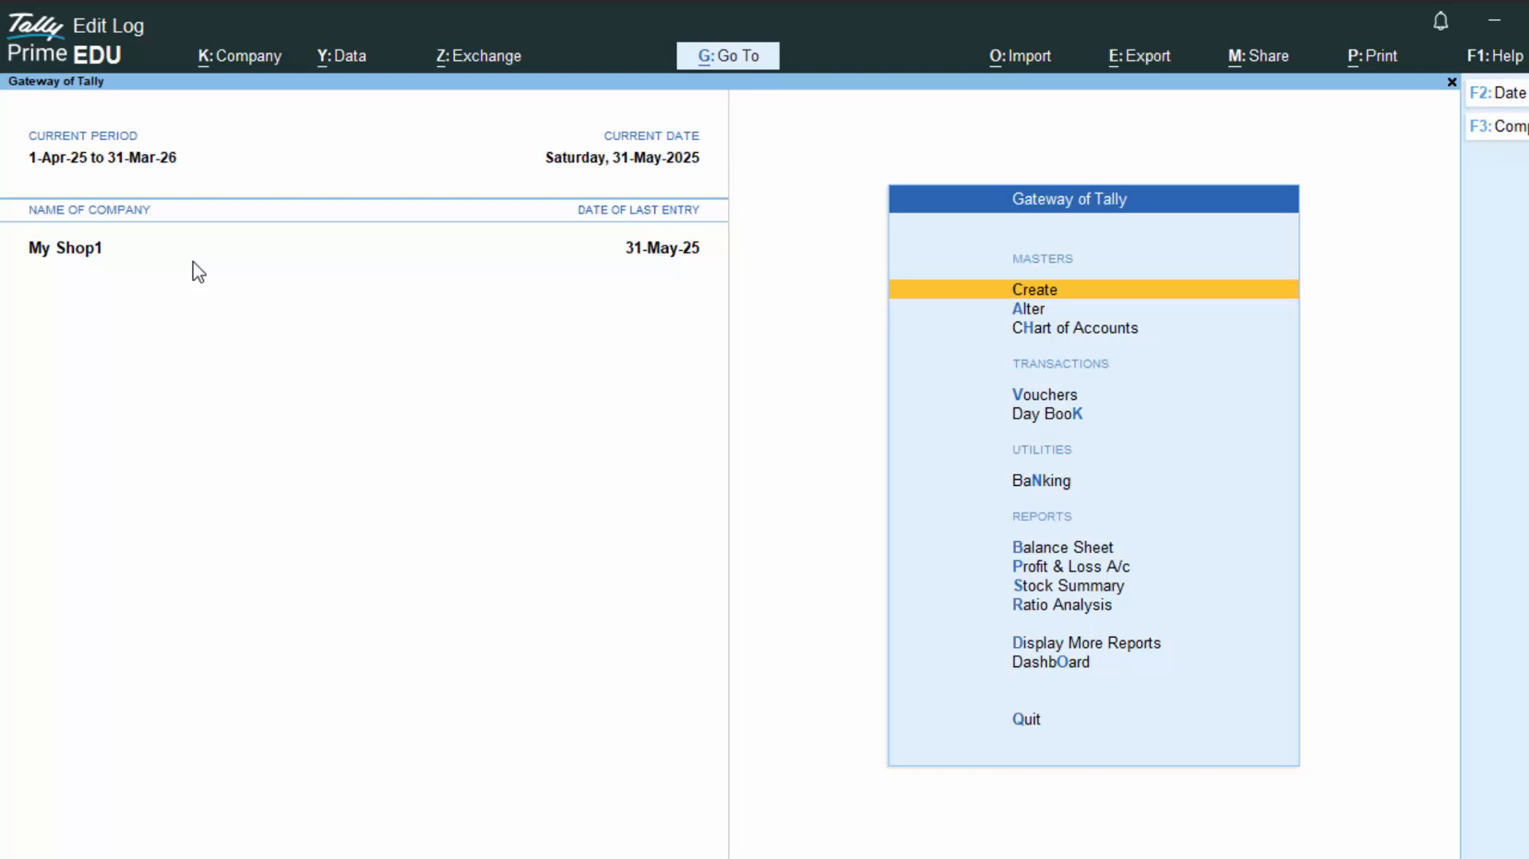
Step: Start a purchase voucher with supplier invoice number 6576575 and invoice date 31-May-25
{"action": "type", "text": "v"}
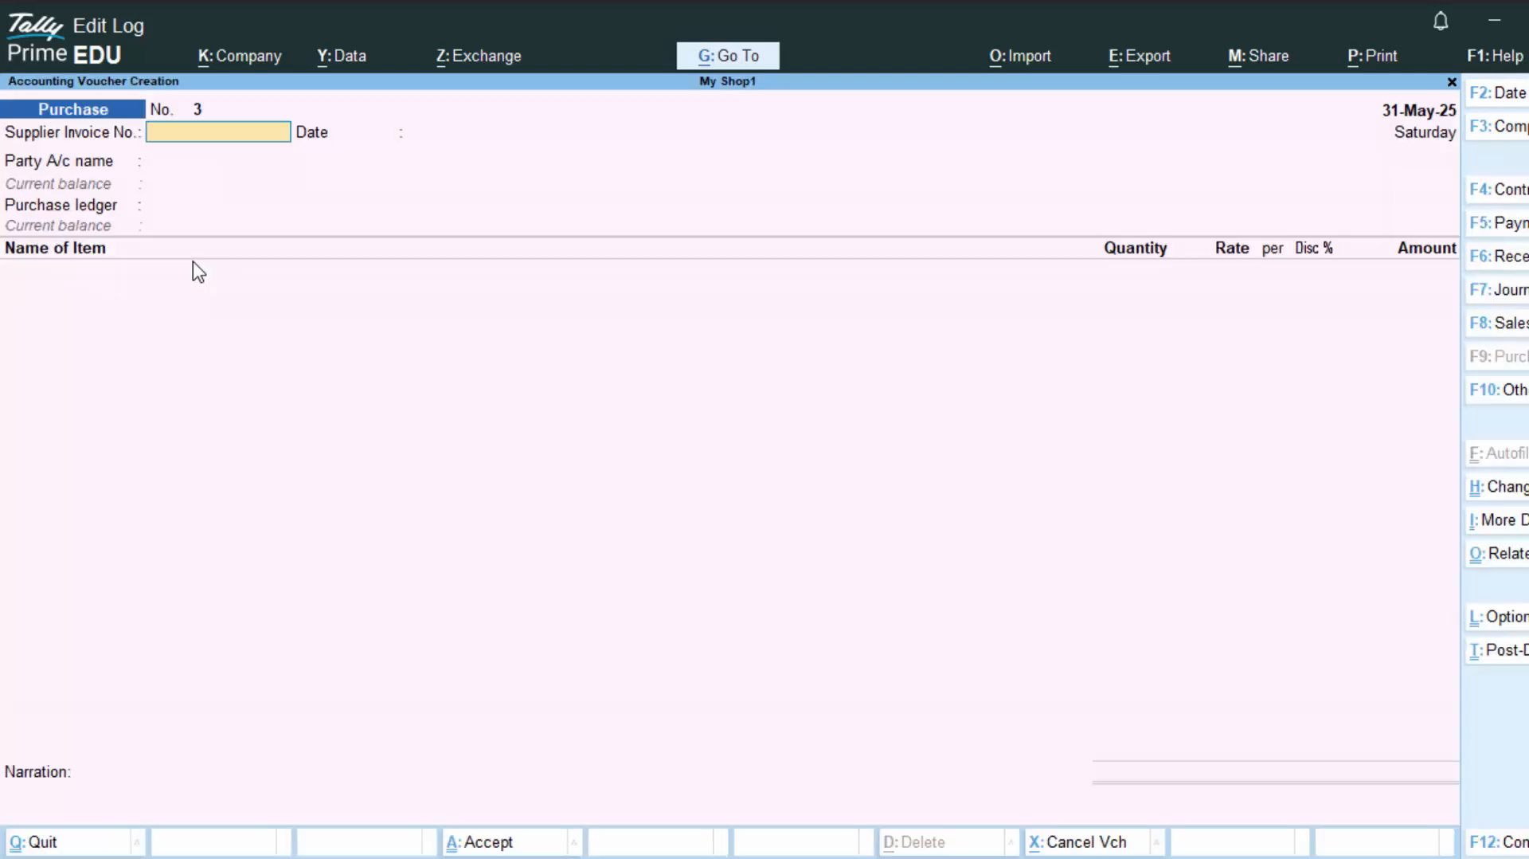
{"action": "type", "text": "6576575"}
{"action": "key", "text": "Return"}
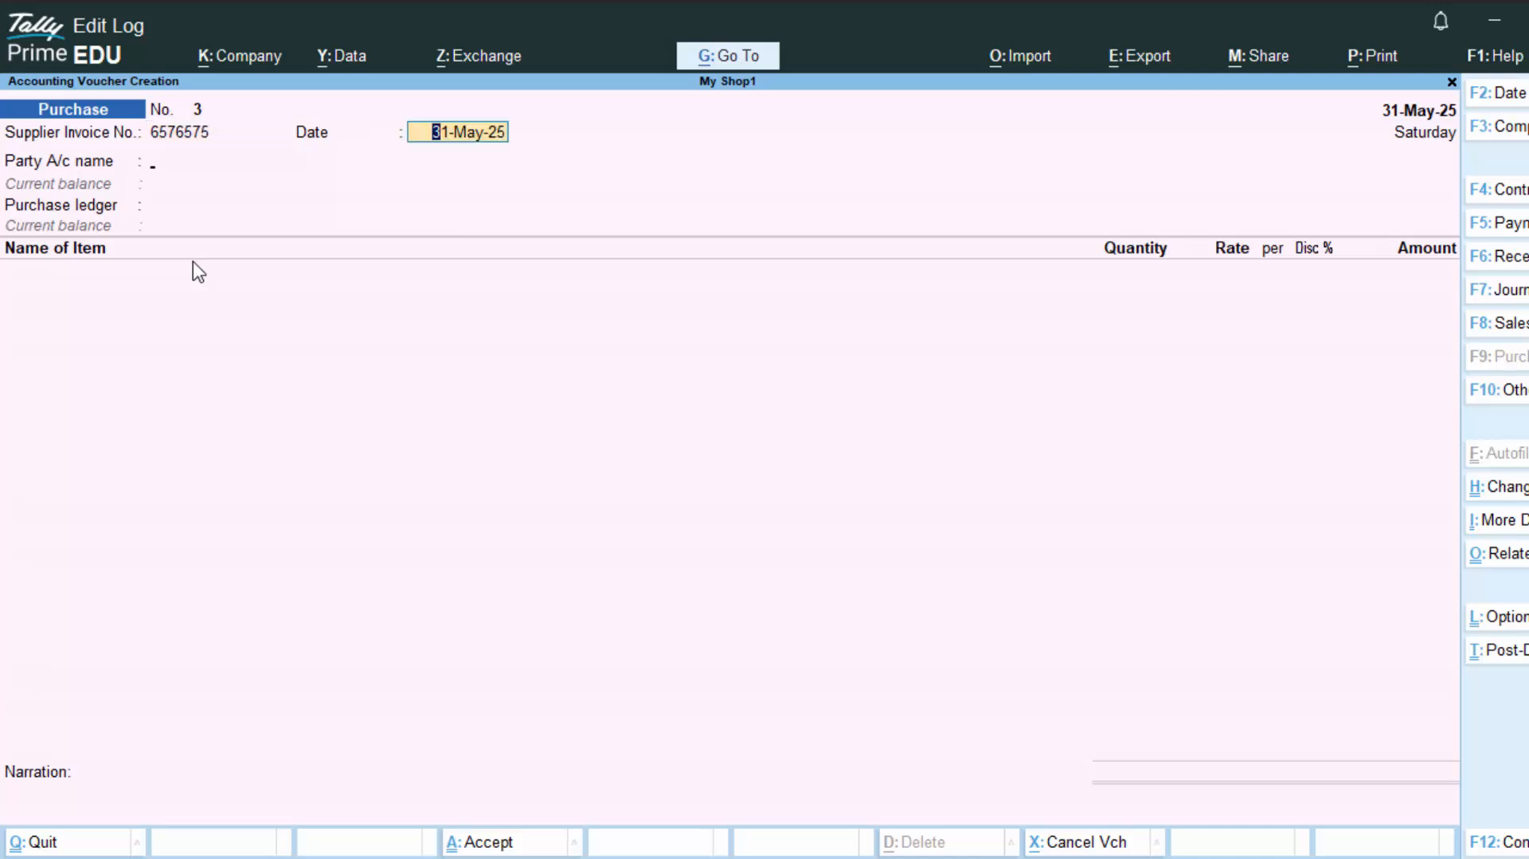
{"action": "key", "text": "Return"}
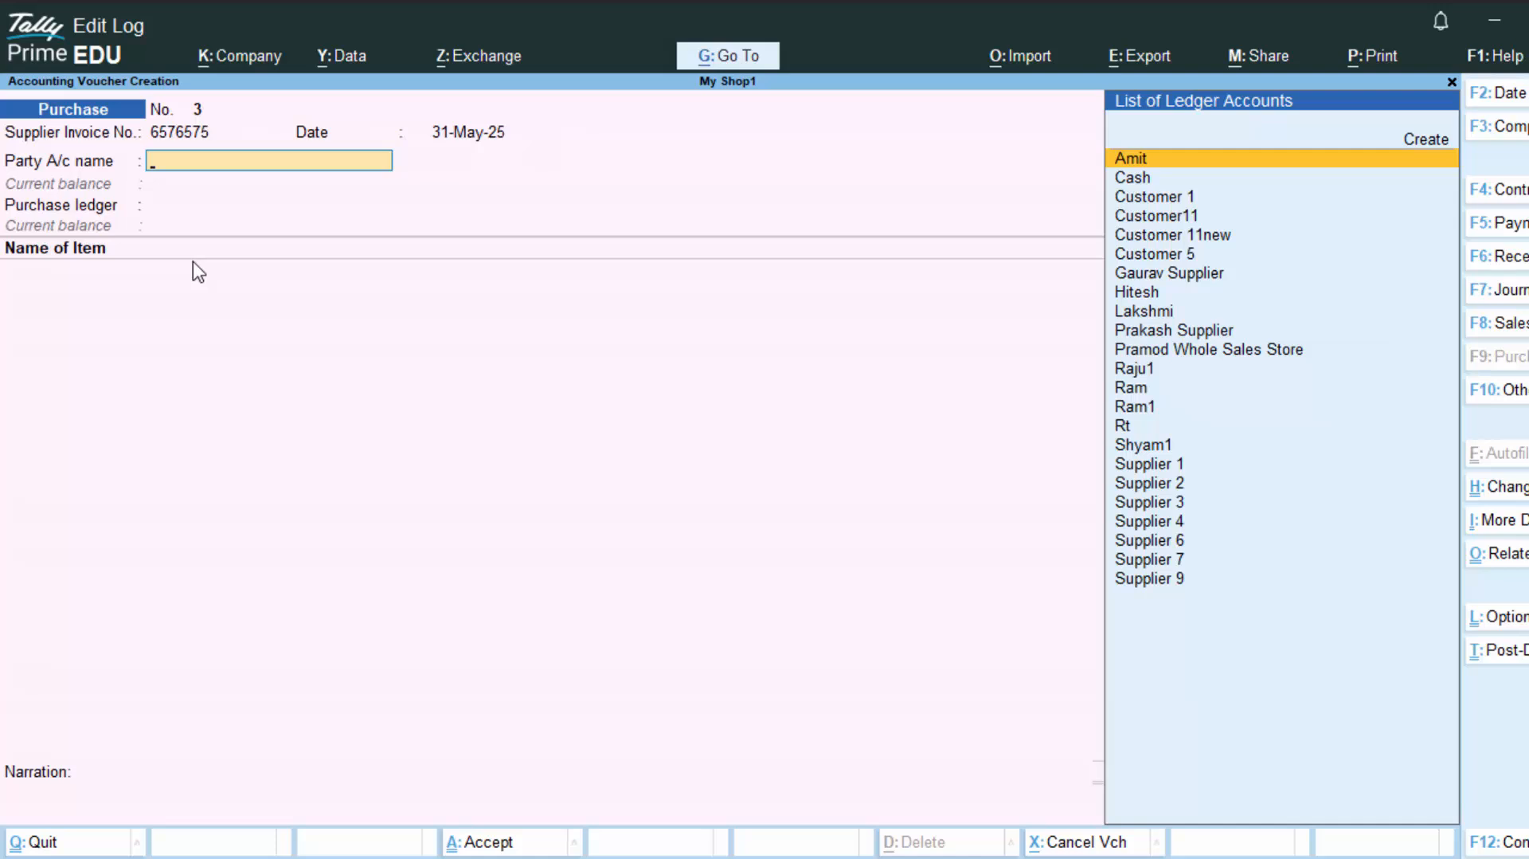
{"action": "key", "text": "F2"}
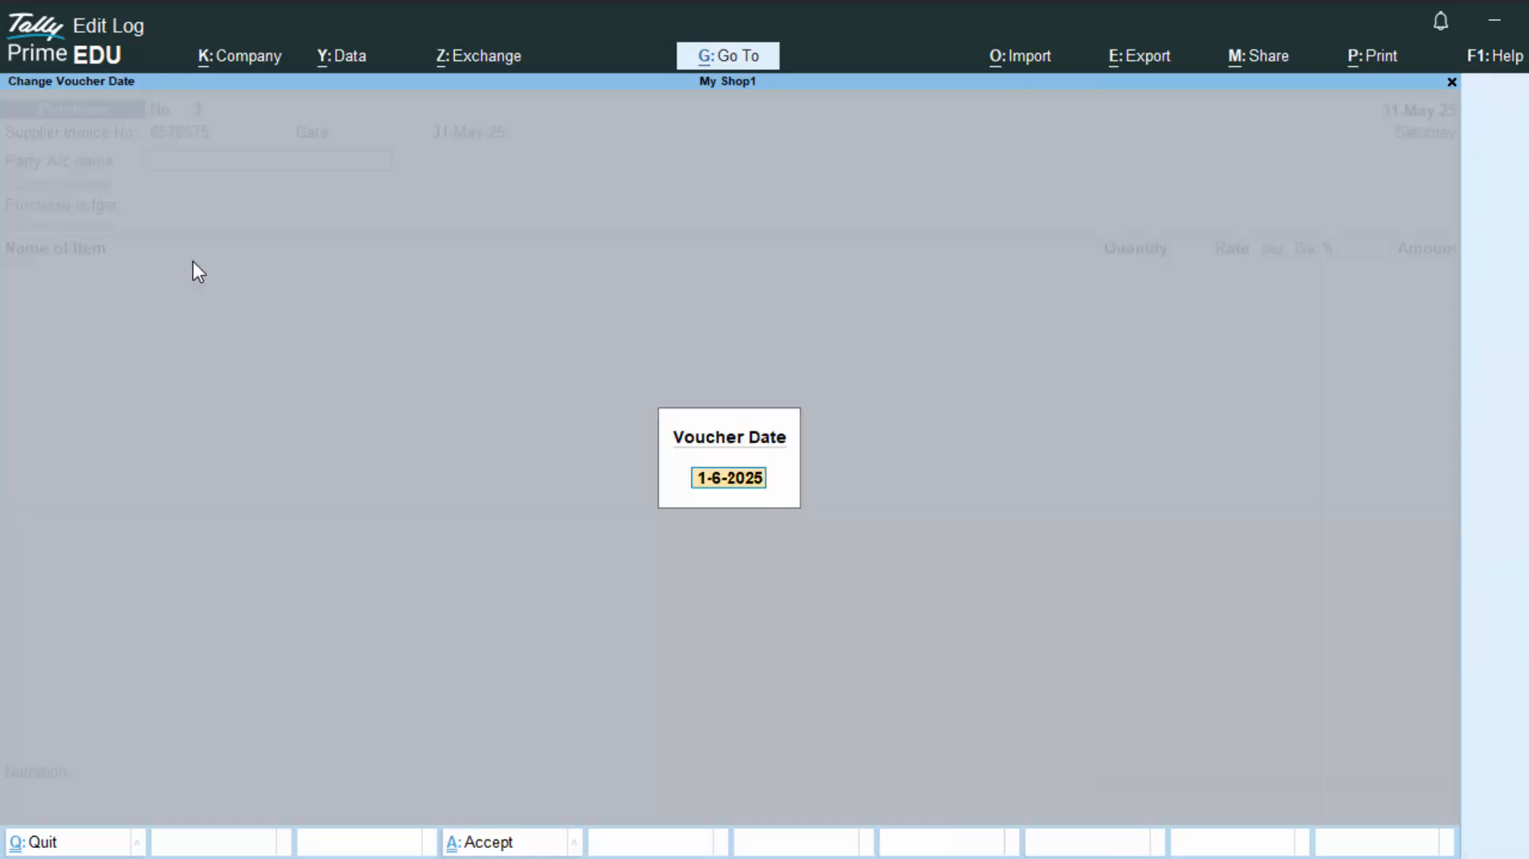
{"action": "key", "text": "BackSpace"}
{"action": "key", "text": "Escape"}
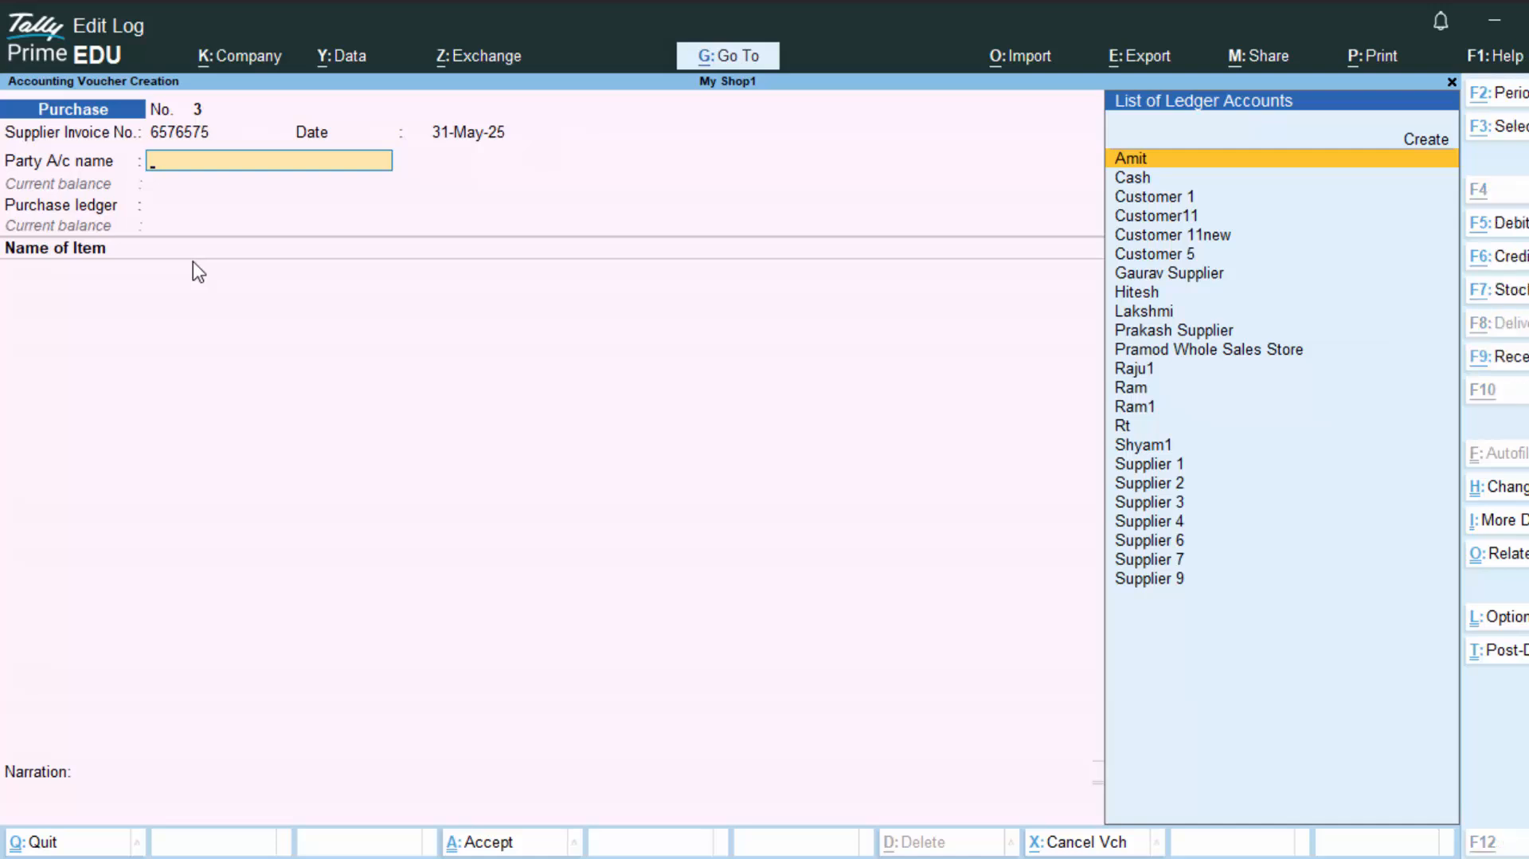
Step: Start a new party ledger from within the purchase voucher, named Credtor 1 and grouped under Sundry Creditors
{"action": "key", "text": "alt+c"}
{"action": "type", "text": "Cred"}
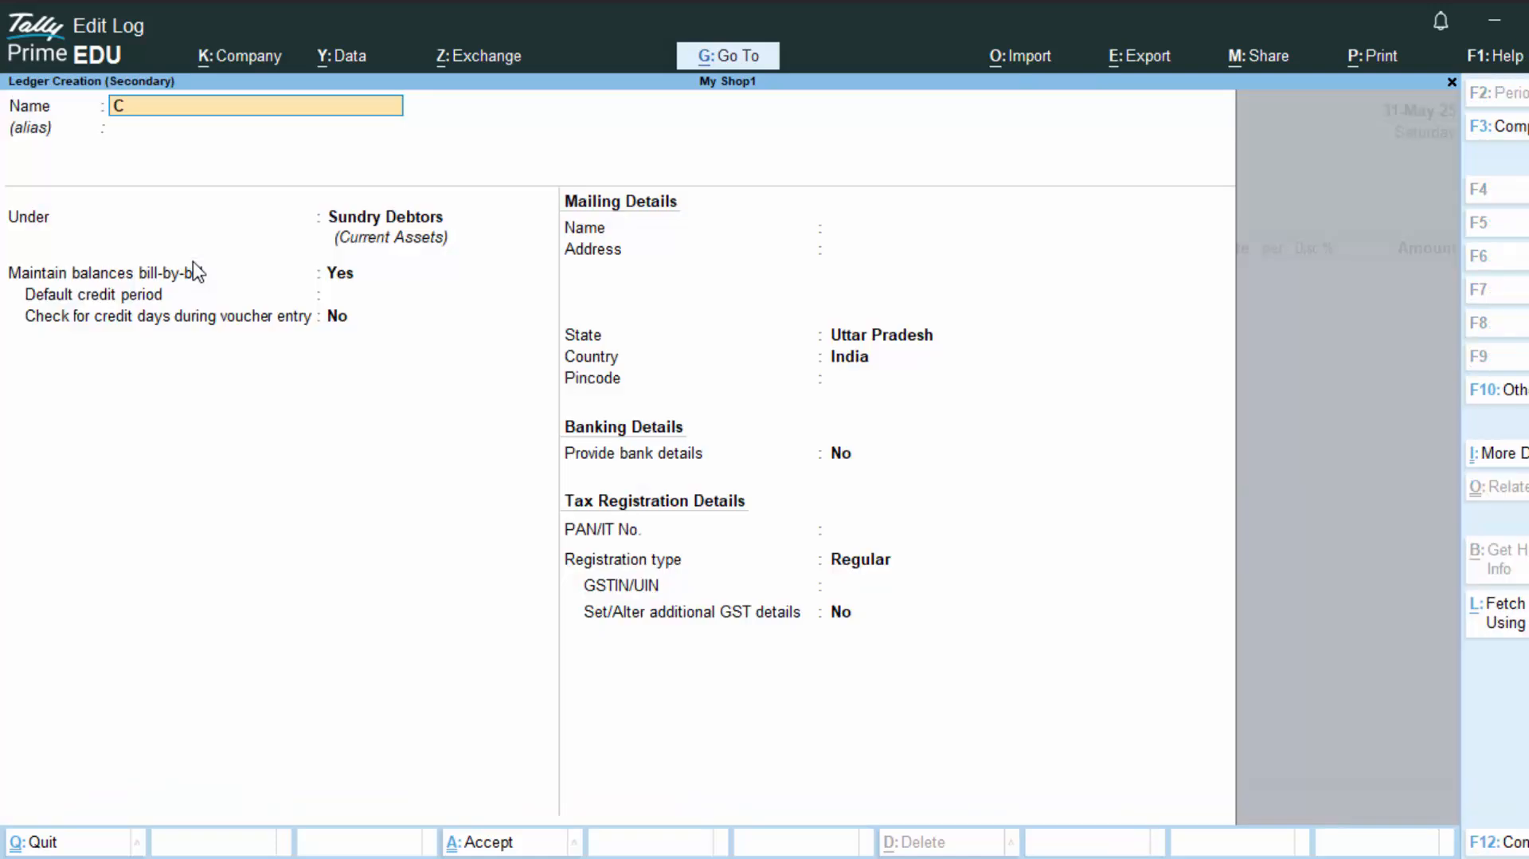
{"action": "type", "text": "tor 1"}
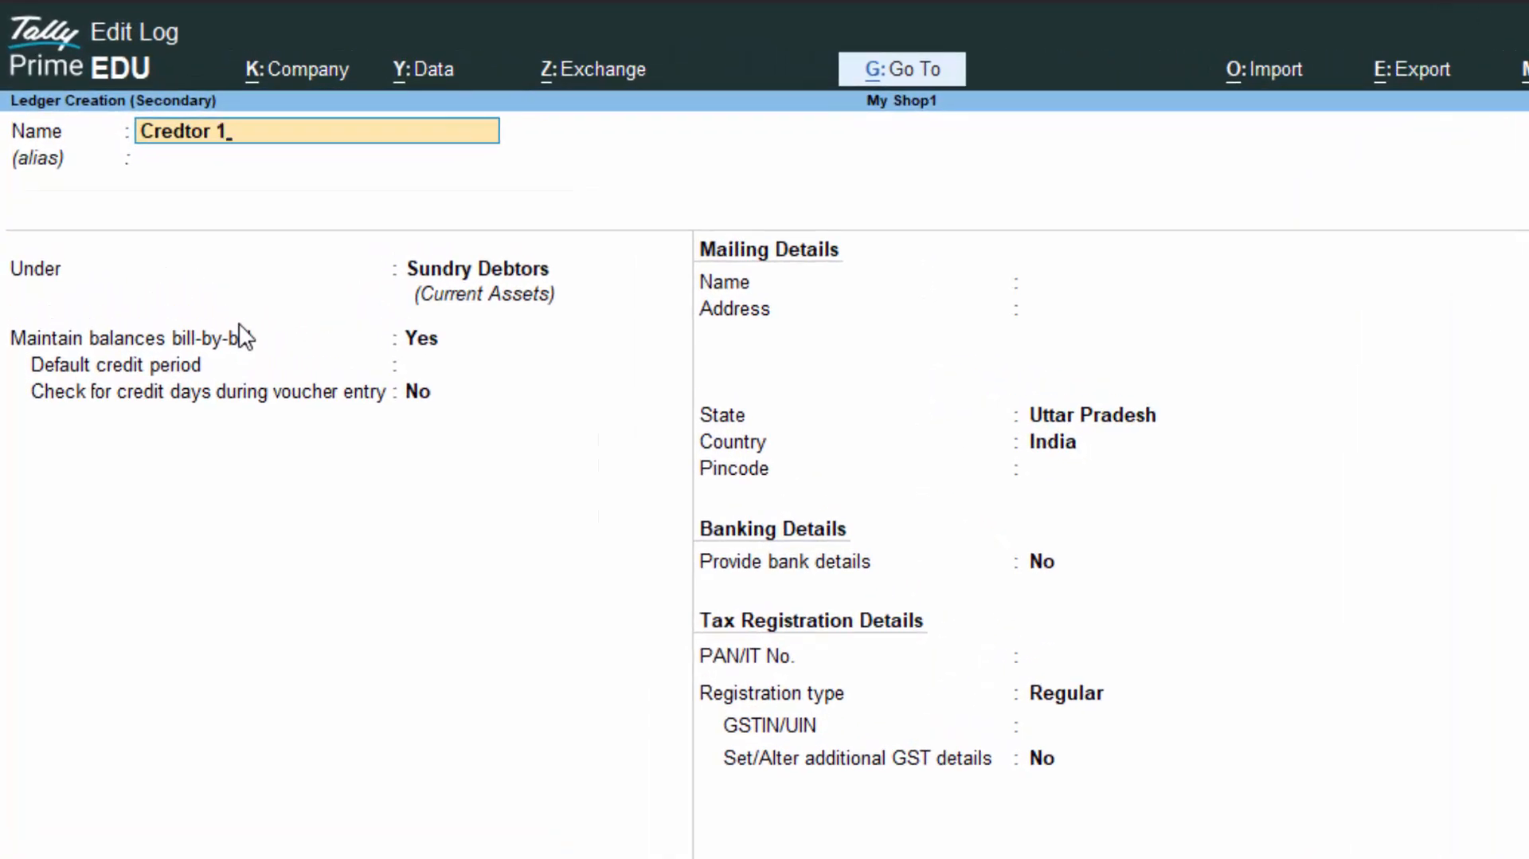
{"action": "key", "text": "Return"}
{"action": "key", "text": "Return"}
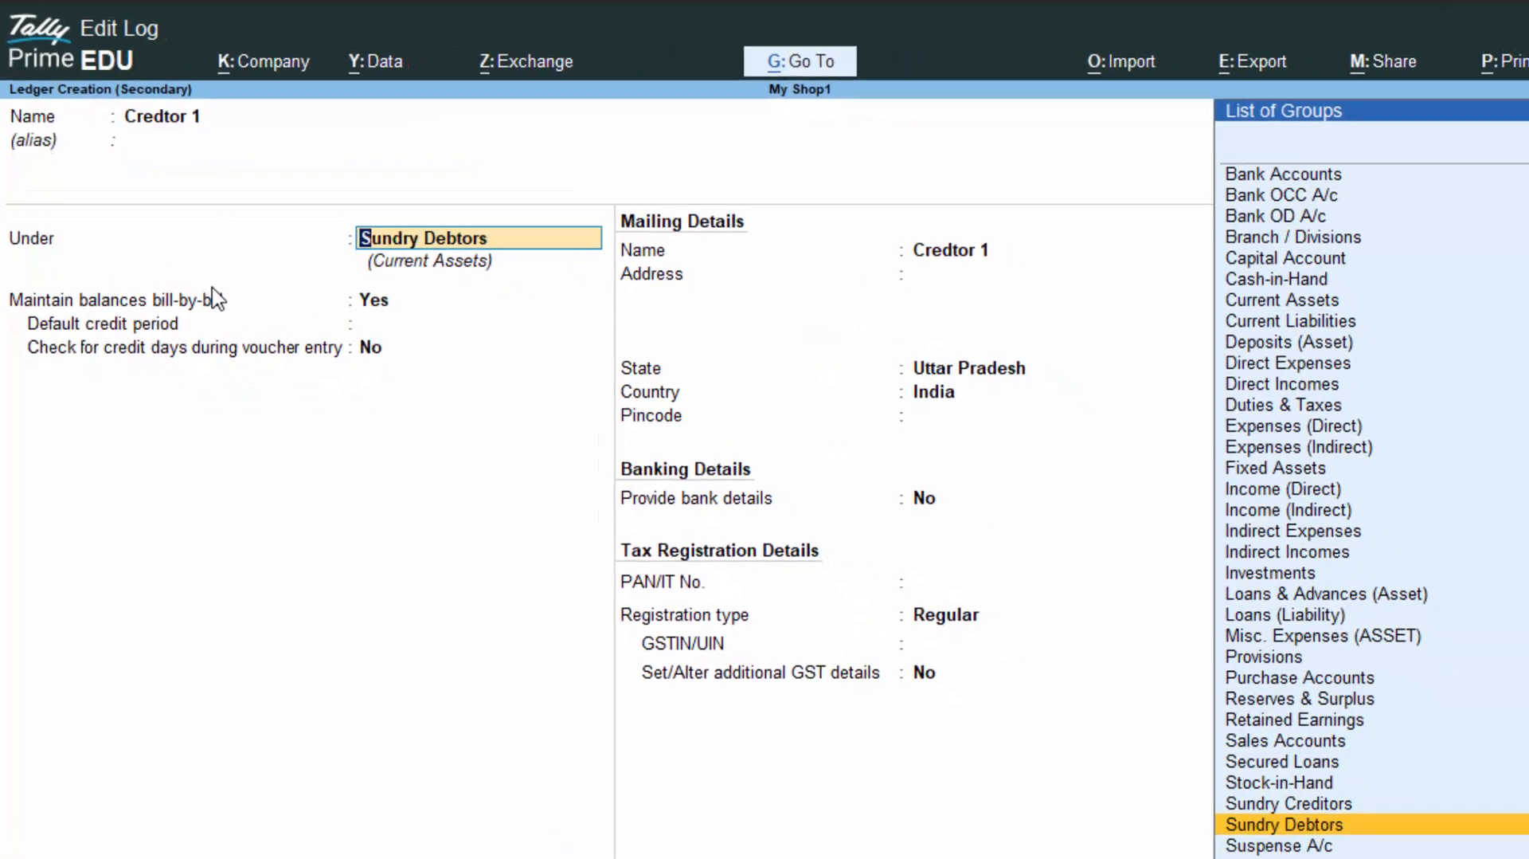
{"action": "type", "text": "S"}
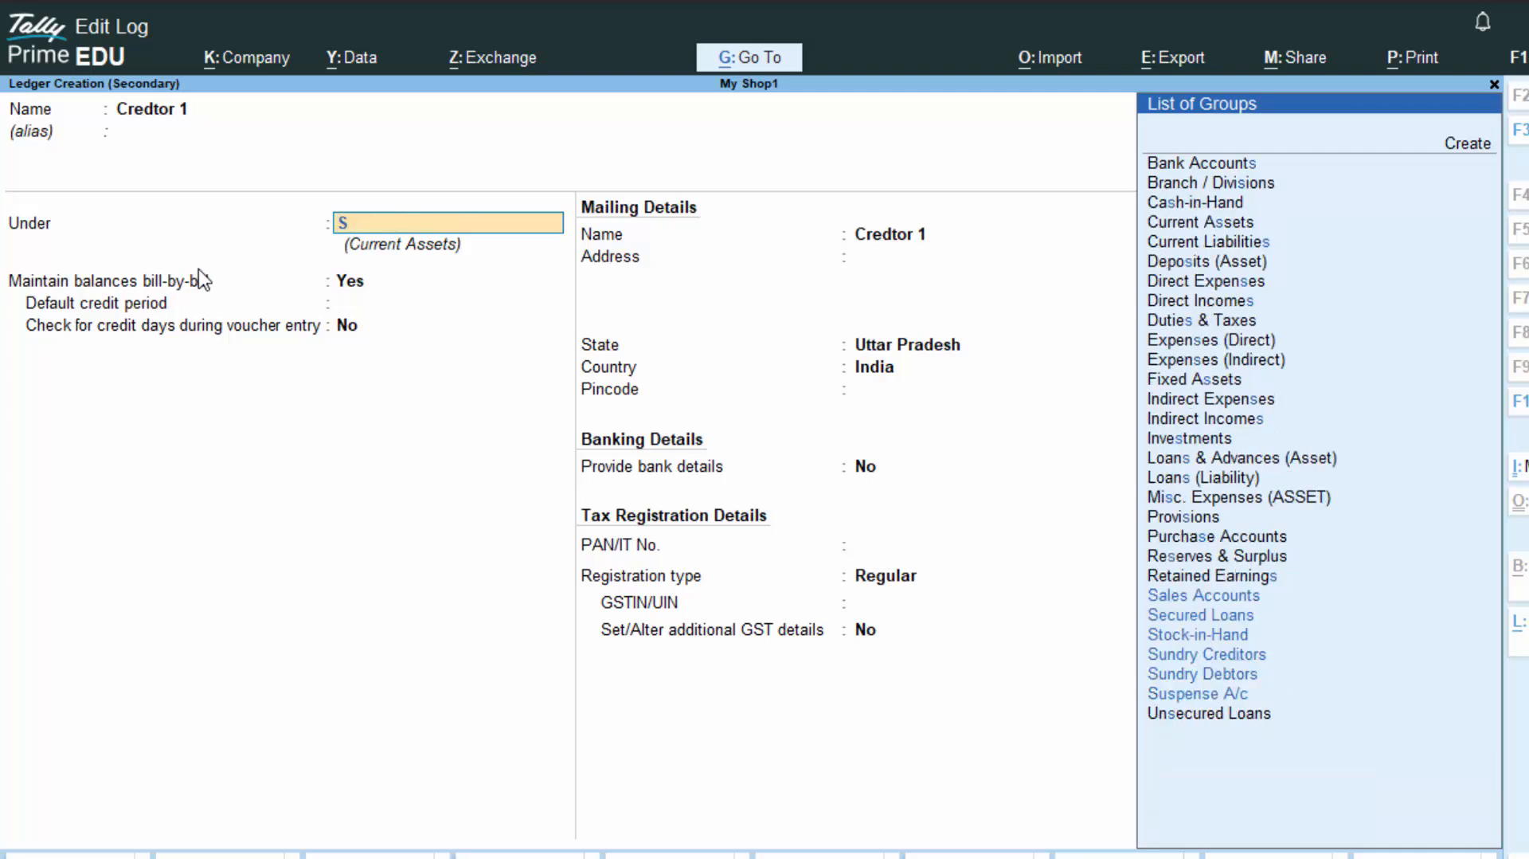
{"action": "key", "text": "Down"}
{"action": "key", "text": "Down"}
{"action": "key", "text": "Down"}
{"action": "key", "text": "Down"}
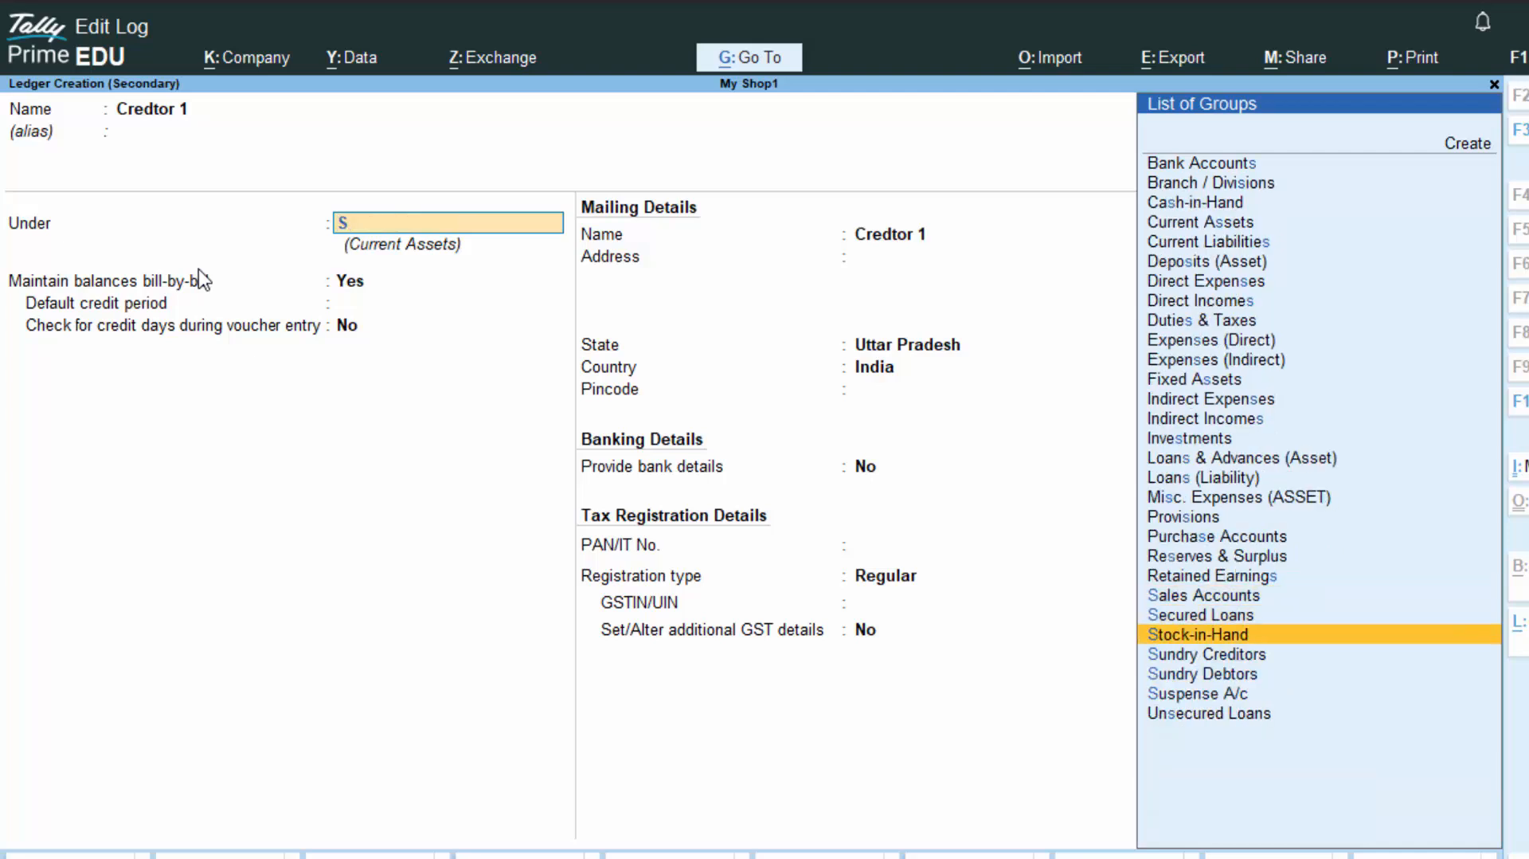
{"action": "key", "text": "Return"}
Step: Save the Credtor 1 ledger with its default bill-by-bill, mailing, banking and tax details, and return to the purchase voucher
{"action": "key", "text": "Return"}
{"action": "key", "text": "Return"}
{"action": "key", "text": "Return"}
{"action": "key", "text": "Return"}
{"action": "key", "text": "Return"}
{"action": "key", "text": "Return"}
{"action": "key", "text": "Return"}
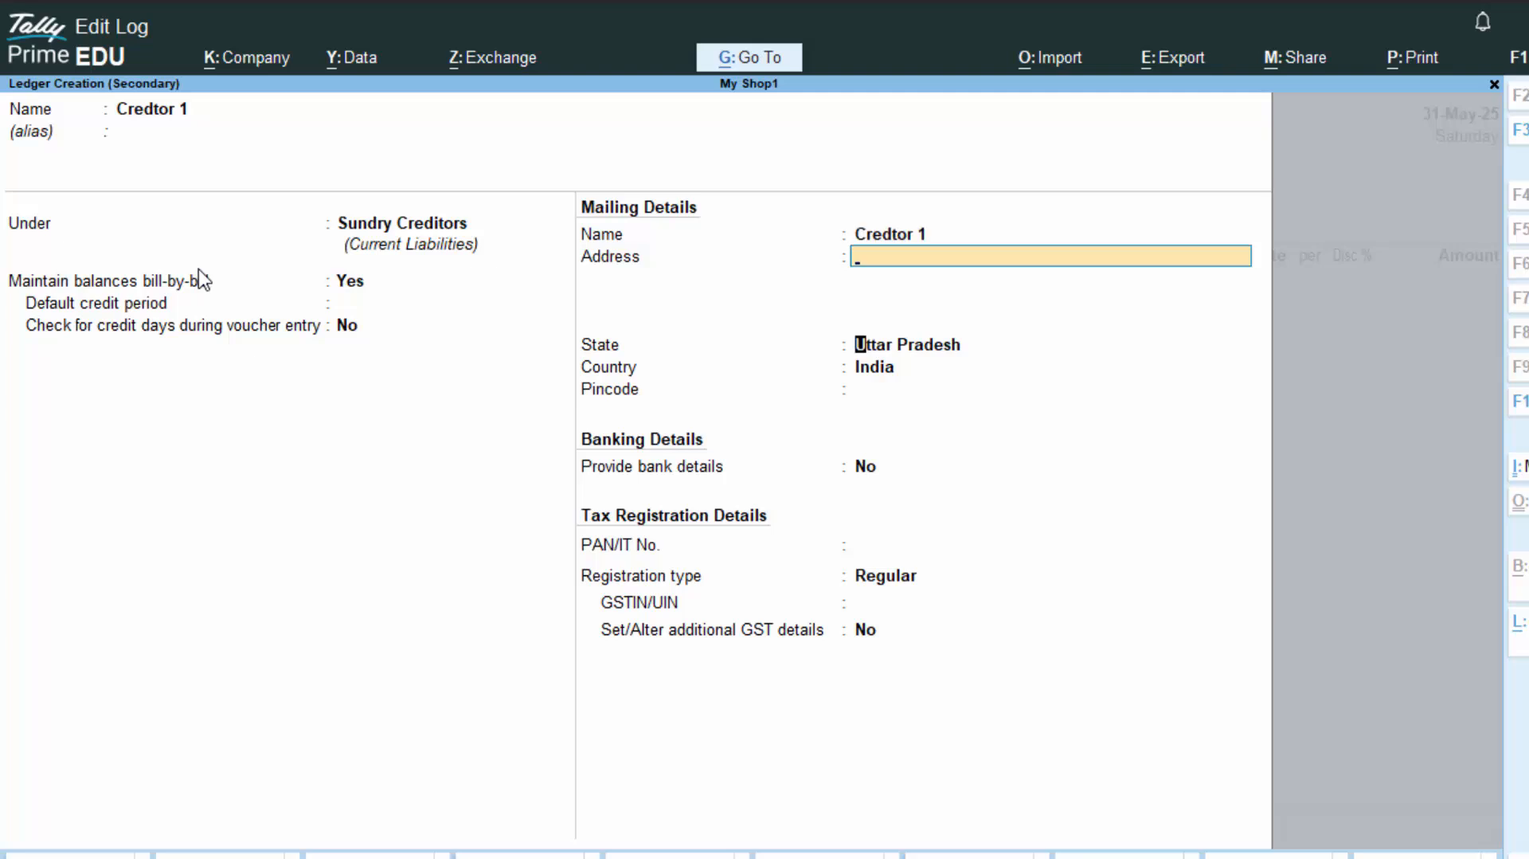
{"action": "key", "text": "Return"}
{"action": "key", "text": "Return"}
{"action": "key", "text": "Return"}
{"action": "key", "text": "Return"}
{"action": "key", "text": "Return"}
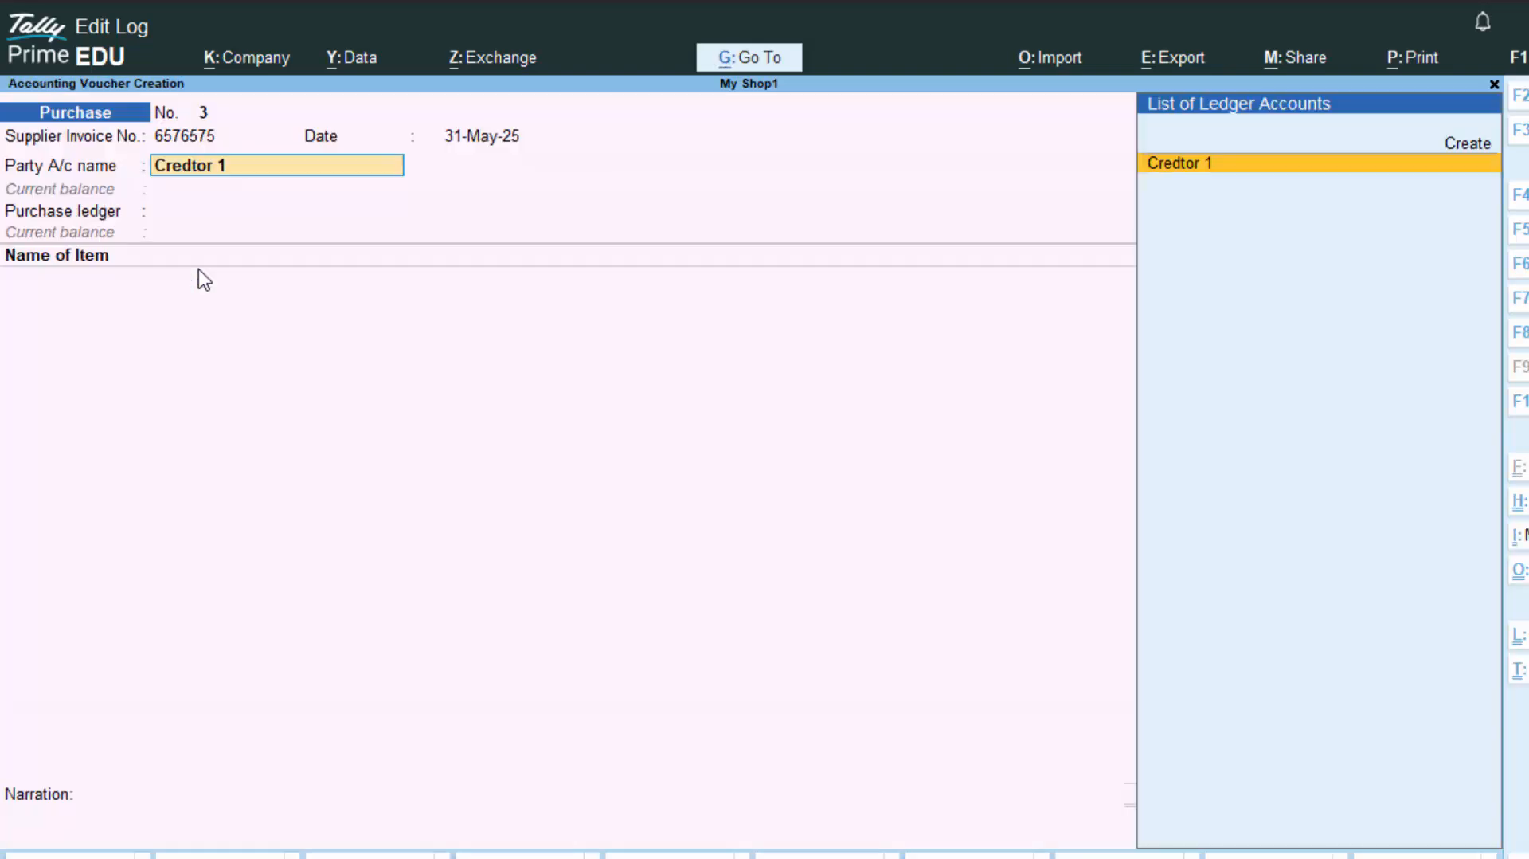
Step: Use Credtor 1 as the purchase voucher's party account and leave its receipt details blank
{"action": "key", "text": "Return"}
{"action": "key", "text": "Return"}
{"action": "key", "text": "Return"}
{"action": "key", "text": "Return"}
{"action": "key", "text": "Return"}
{"action": "key", "text": "Return"}
{"action": "key", "text": "Return"}
{"action": "key", "text": "Return"}
{"action": "key", "text": "Return"}
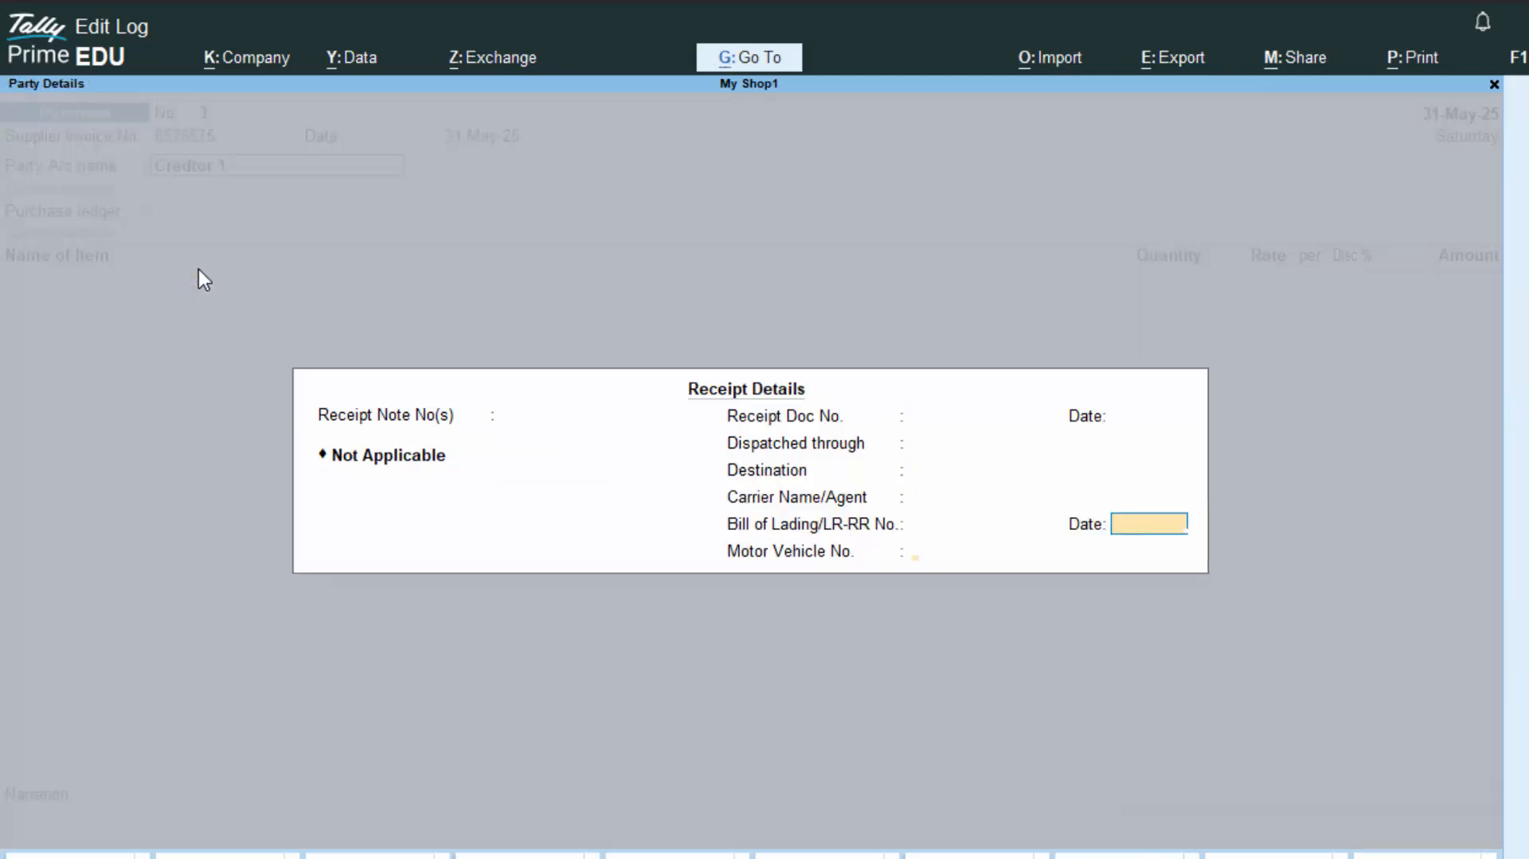
{"action": "key", "text": "Return"}
{"action": "key", "text": "Return"}
Step: Accept the party details with Uttar Pradesh as place of supply, and use Purchase A/c as the purchase ledger
{"action": "key", "text": "Return"}
{"action": "key", "text": "Return"}
{"action": "key", "text": "Return"}
{"action": "key", "text": "Return"}
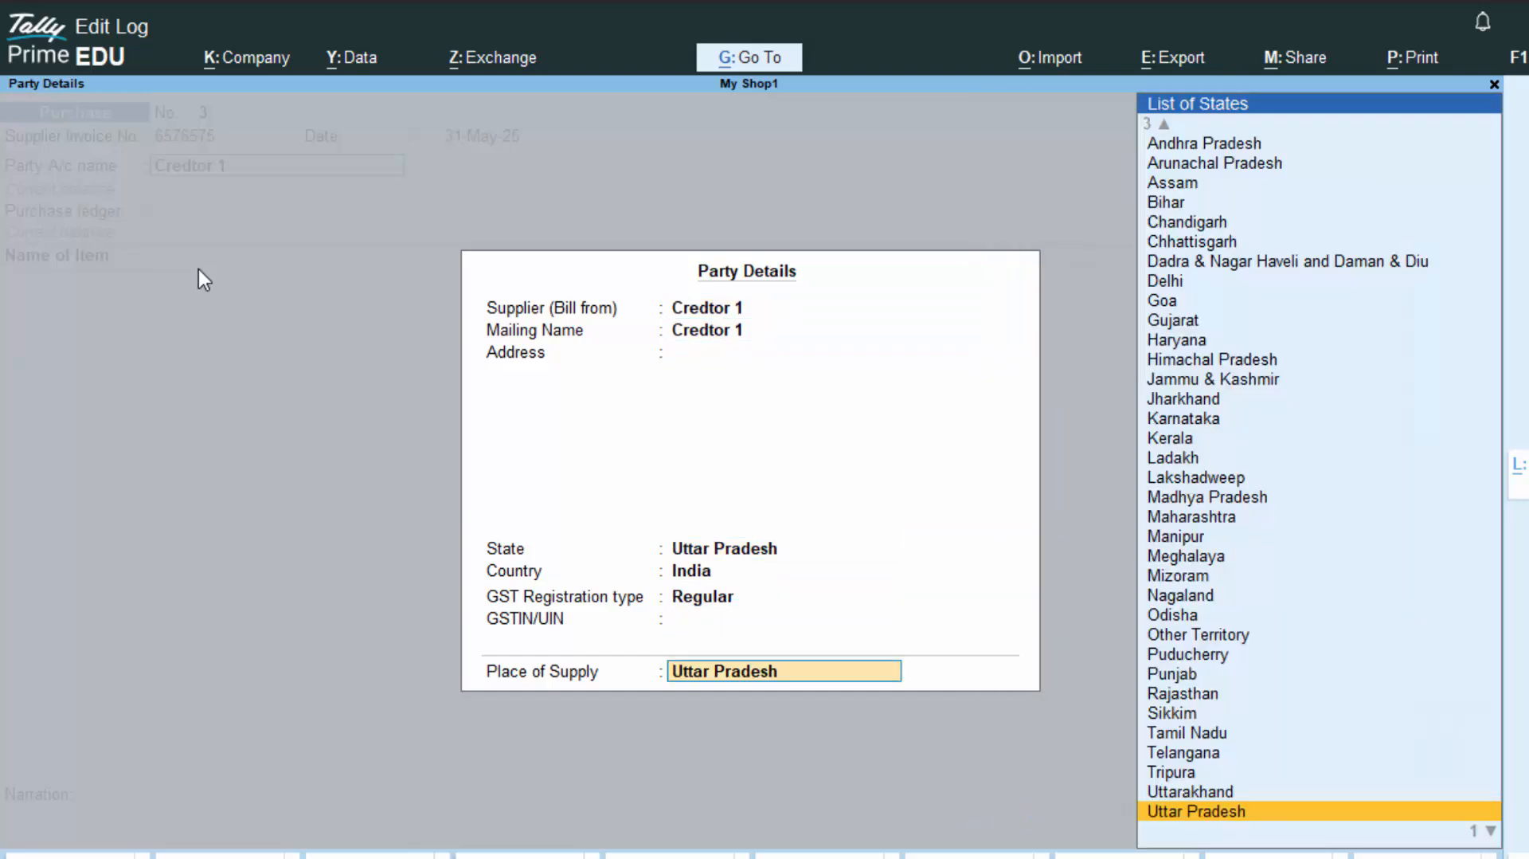
{"action": "key", "text": "Return"}
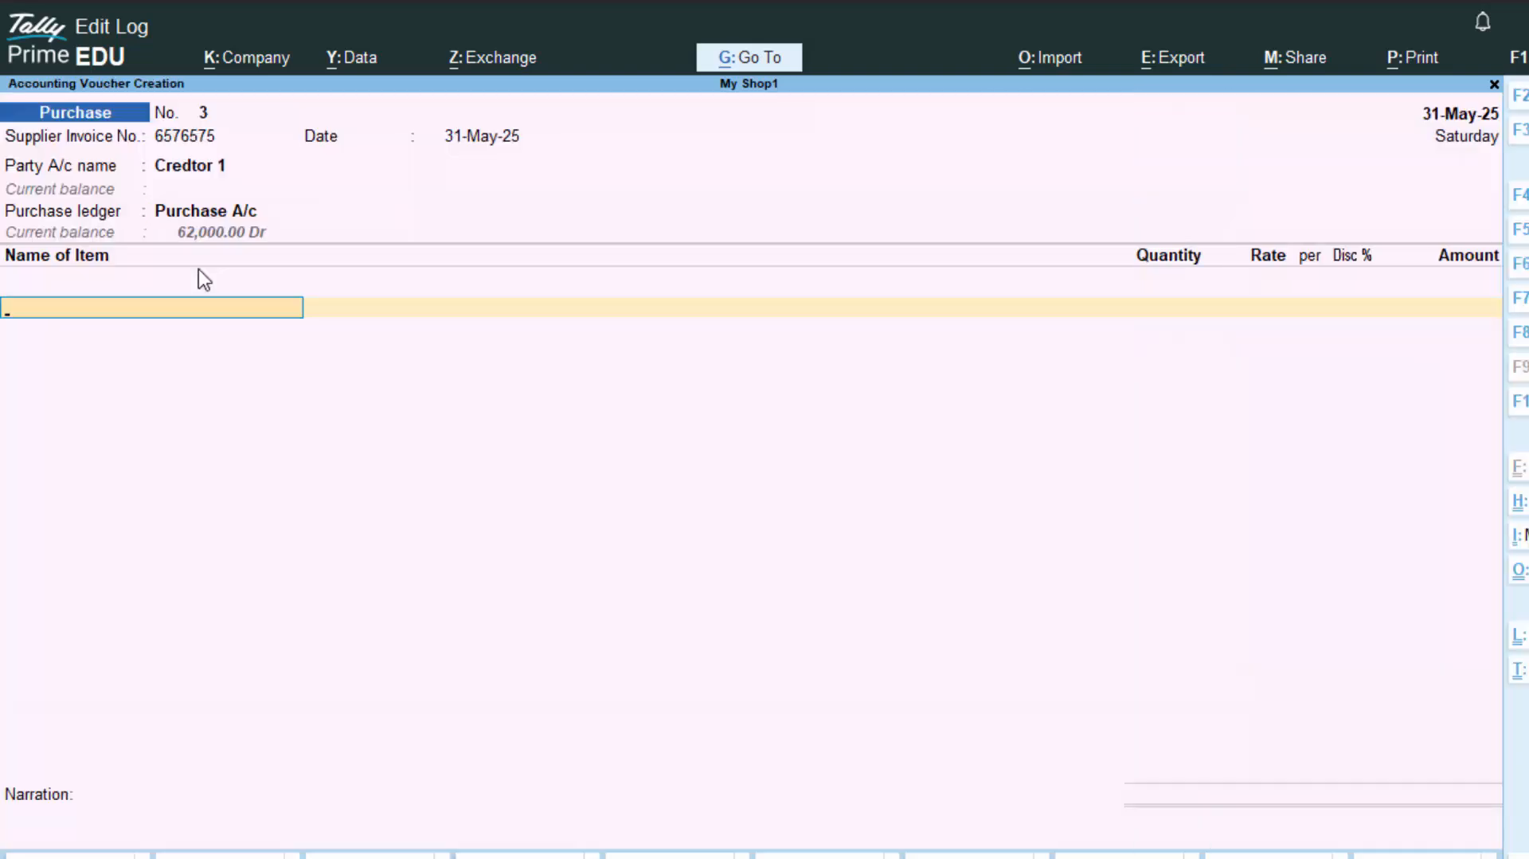
Step: Add the Keyboard item with tracking number Not Applicable, godown Bhikhampur Road, quantity 77 nos and rate 120.00
{"action": "type", "text": "K"}
{"action": "key", "text": "Return"}
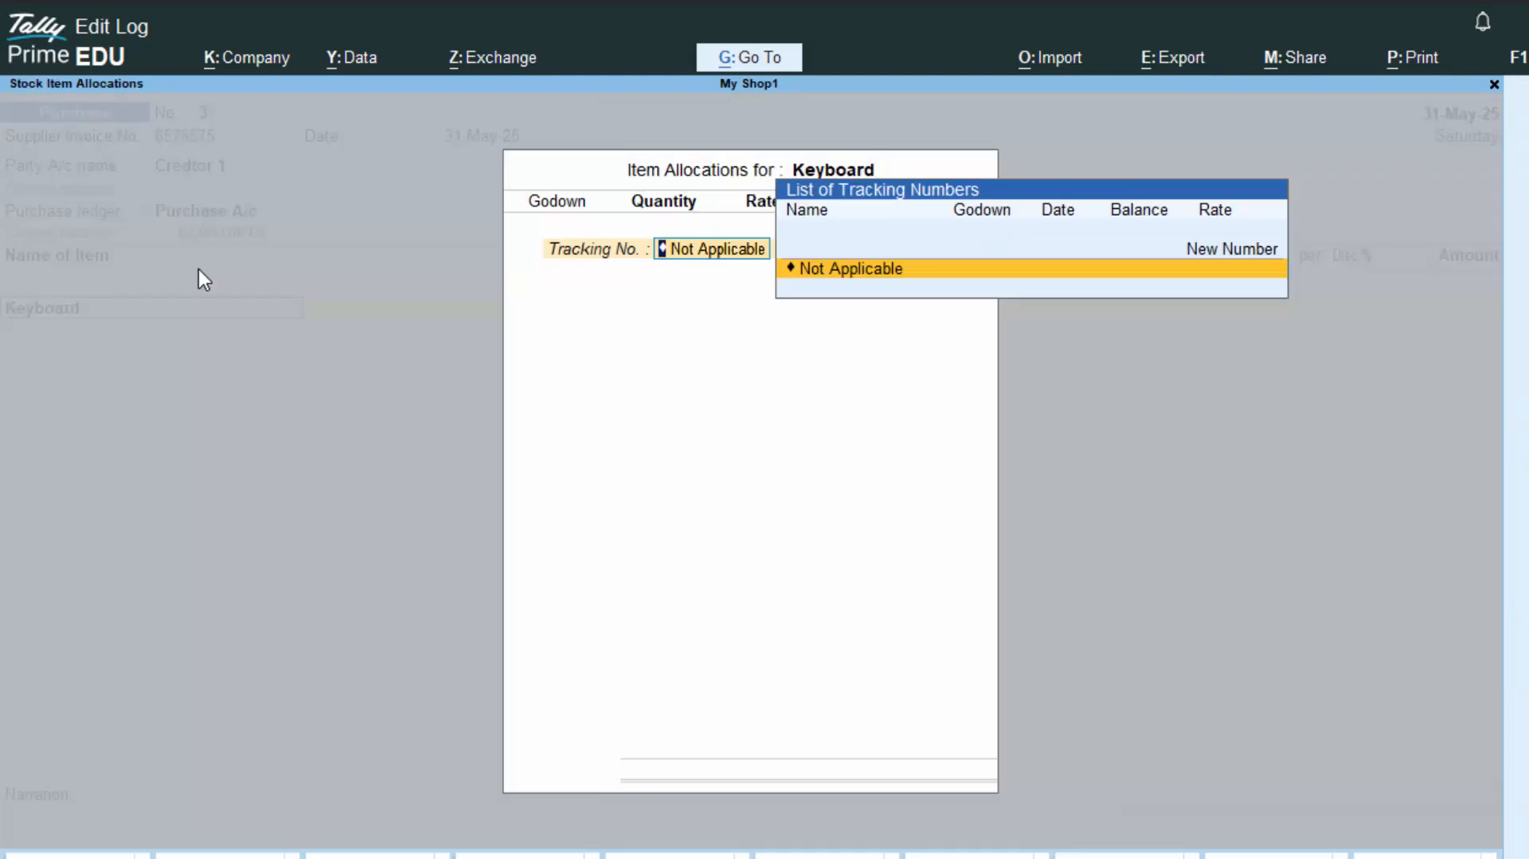
{"action": "key", "text": "Return"}
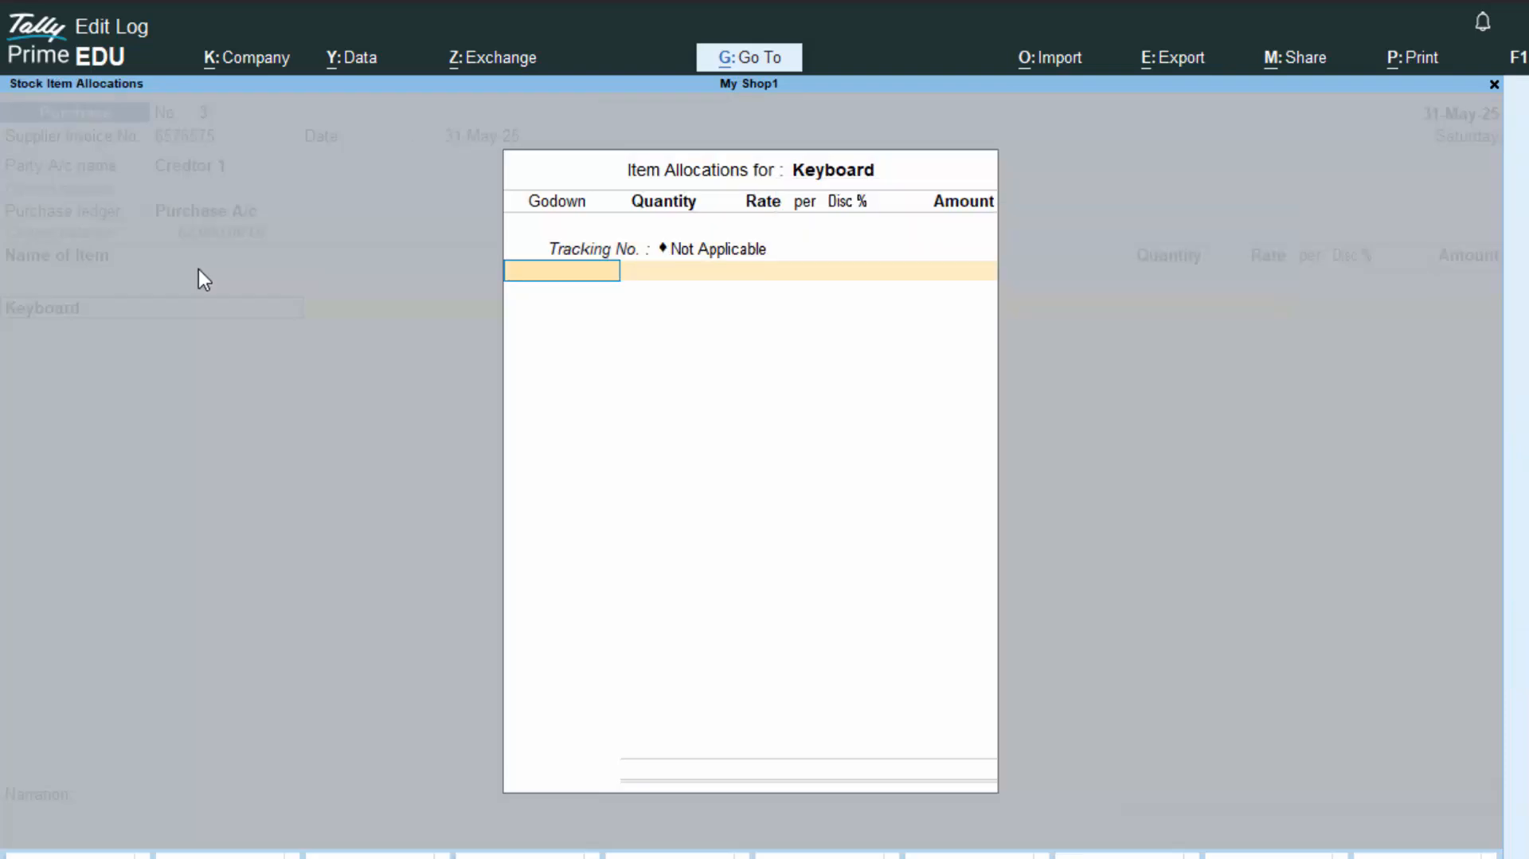
{"action": "key", "text": "Return"}
{"action": "type", "text": "77"}
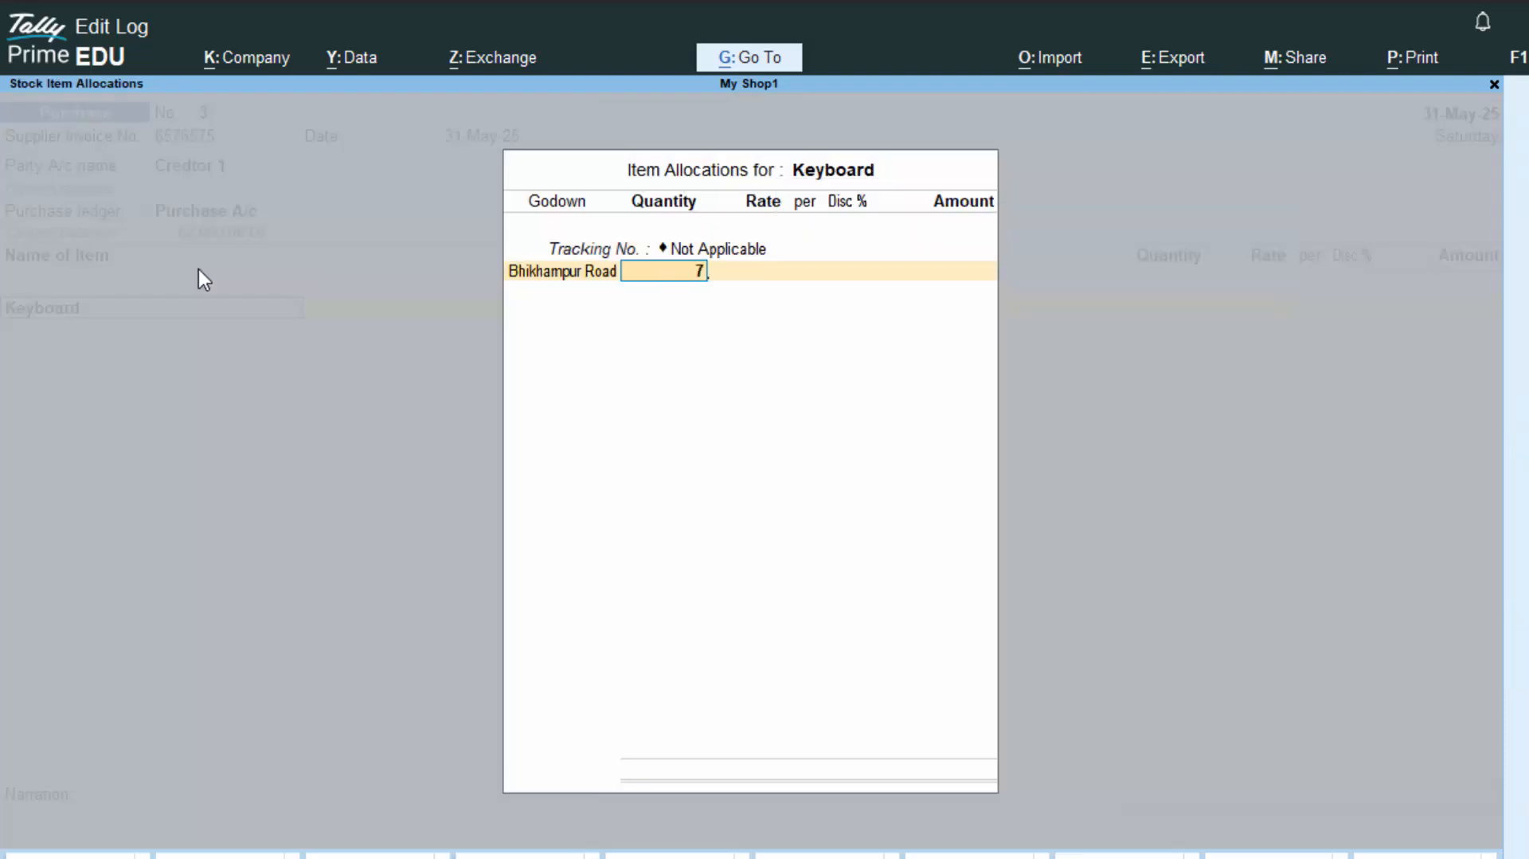
{"action": "key", "text": "Return"}
{"action": "key", "text": "Return"}
{"action": "key", "text": "Return"}
{"action": "key", "text": "Return"}
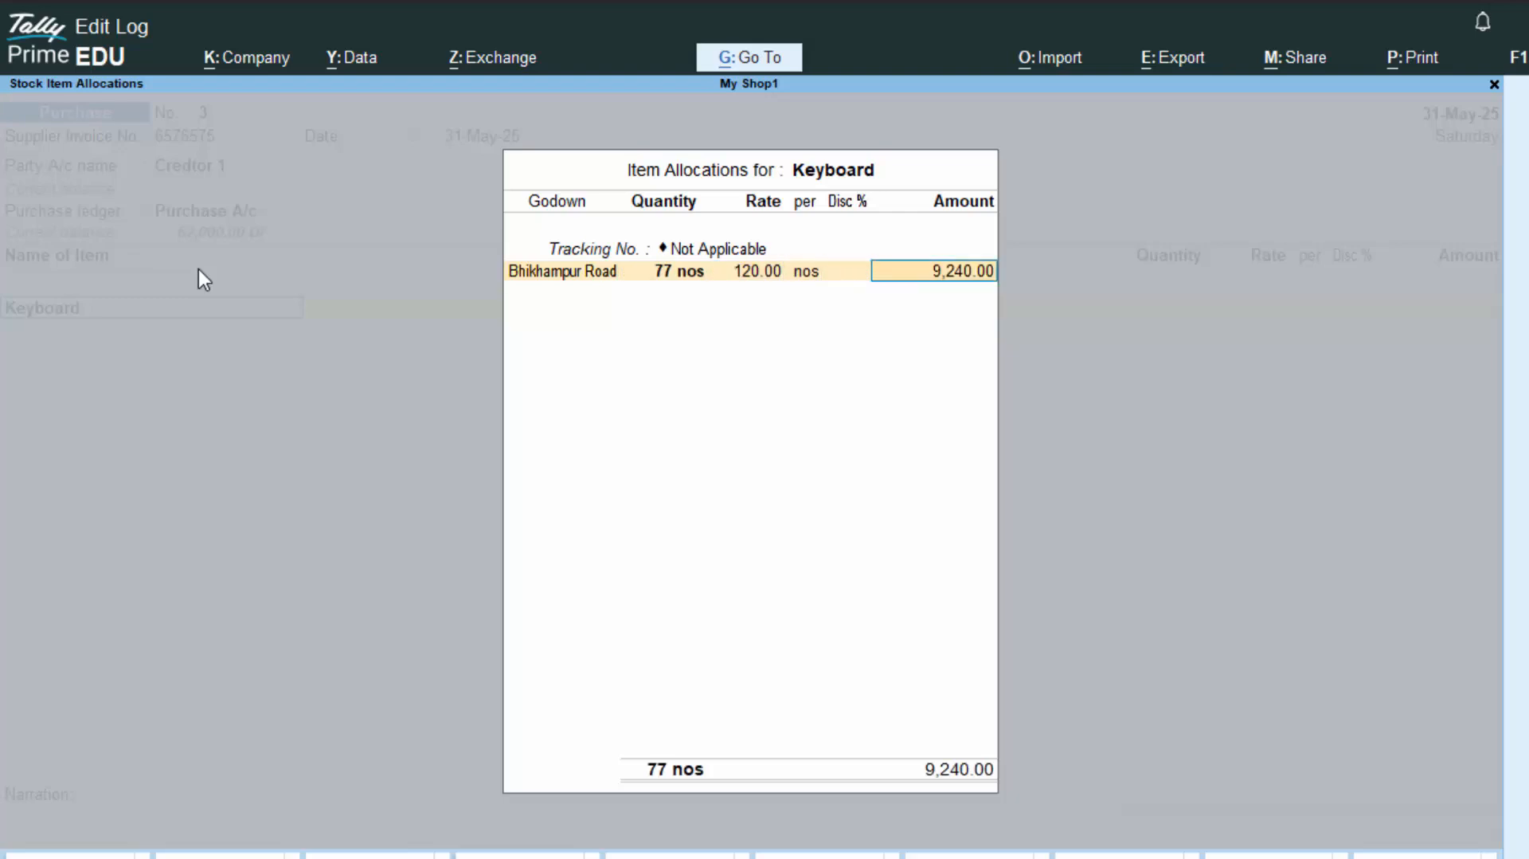
{"action": "key", "text": "Return"}
{"action": "key", "text": "Return"}
{"action": "key", "text": "Return"}
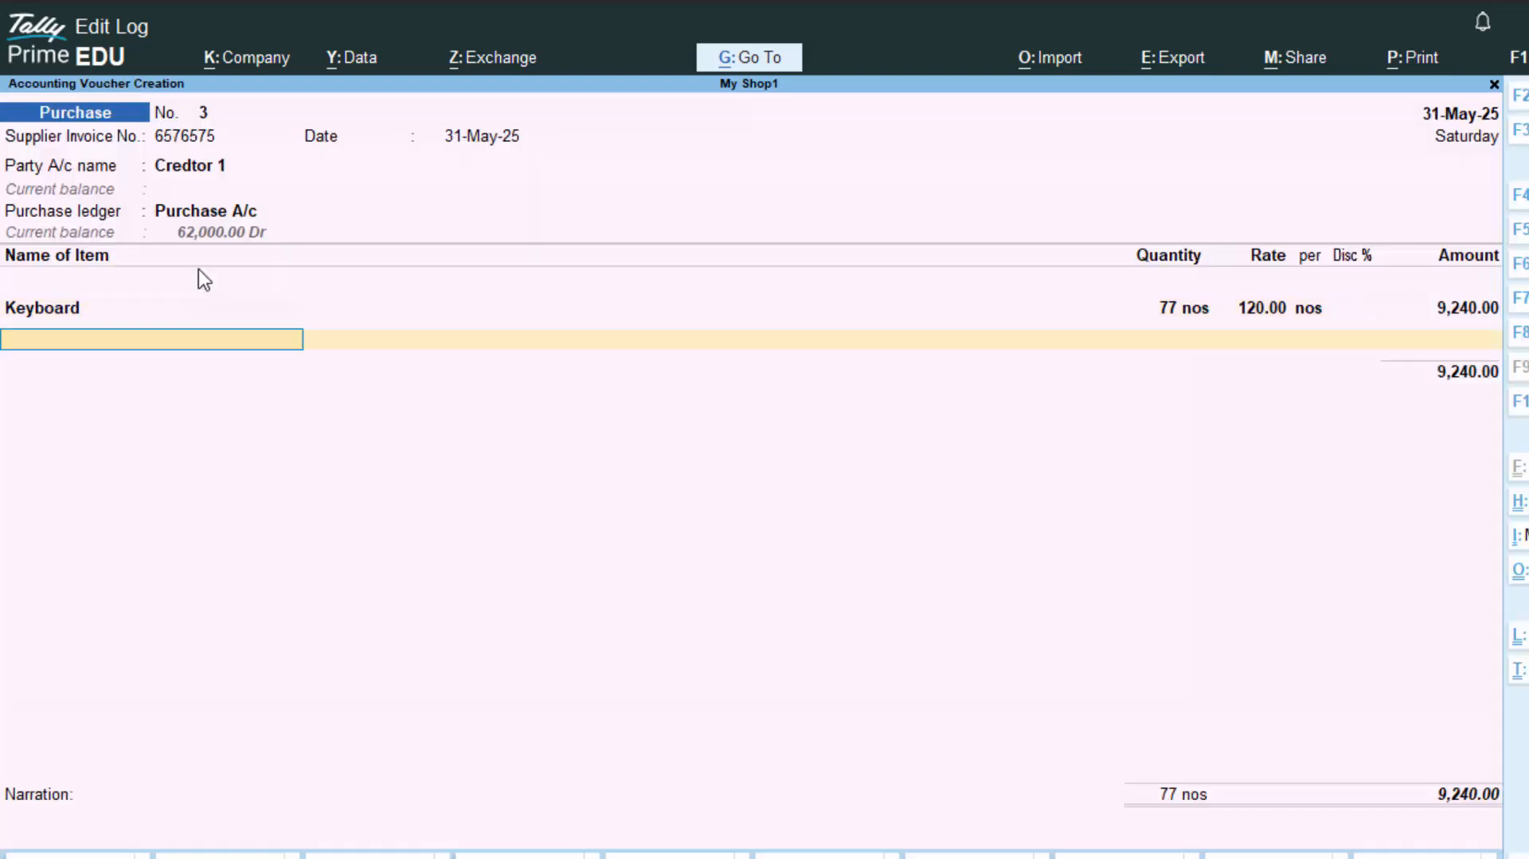
Step: Add the Cgst and Sgst tax ledgers below the Keyboard item in the purchase voucher
{"action": "key", "text": "Return"}
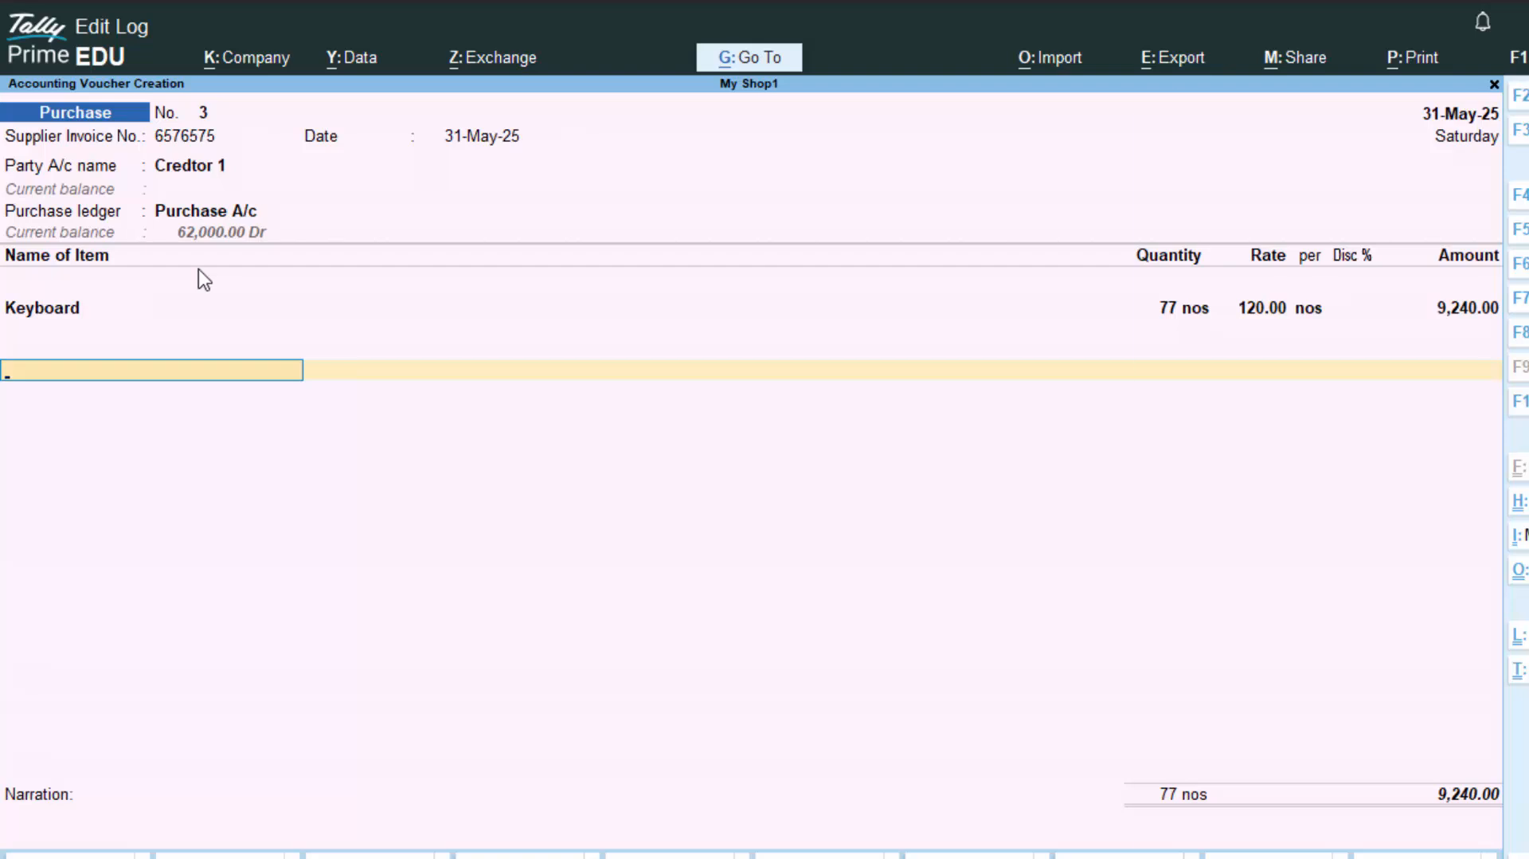
{"action": "type", "text": "C"}
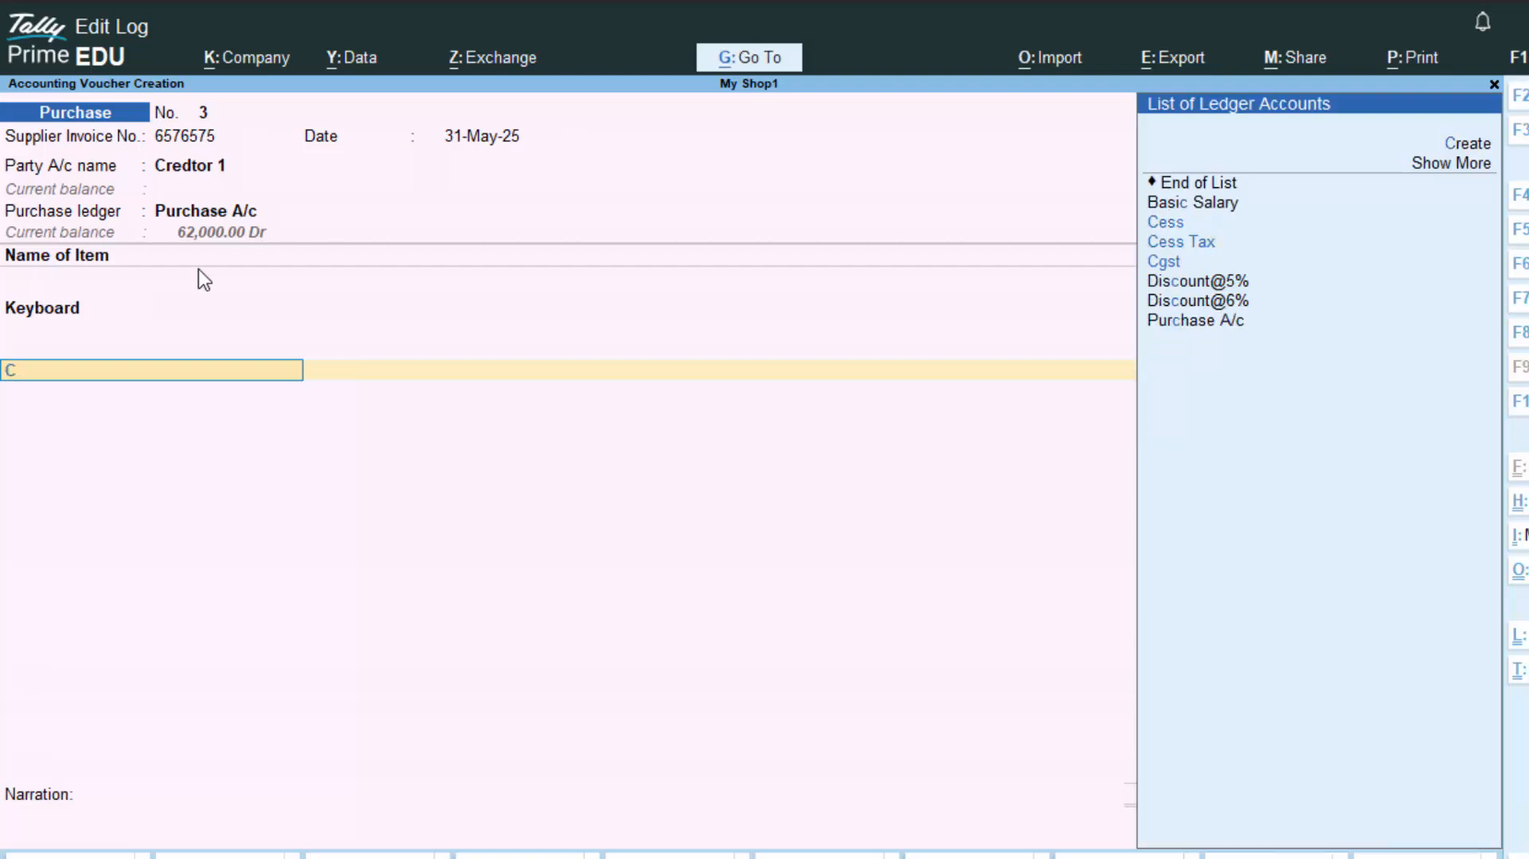
{"action": "key", "text": "Down"}
{"action": "key", "text": "Down"}
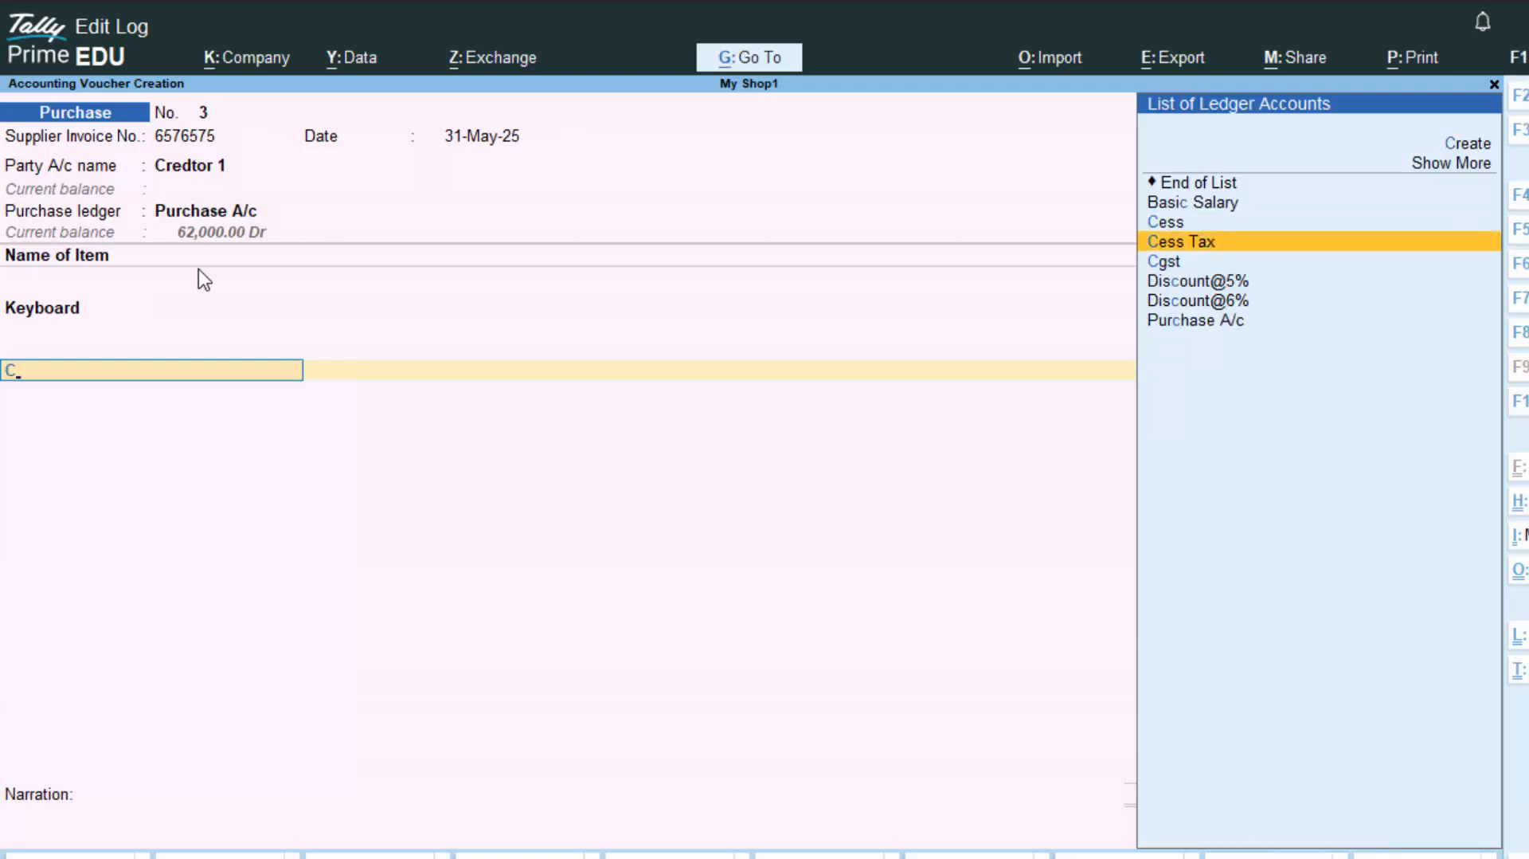
{"action": "key", "text": "Return"}
{"action": "key", "text": "Return"}
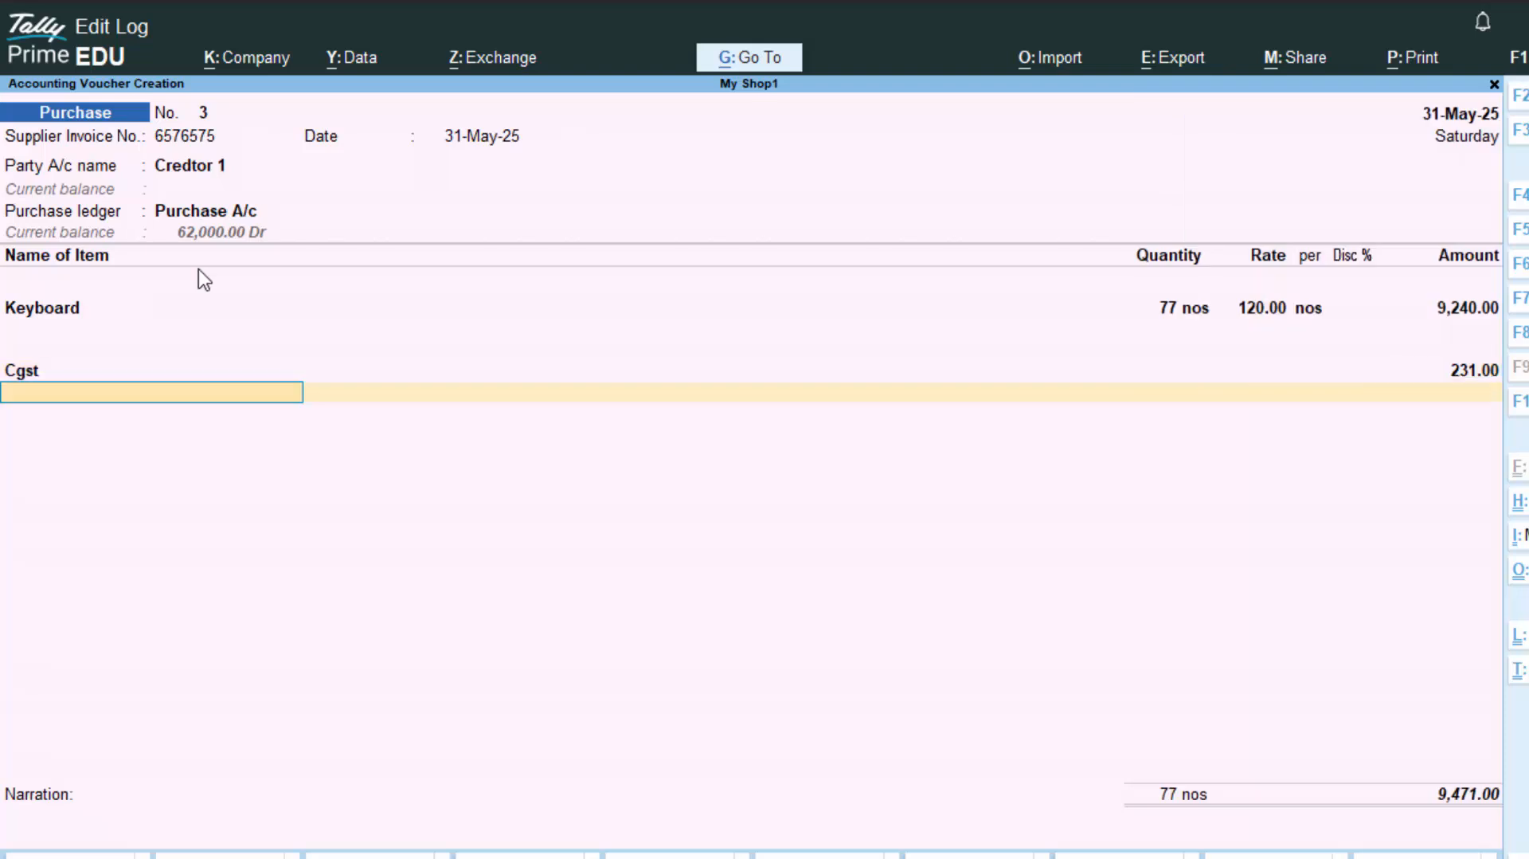
{"action": "type", "text": "S"}
{"action": "key", "text": "Return"}
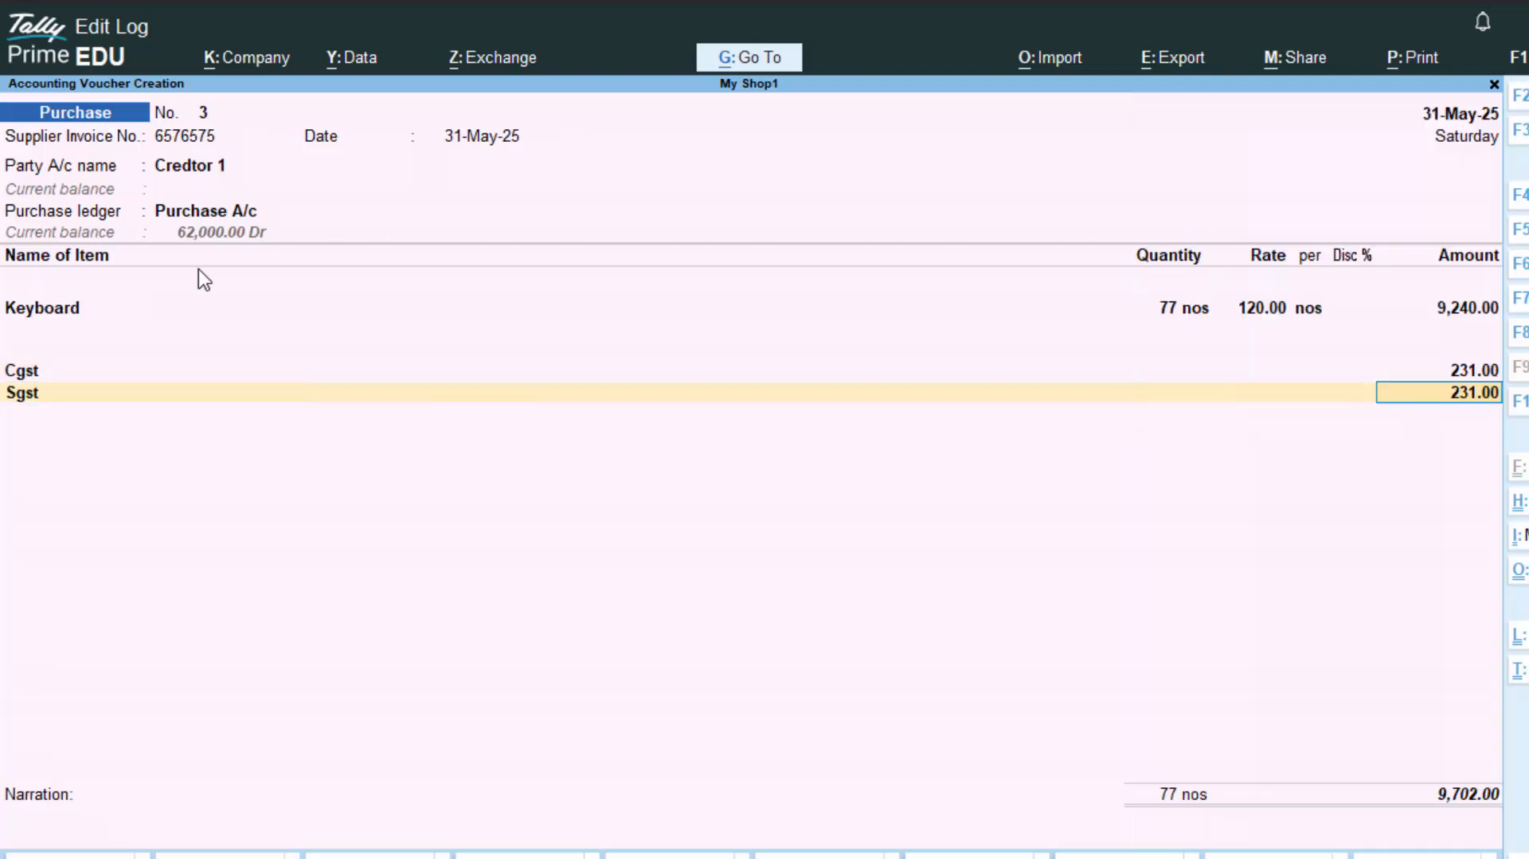
Step: Allocate the bill-wise amount to New Ref 6576575 and save the purchase voucher
{"action": "key", "text": "Return"}
{"action": "key", "text": "Return"}
{"action": "key", "text": "Return"}
{"action": "key", "text": "Return"}
{"action": "key", "text": "Return"}
{"action": "key", "text": "Return"}
{"action": "key", "text": "Return"}
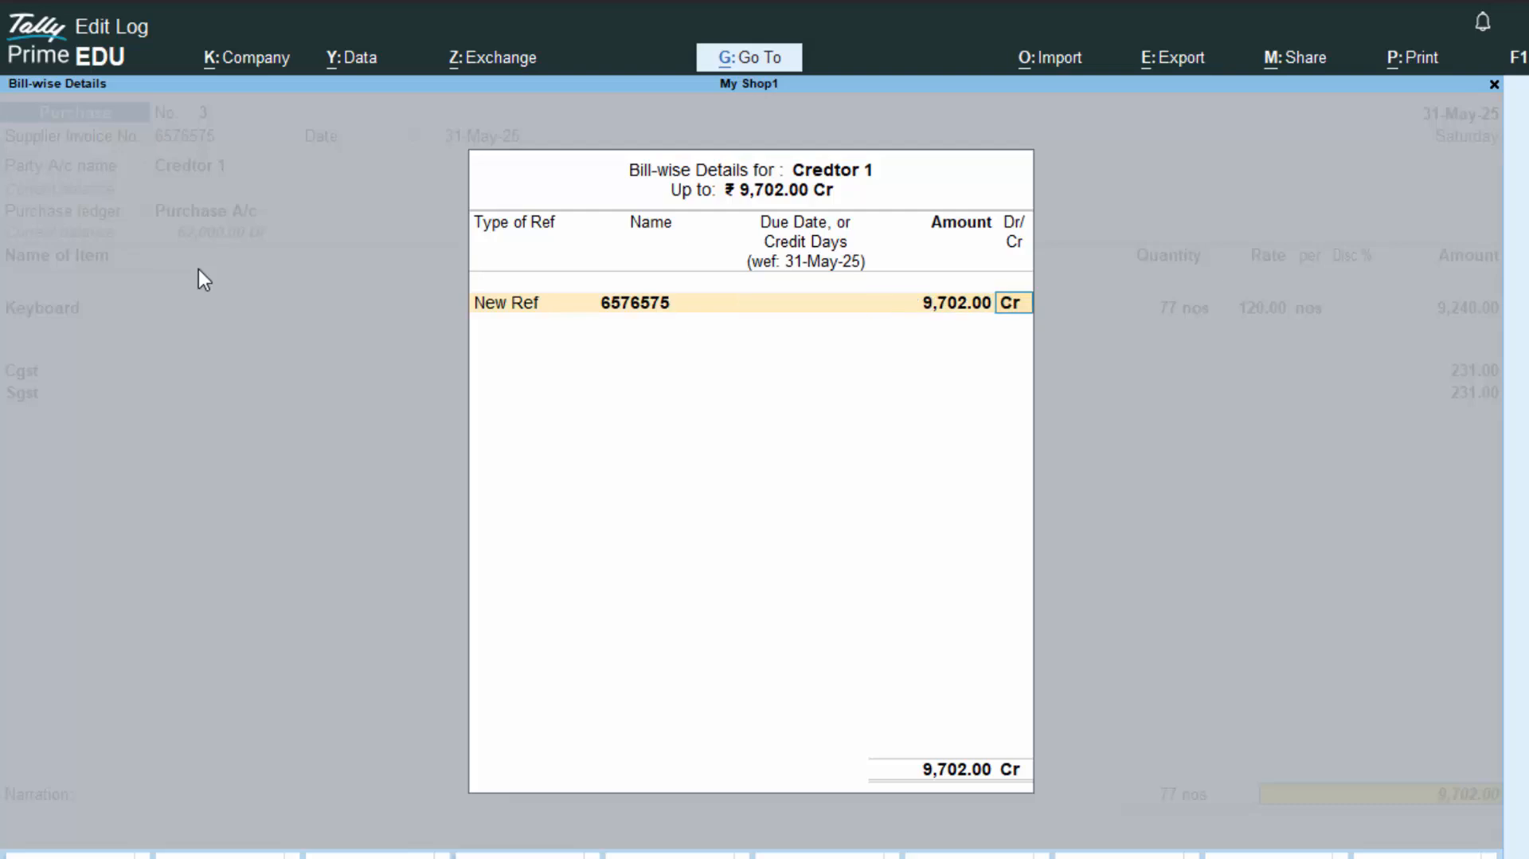
{"action": "key", "text": "Return"}
{"action": "key", "text": "Return"}
{"action": "key", "text": "Return"}
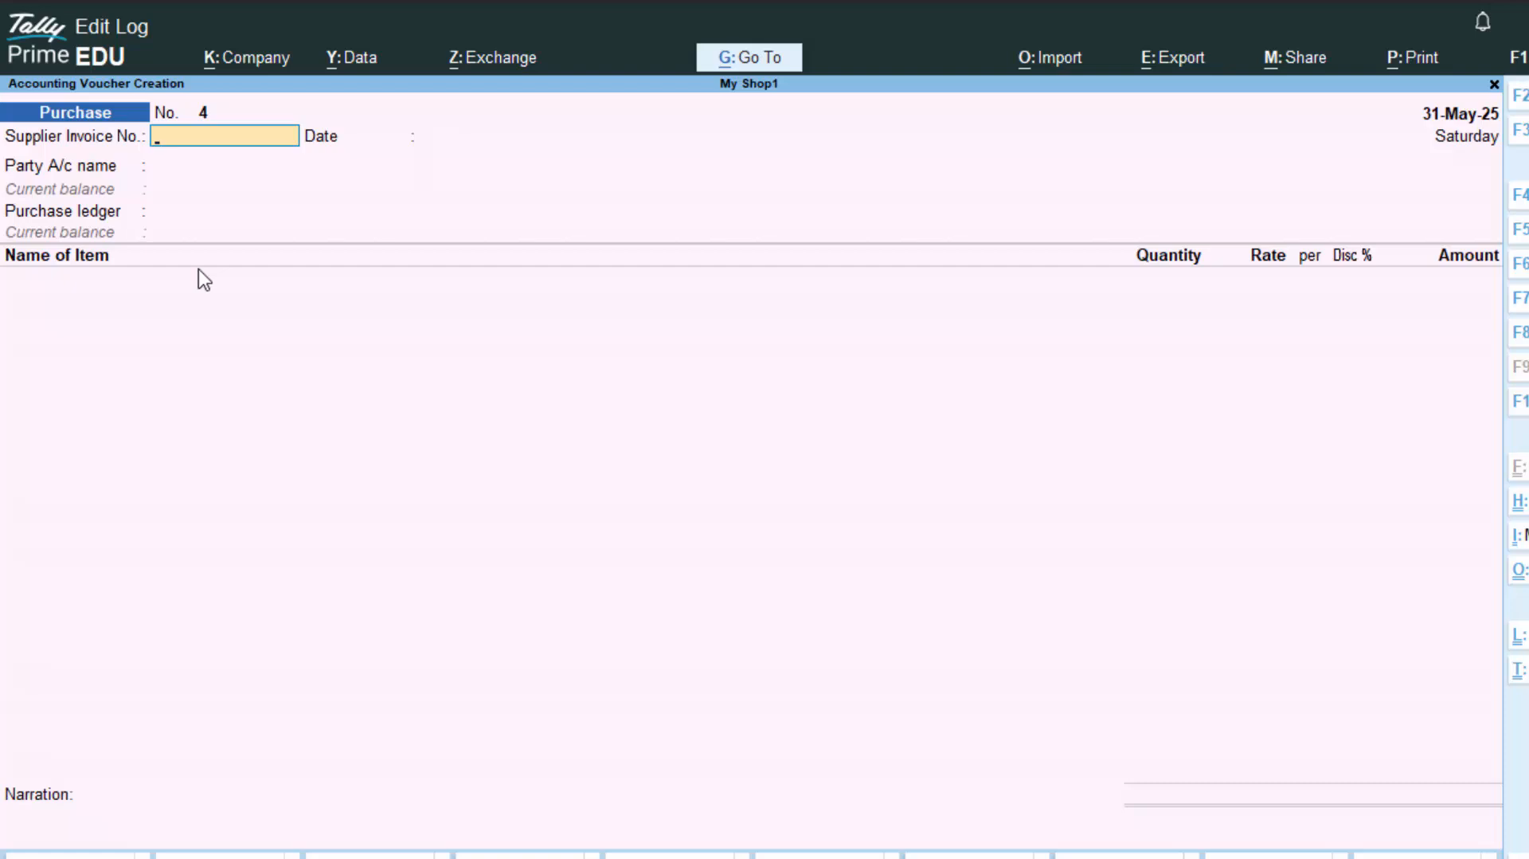
Step: Switch to a sales voucher and start a new party ledger named Creditor Debtor with no alias
{"action": "key", "text": "F8"}
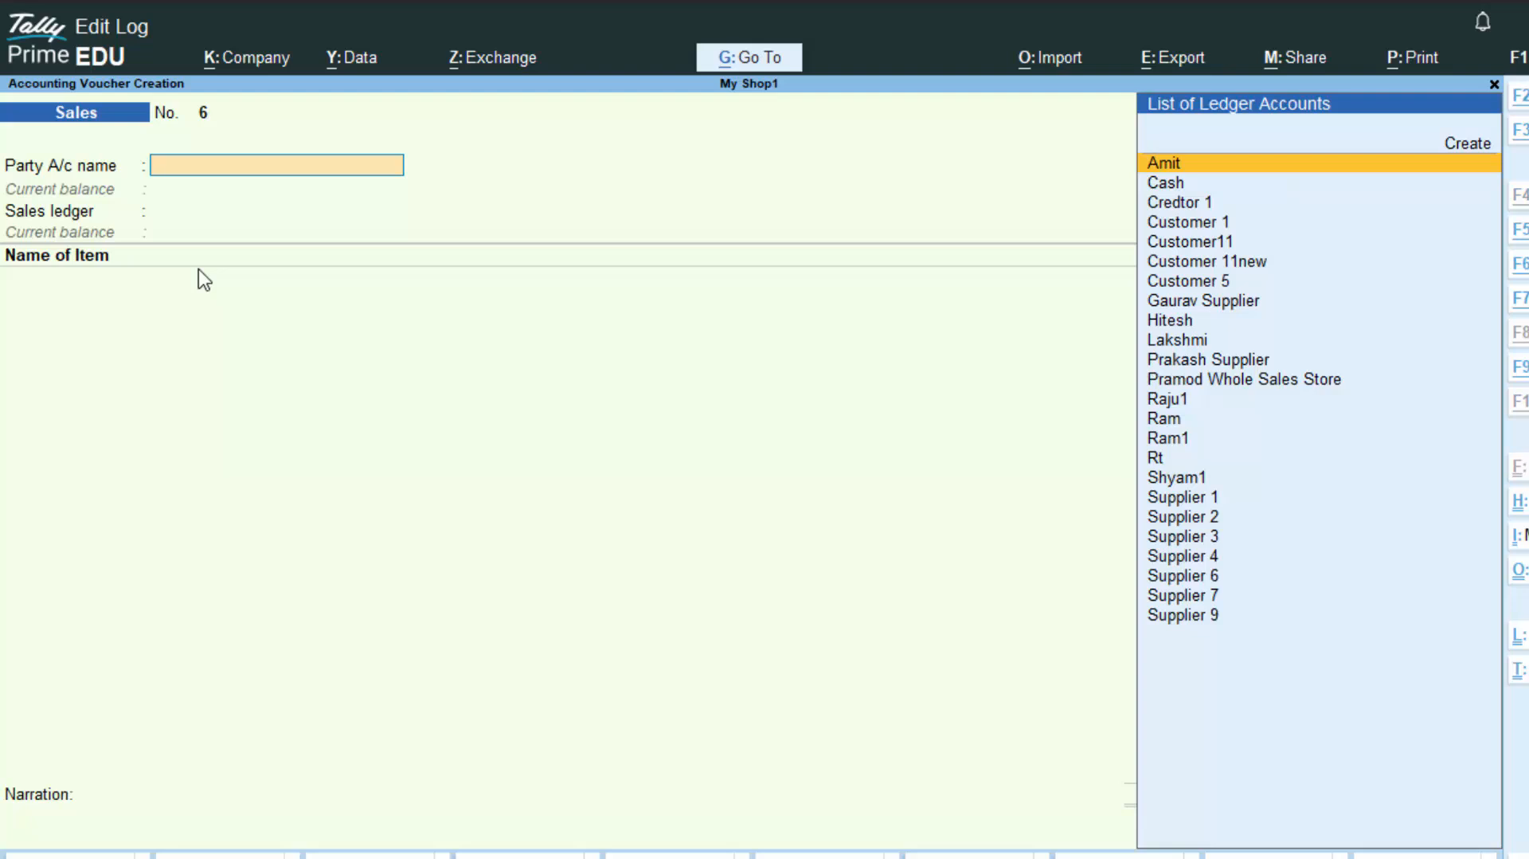
{"action": "key", "text": "alt+c"}
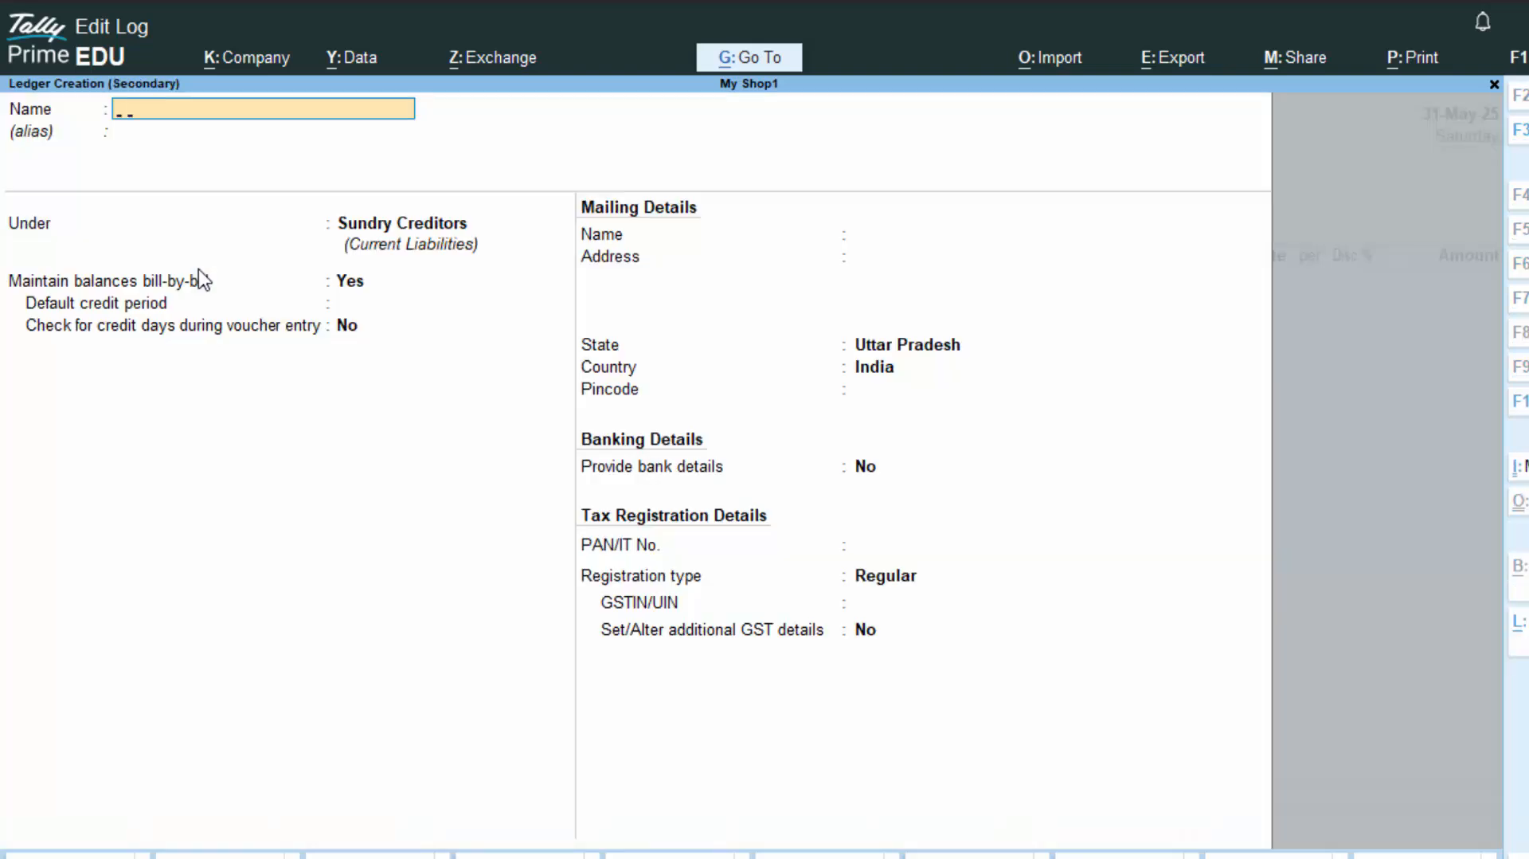
{"action": "type", "text": "Creditor"}
{"action": "type", "text": "ebto"}
{"action": "key", "text": "Return"}
{"action": "key", "text": "Return"}
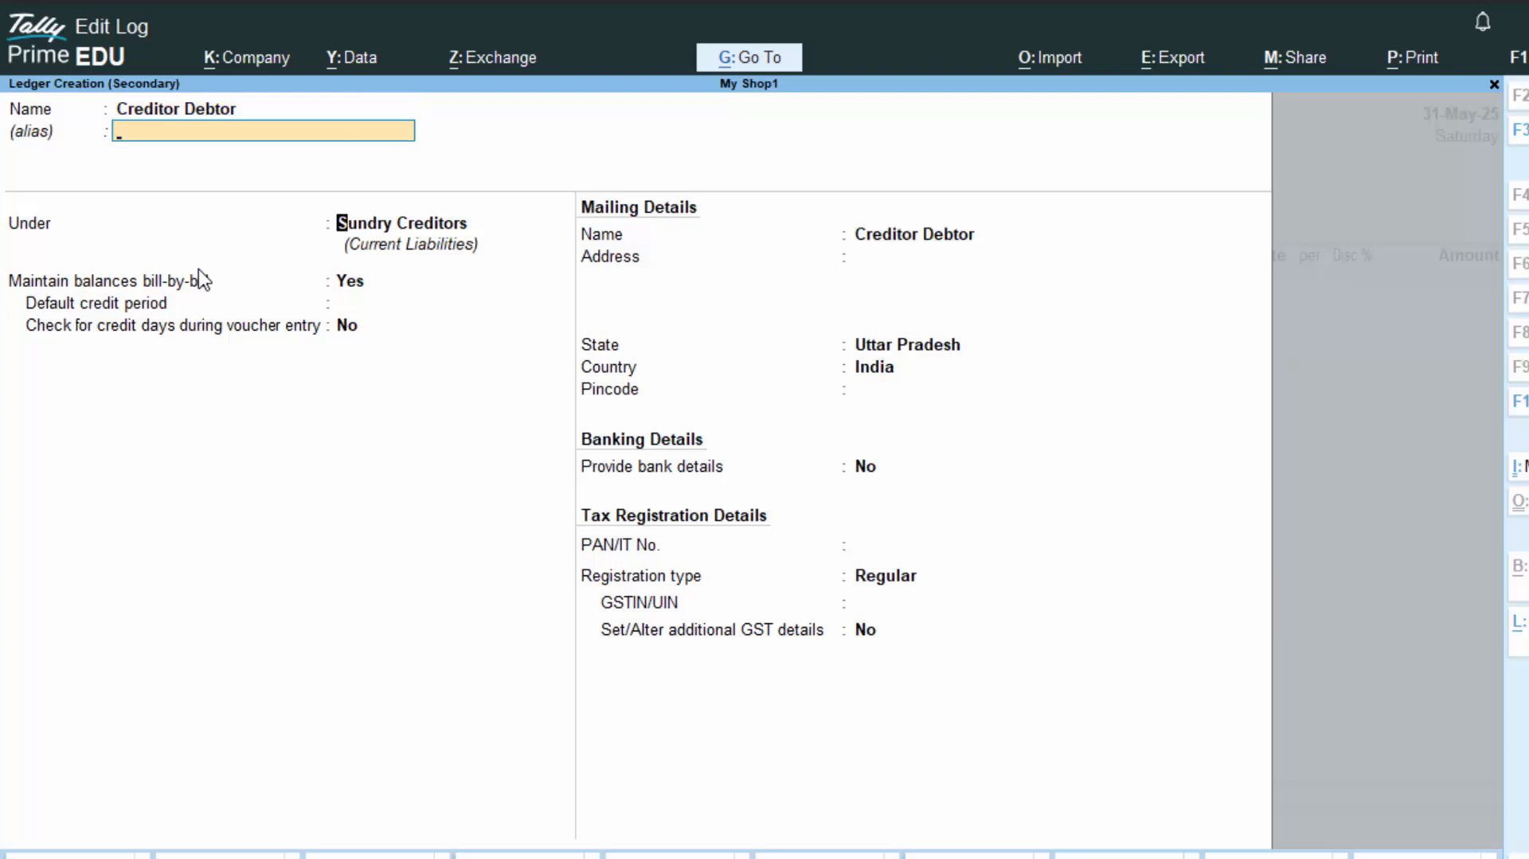
Step: Place the Creditor Debtor ledger under the Sundry Debtors group, keeping the bill-by-bill settings
{"action": "type", "text": "S"}
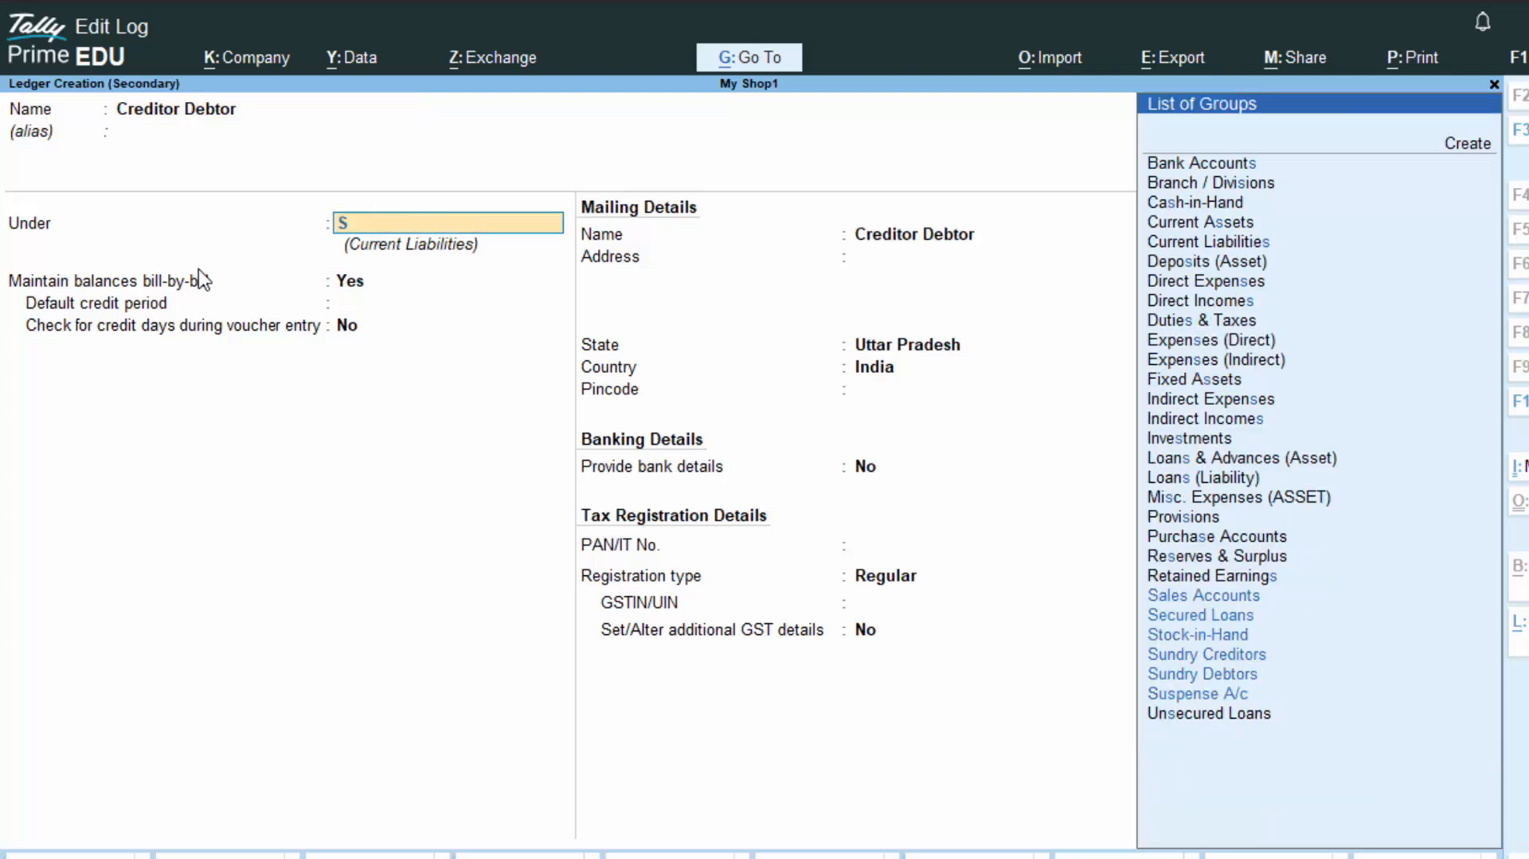
{"action": "key", "text": "Down"}
{"action": "key", "text": "Down"}
{"action": "key", "text": "Down"}
{"action": "key", "text": "Down"}
{"action": "key", "text": "Down"}
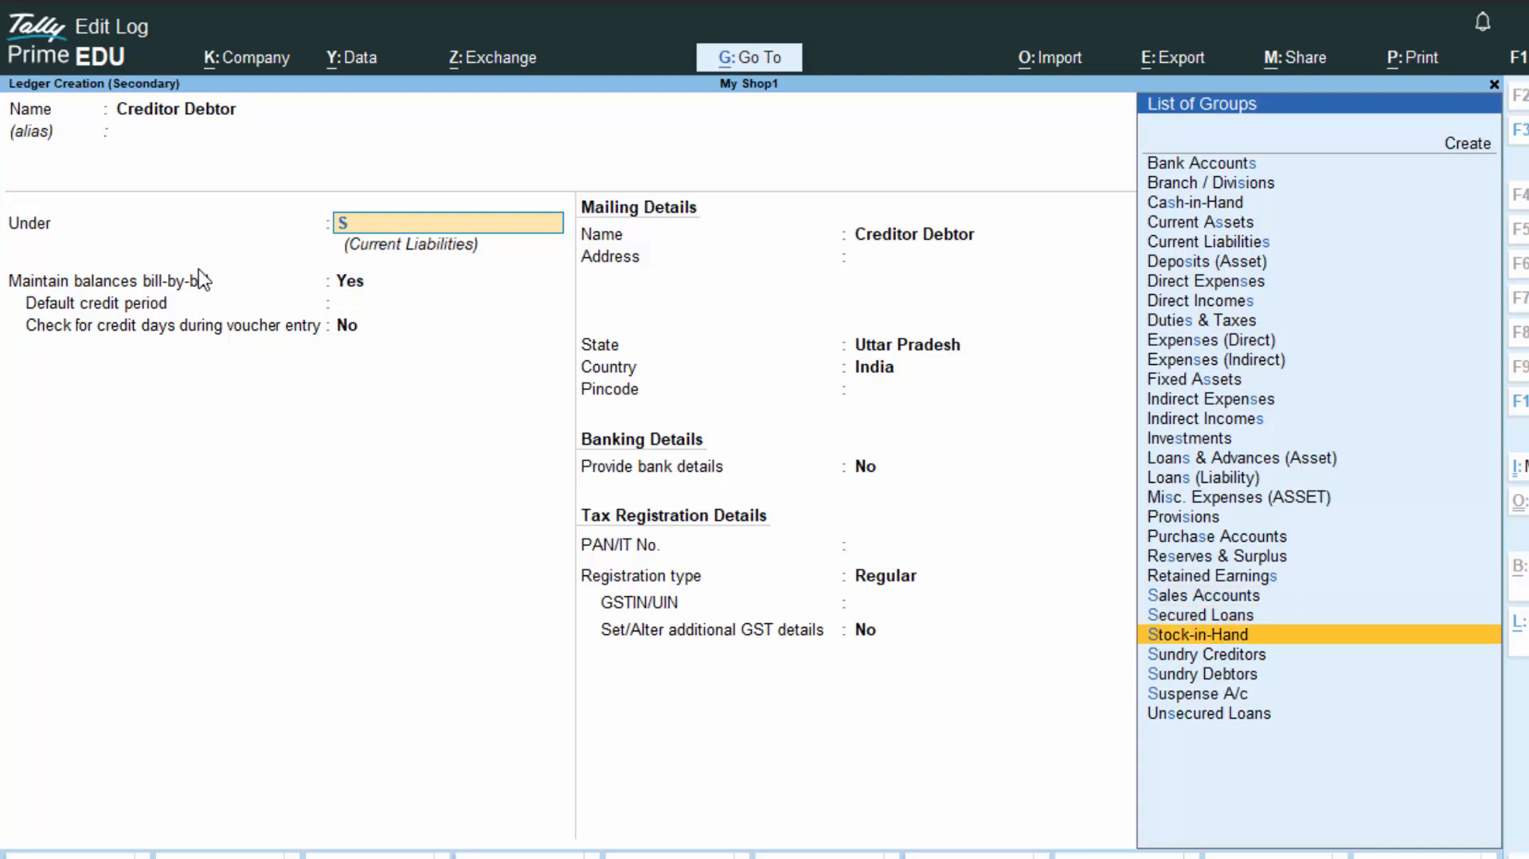
{"action": "key", "text": "Return"}
{"action": "key", "text": "Return"}
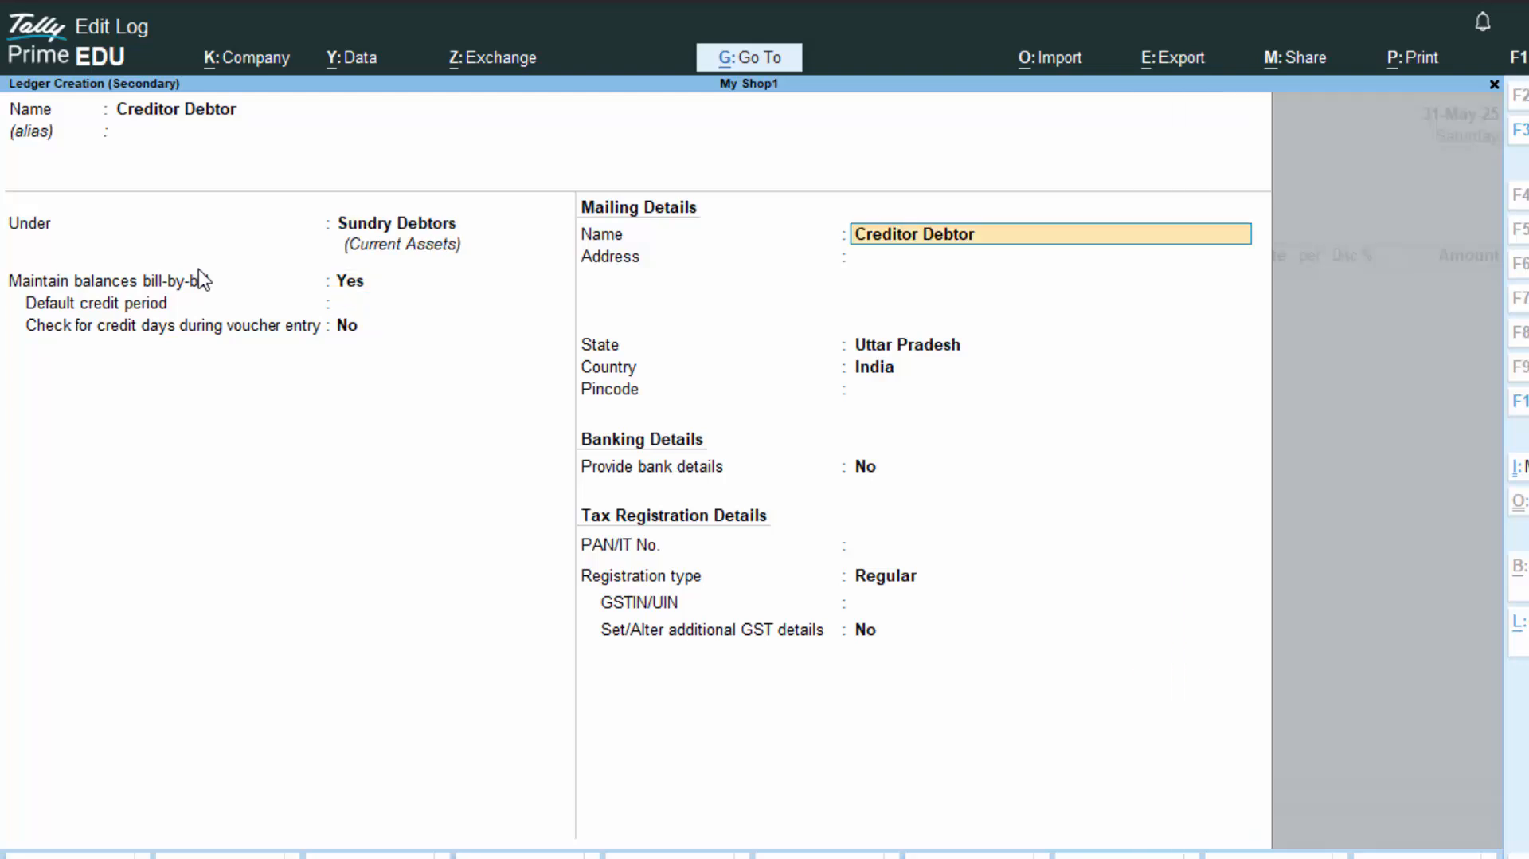
Step: Keep the default mailing, banking and tax registration details and save the Creditor Debtor ledger
{"action": "key", "text": "Return"}
{"action": "key", "text": "Return"}
{"action": "key", "text": "Return"}
{"action": "key", "text": "Return"}
{"action": "key", "text": "Return"}
{"action": "key", "text": "Return"}
{"action": "key", "text": "Return"}
{"action": "key", "text": "Return"}
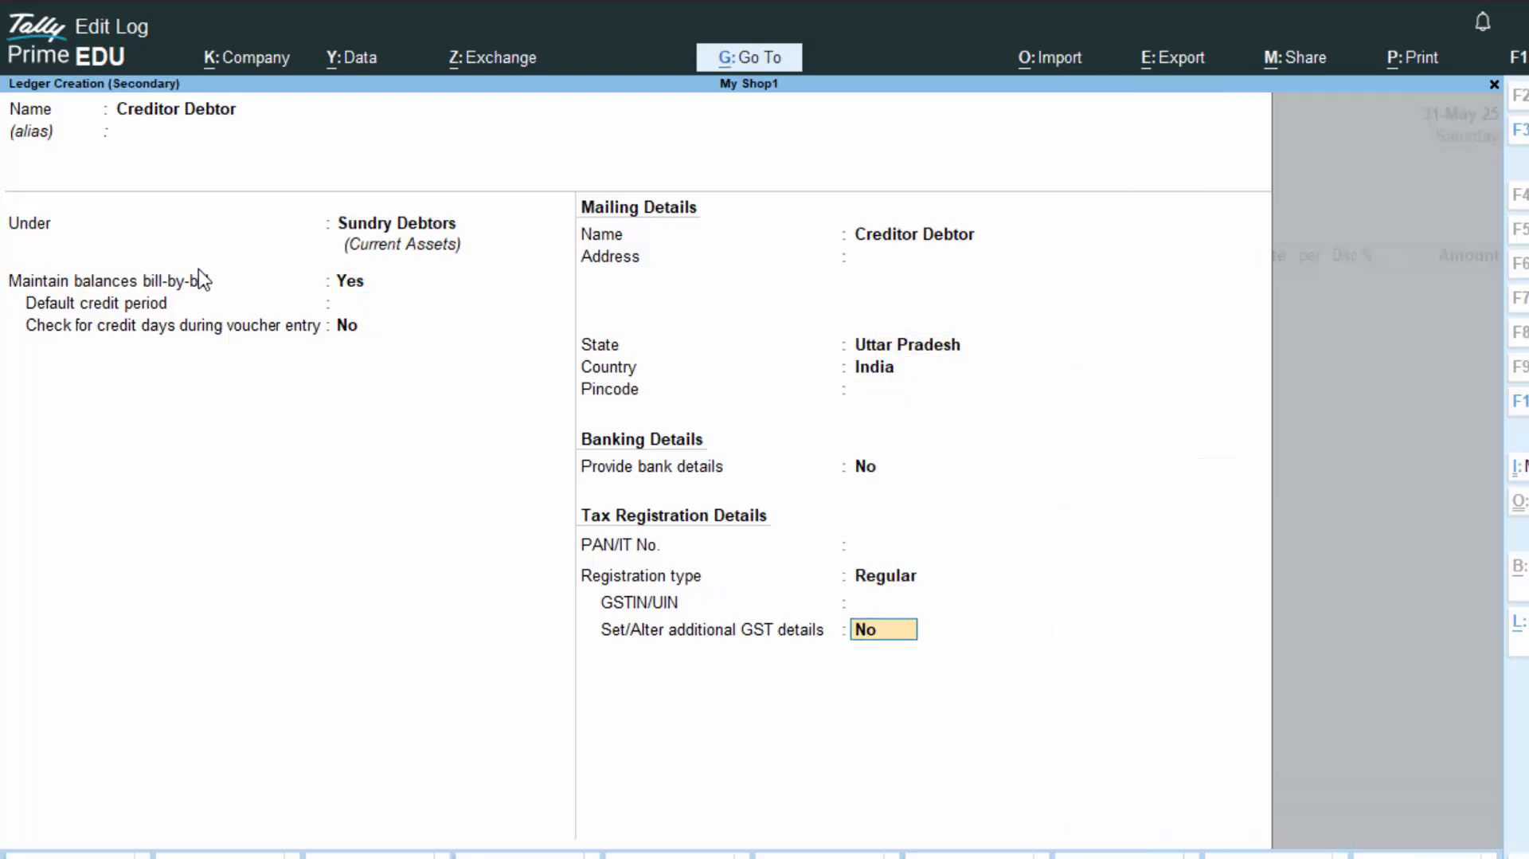
{"action": "key", "text": "Return"}
{"action": "key", "text": "Return"}
Step: Accept the dispatch details with the delivery note as Not Applicable and the remaining fields blank
{"action": "key", "text": "Return"}
{"action": "key", "text": "Return"}
{"action": "key", "text": "Return"}
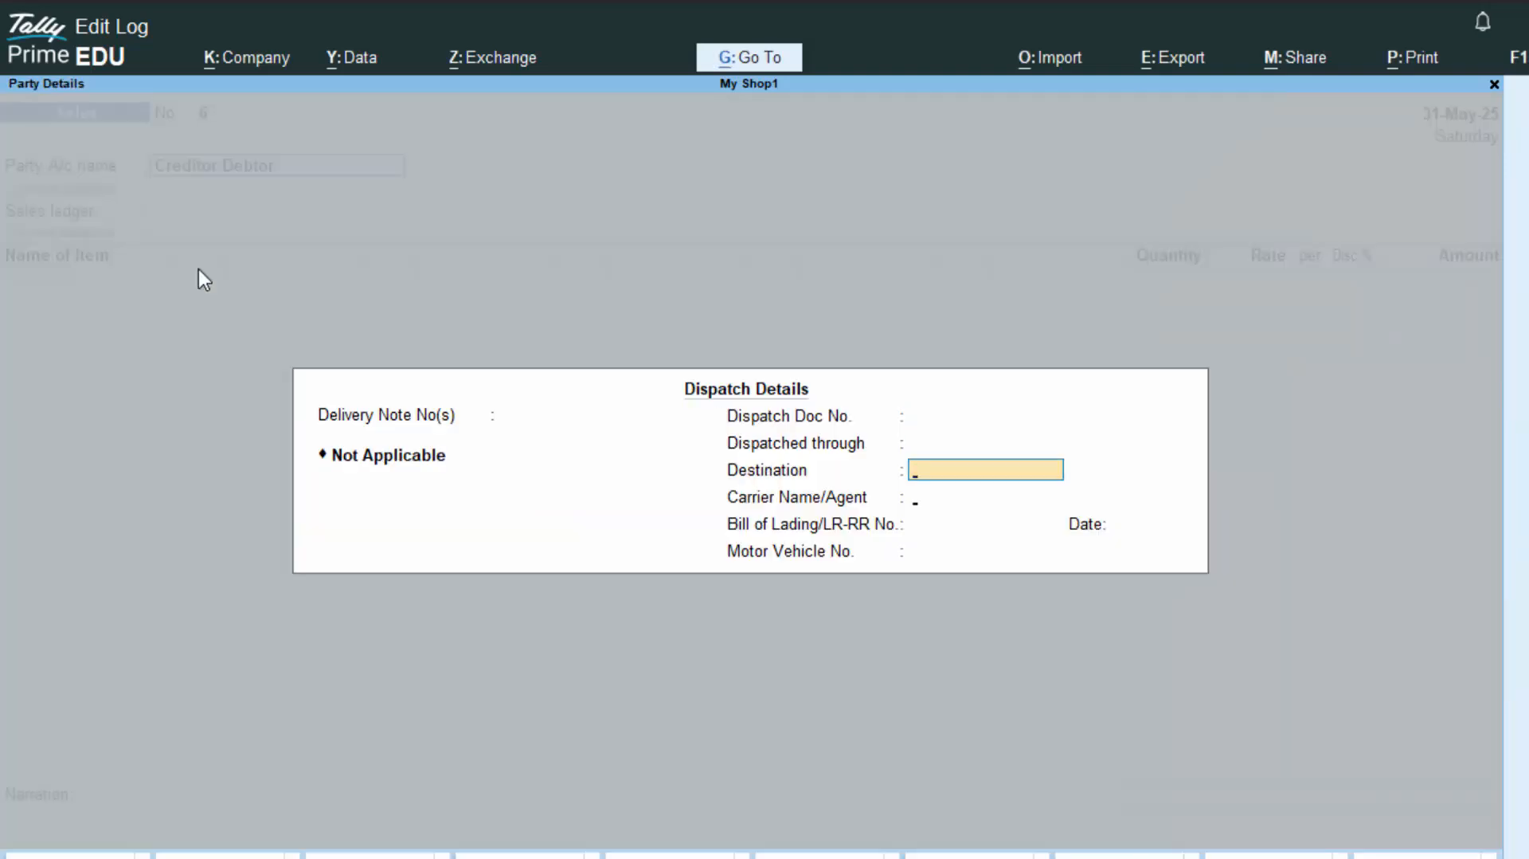
{"action": "key", "text": "Return"}
{"action": "key", "text": "Return"}
{"action": "key", "text": "Return"}
{"action": "key", "text": "Return"}
Step: Accept the party details with Uttar Pradesh as state and place of supply, and use Sales as the sales ledger
{"action": "key", "text": "Return"}
{"action": "key", "text": "Return"}
{"action": "key", "text": "Return"}
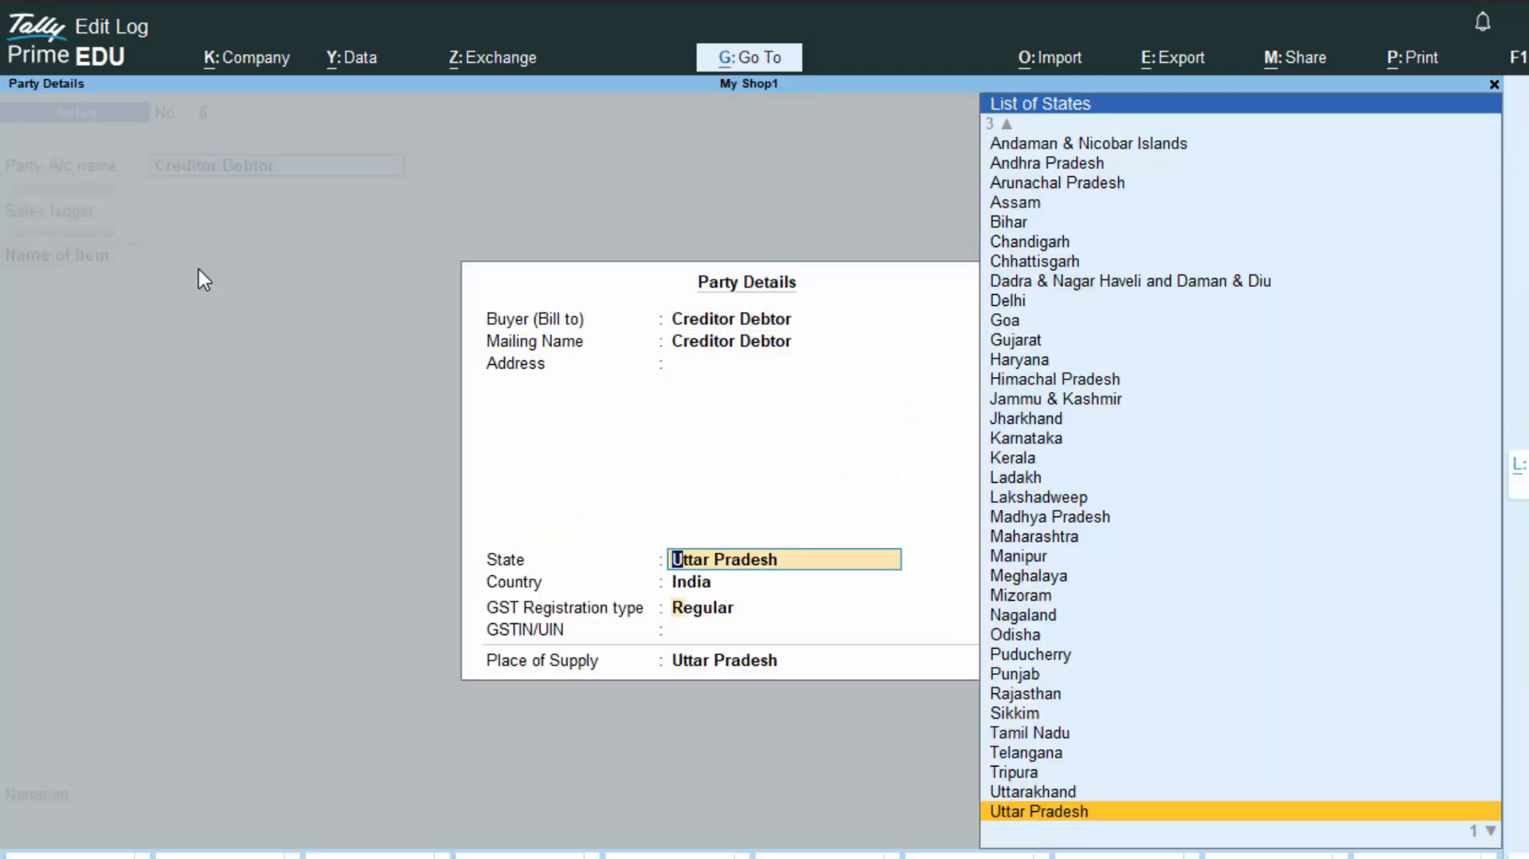
{"action": "key", "text": "Return"}
{"action": "key", "text": "Return"}
{"action": "key", "text": "Return"}
{"action": "key", "text": "Return"}
{"action": "key", "text": "Return"}
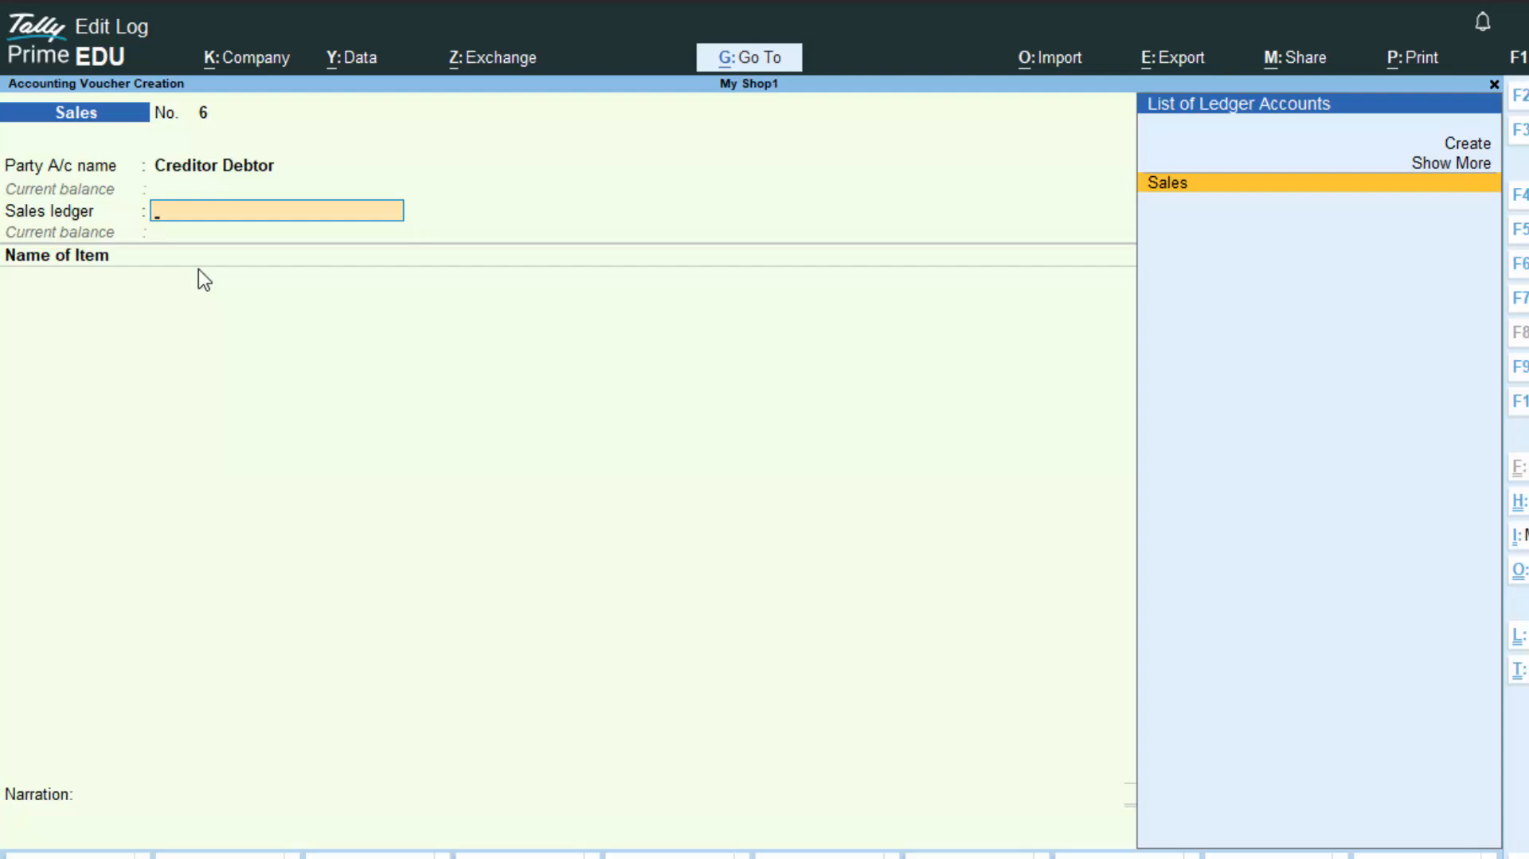
{"action": "key", "text": "Return"}
Step: Add the Keyboard item with tracking number Not Applicable, godown Bhikhampur Road, quantity 55 nos and rate 400.00
{"action": "type", "text": "k"}
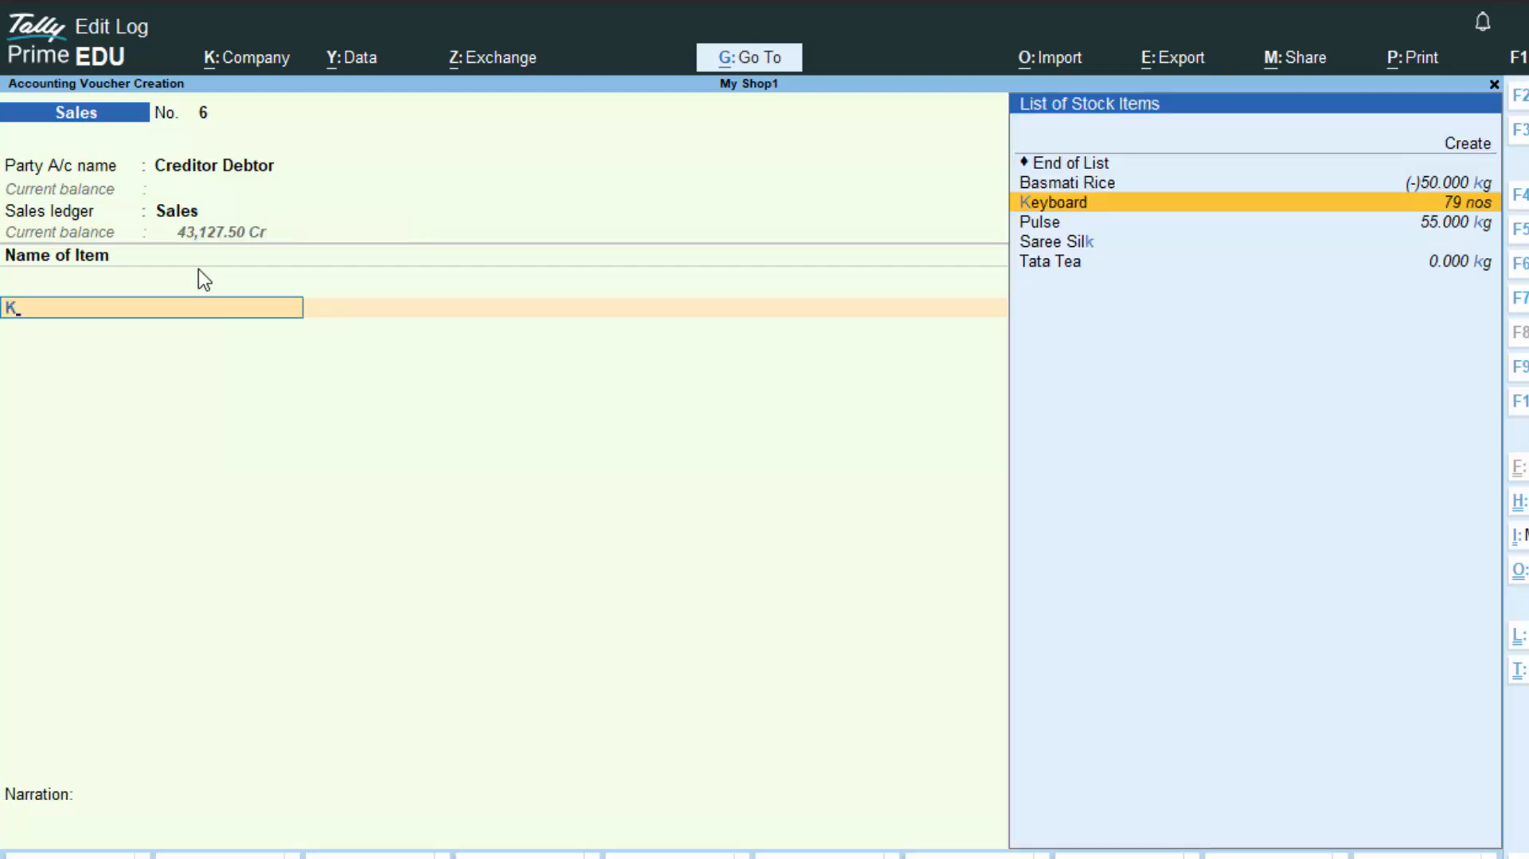
{"action": "key", "text": "Return"}
{"action": "key", "text": "Return"}
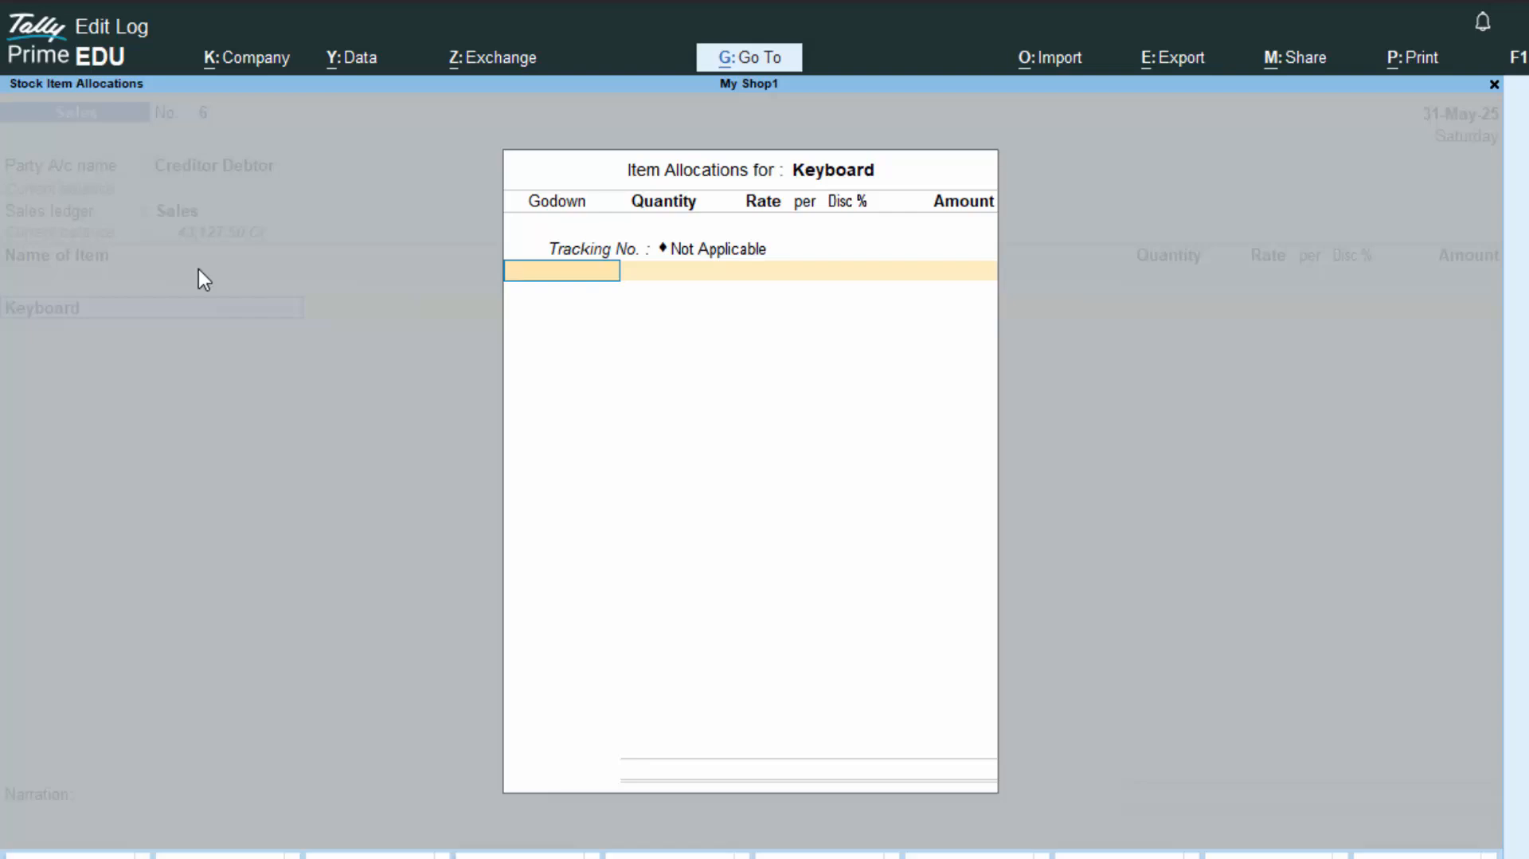
{"action": "type", "text": "b"}
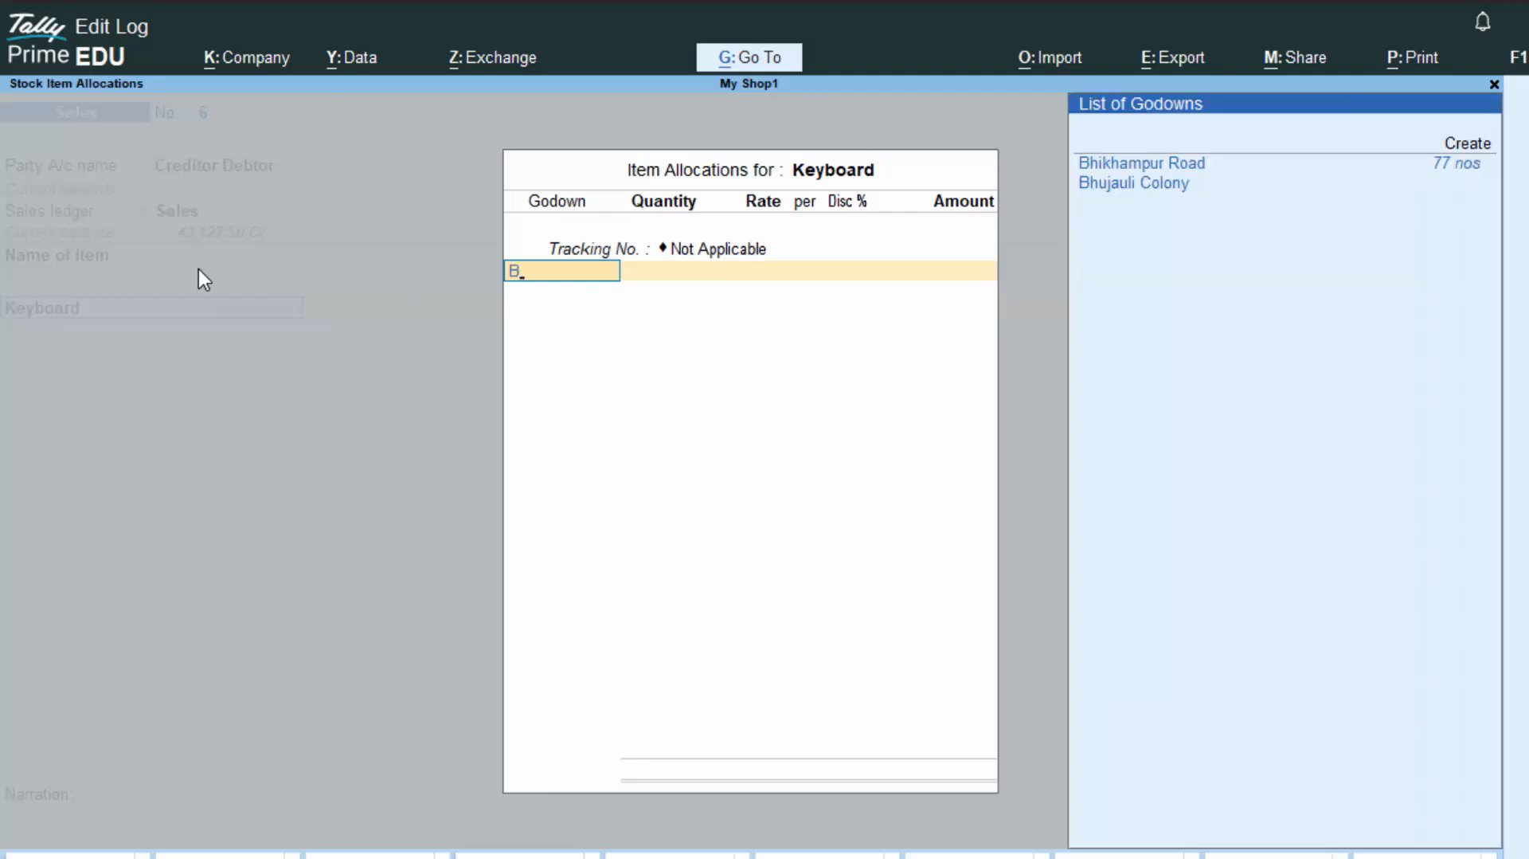
{"action": "key", "text": "Return"}
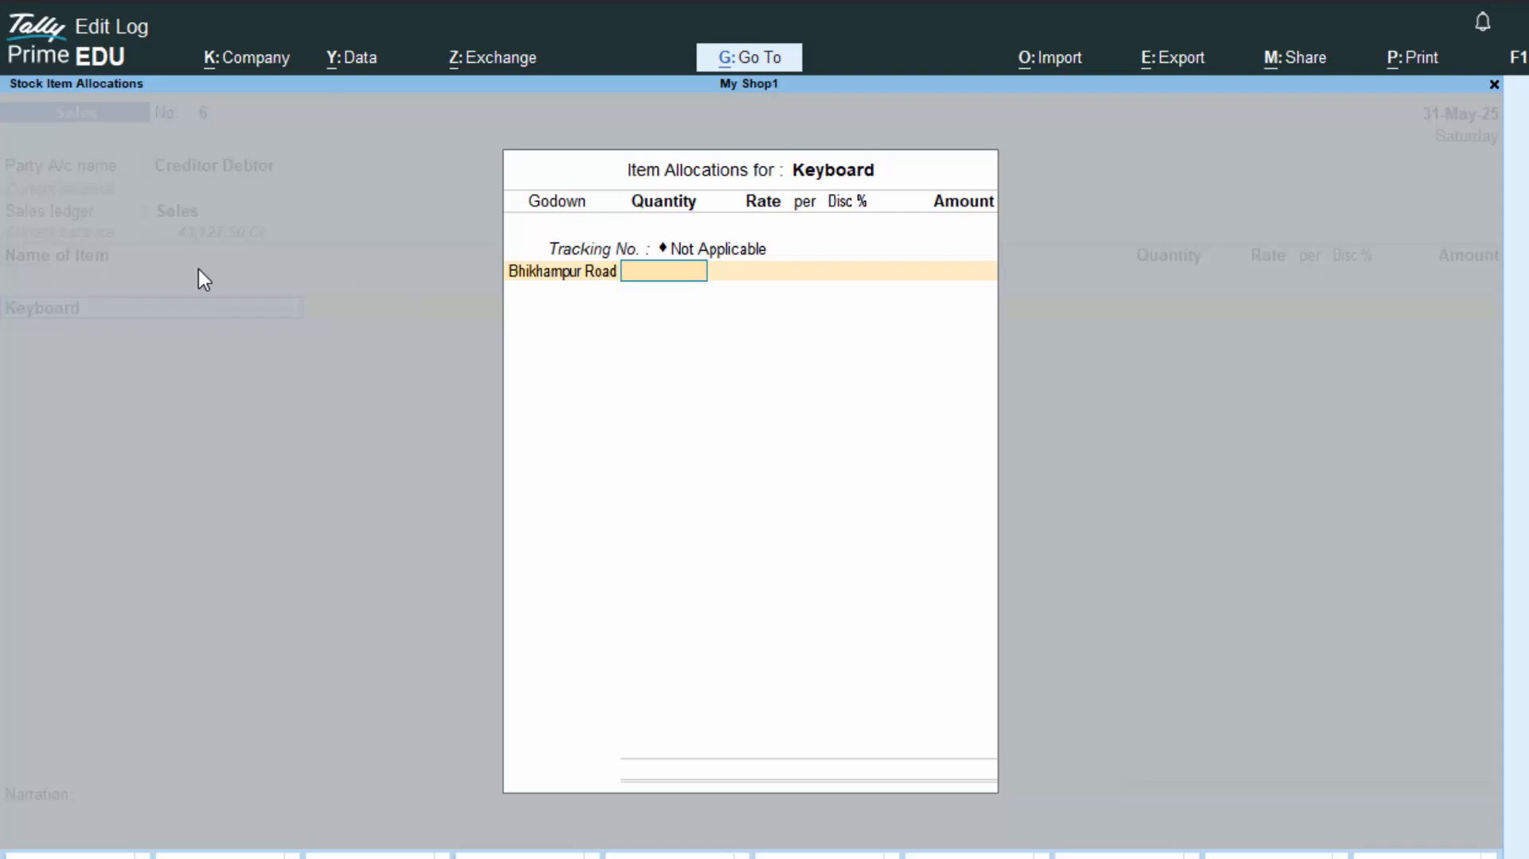
{"action": "type", "text": "55"}
{"action": "key", "text": "Return"}
{"action": "key", "text": "Return"}
{"action": "key", "text": "Return"}
{"action": "key", "text": "Return"}
{"action": "key", "text": "Return"}
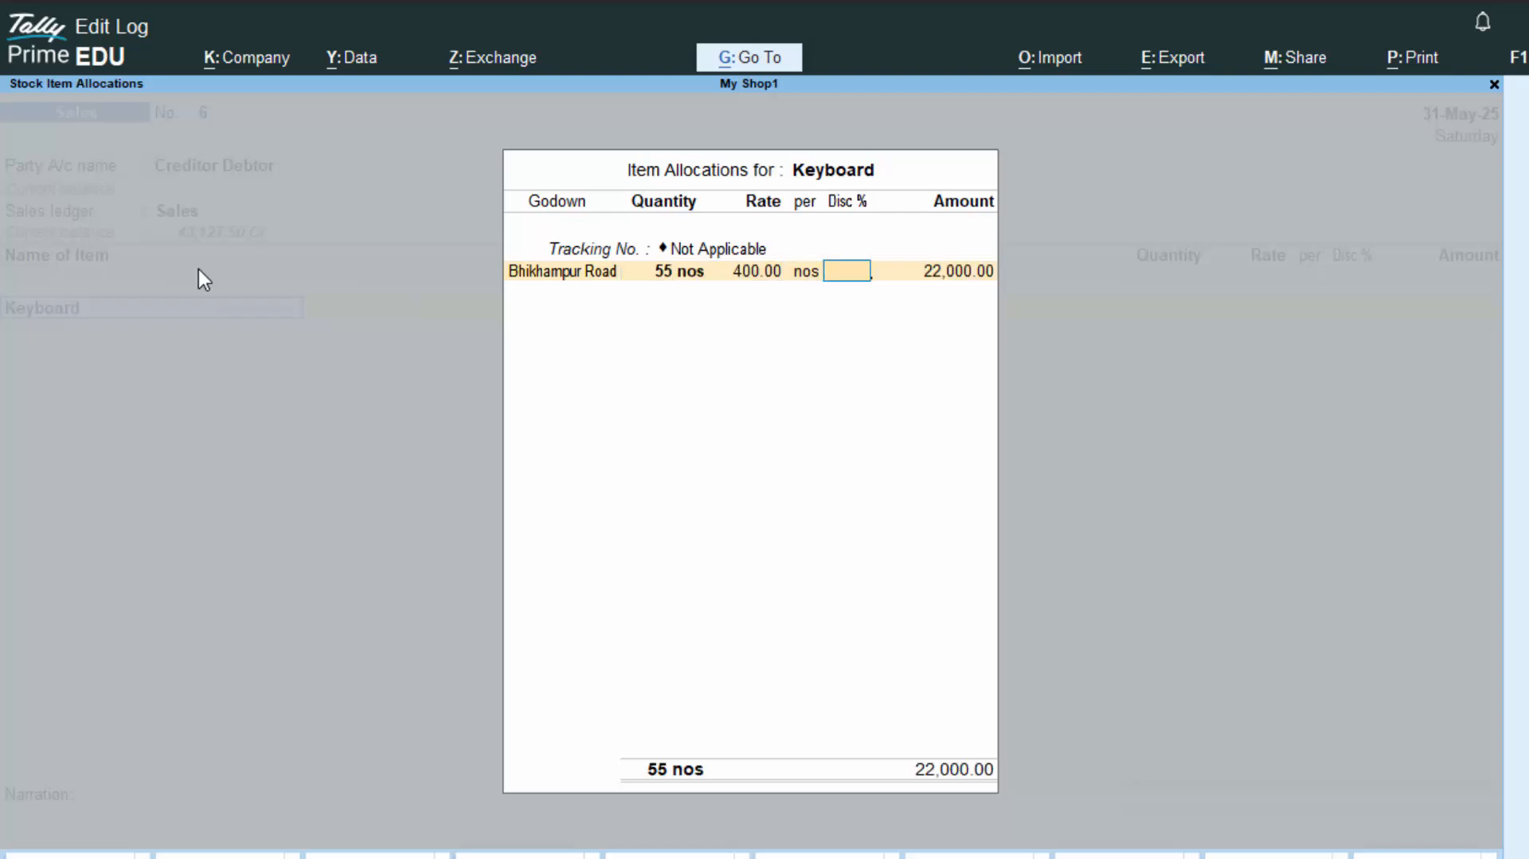
{"action": "key", "text": "Return"}
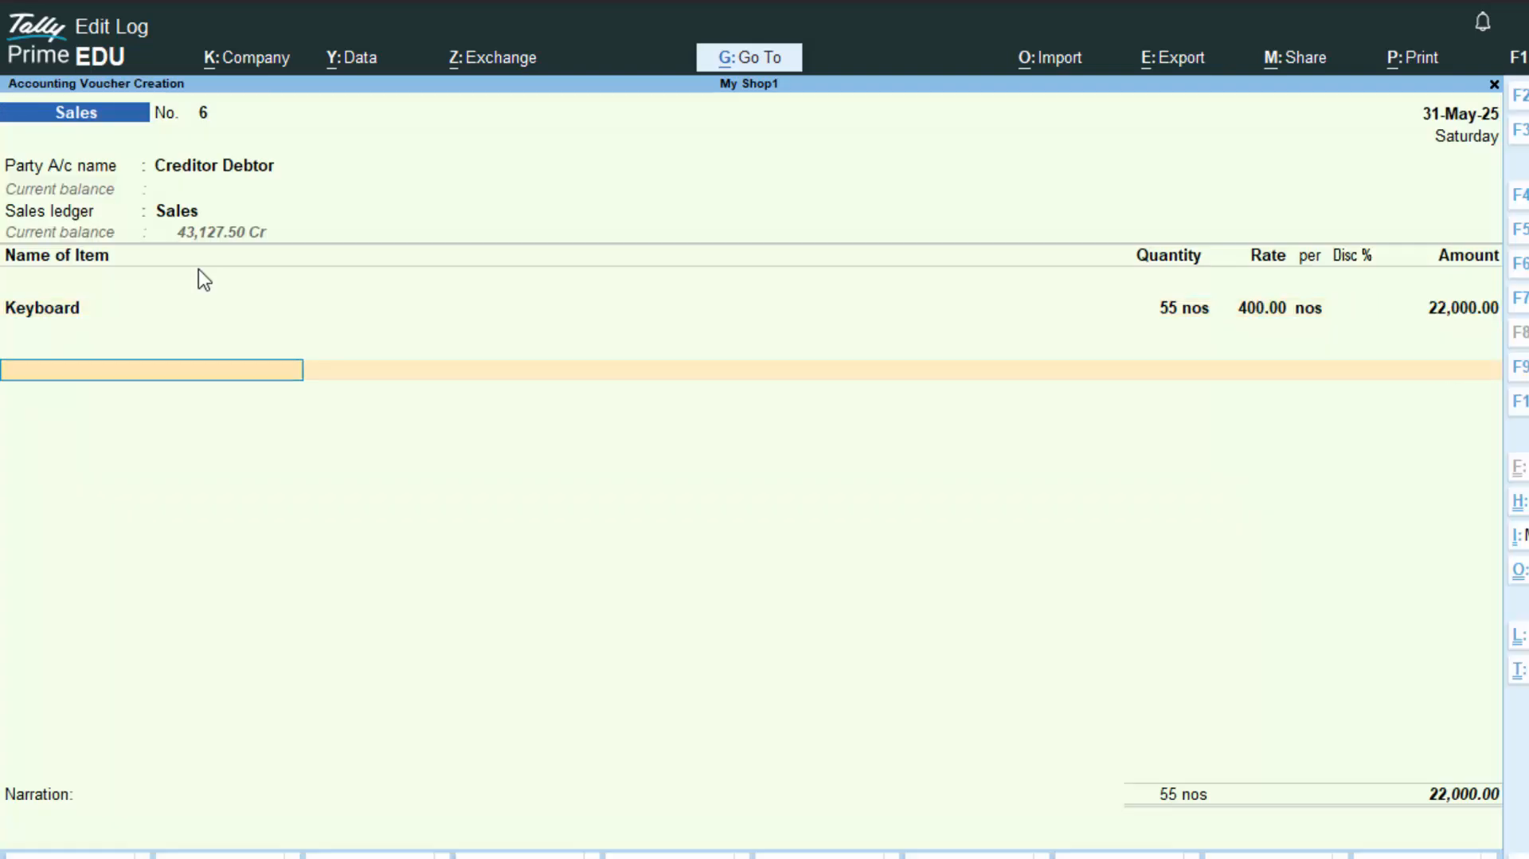
Step: Add the Cgst and Sgst tax ledgers below the Keyboard item in the sales voucher
{"action": "type", "text": "C"}
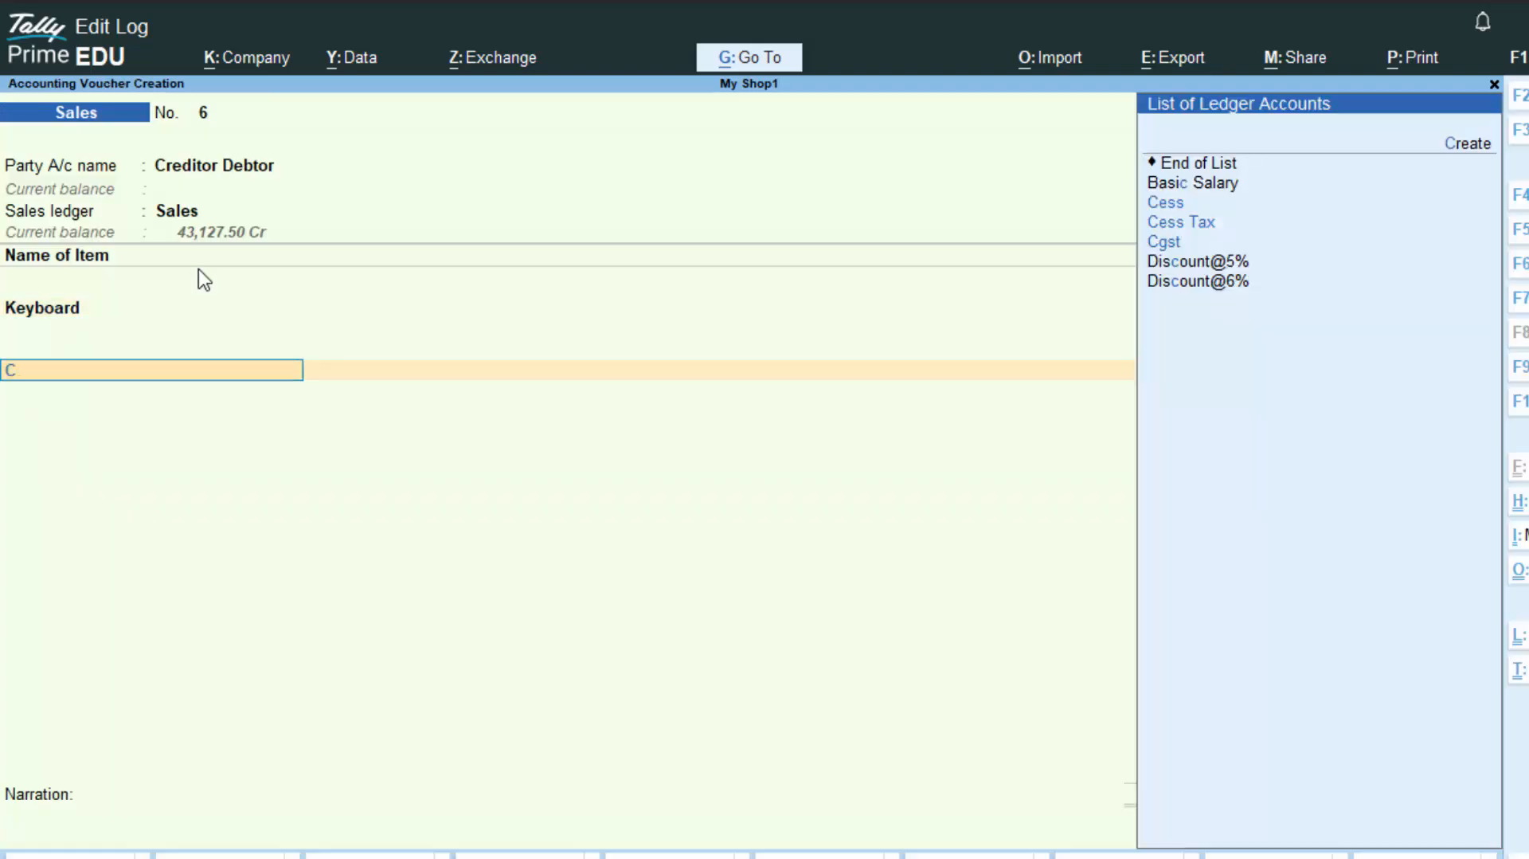
{"action": "key", "text": "Down"}
{"action": "key", "text": "Down"}
{"action": "key", "text": "Down"}
{"action": "key", "text": "Return"}
{"action": "key", "text": "Return"}
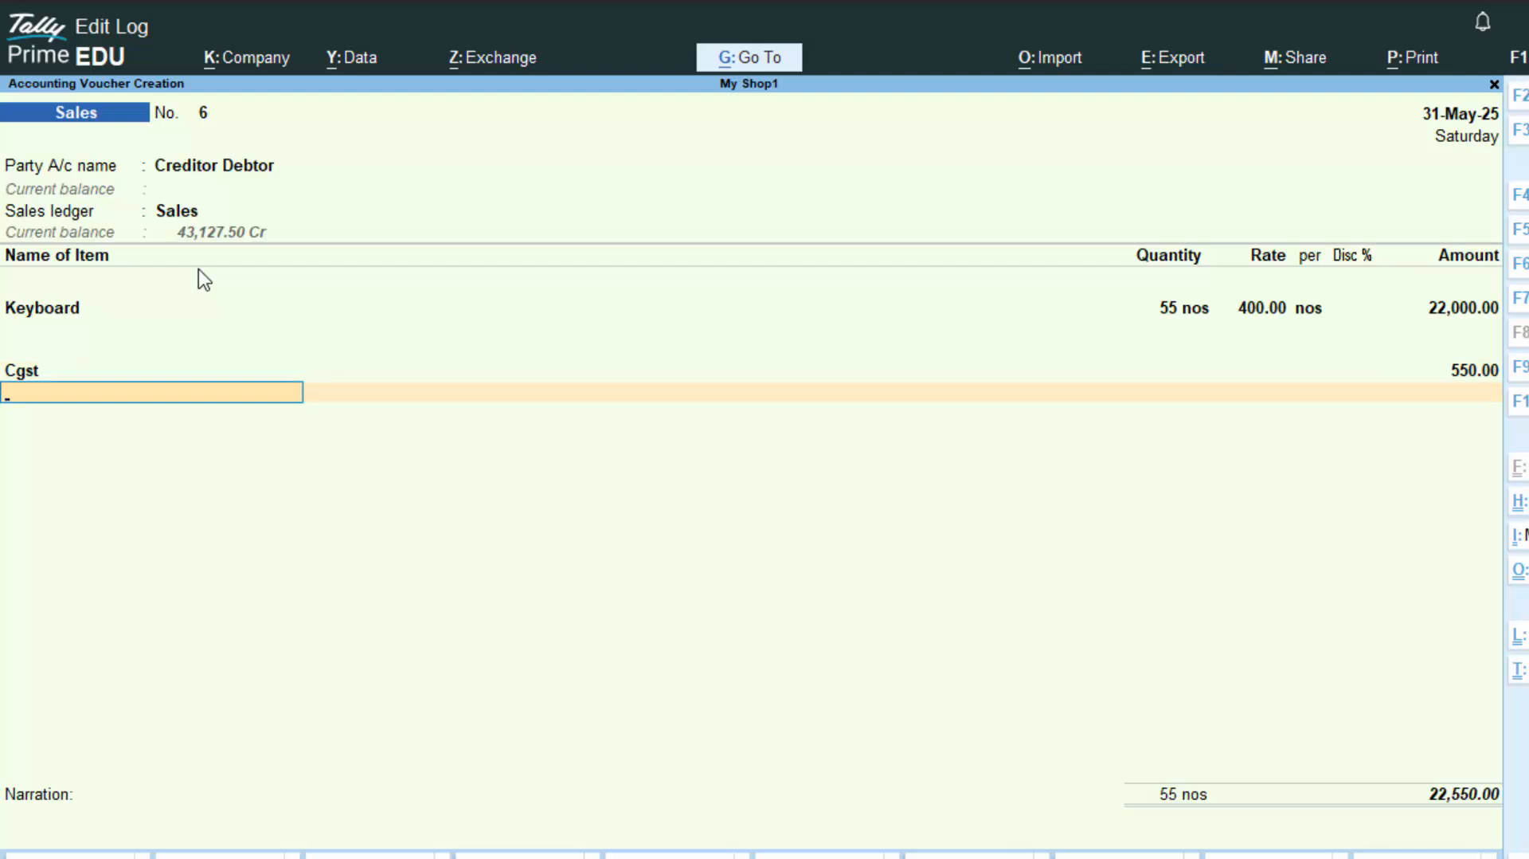
{"action": "type", "text": "S"}
{"action": "key", "text": "Down"}
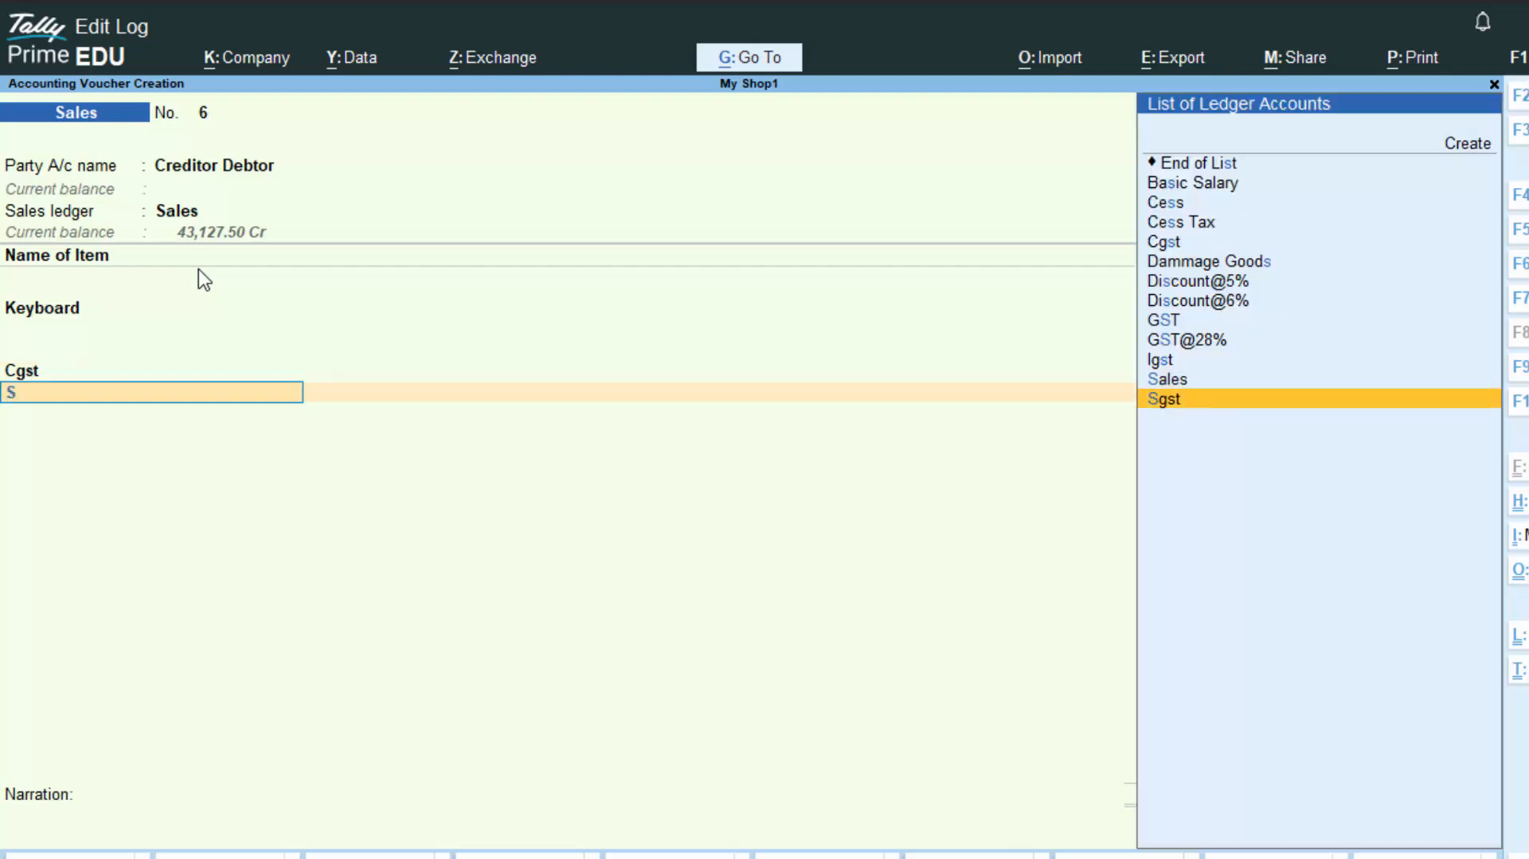
{"action": "key", "text": "Return"}
{"action": "key", "text": "Return"}
Step: Allocate the full bill-wise amount as New Ref and save the sales voucher without a narration
{"action": "key", "text": "Return"}
{"action": "key", "text": "Return"}
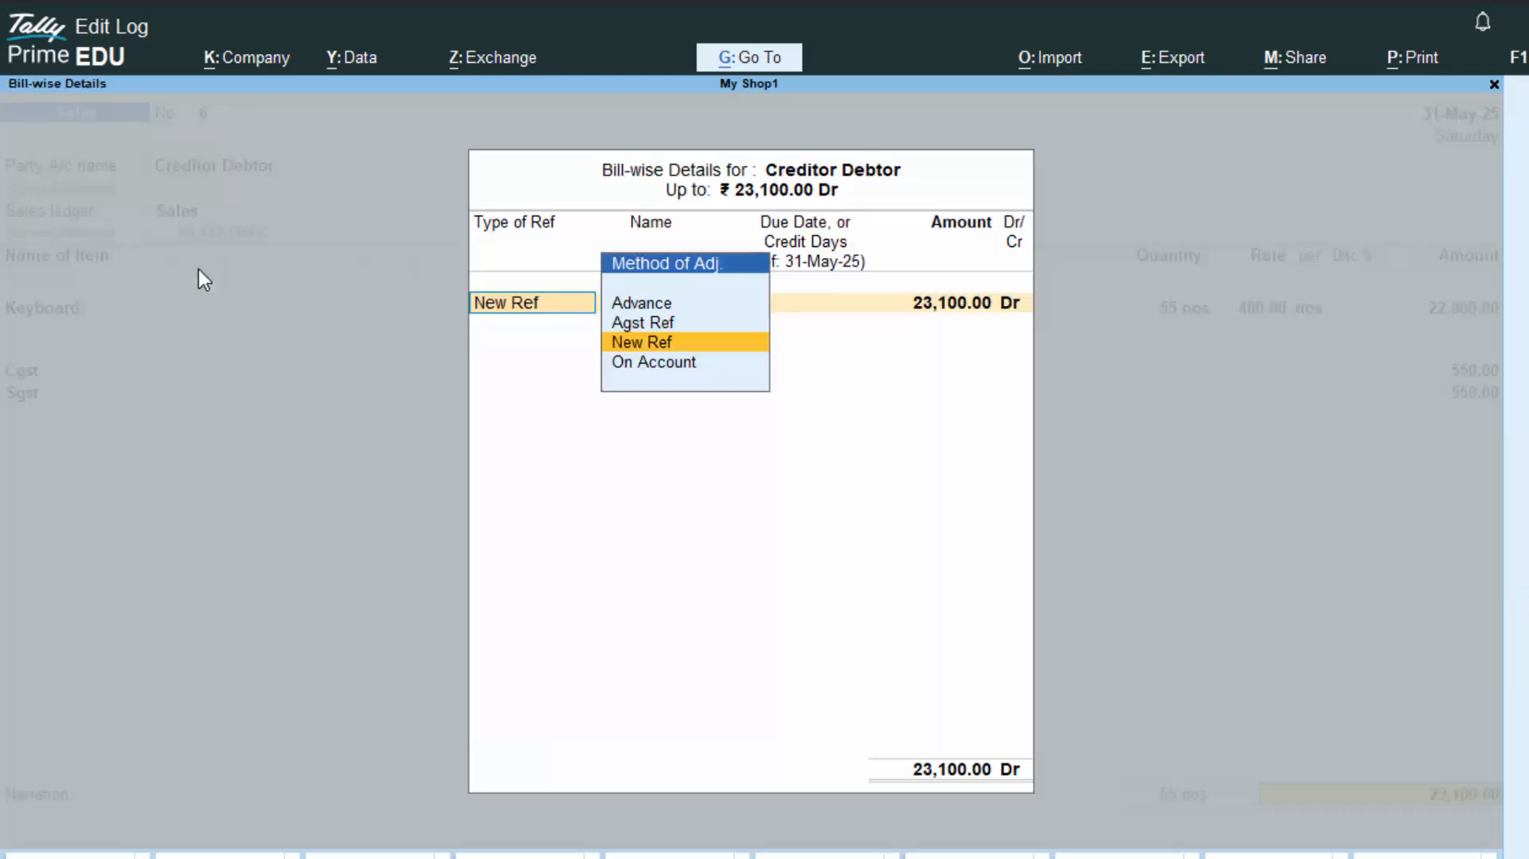
{"action": "key", "text": "Return"}
{"action": "key", "text": "Return"}
{"action": "key", "text": "Return"}
{"action": "key", "text": "Return"}
{"action": "key", "text": "Return"}
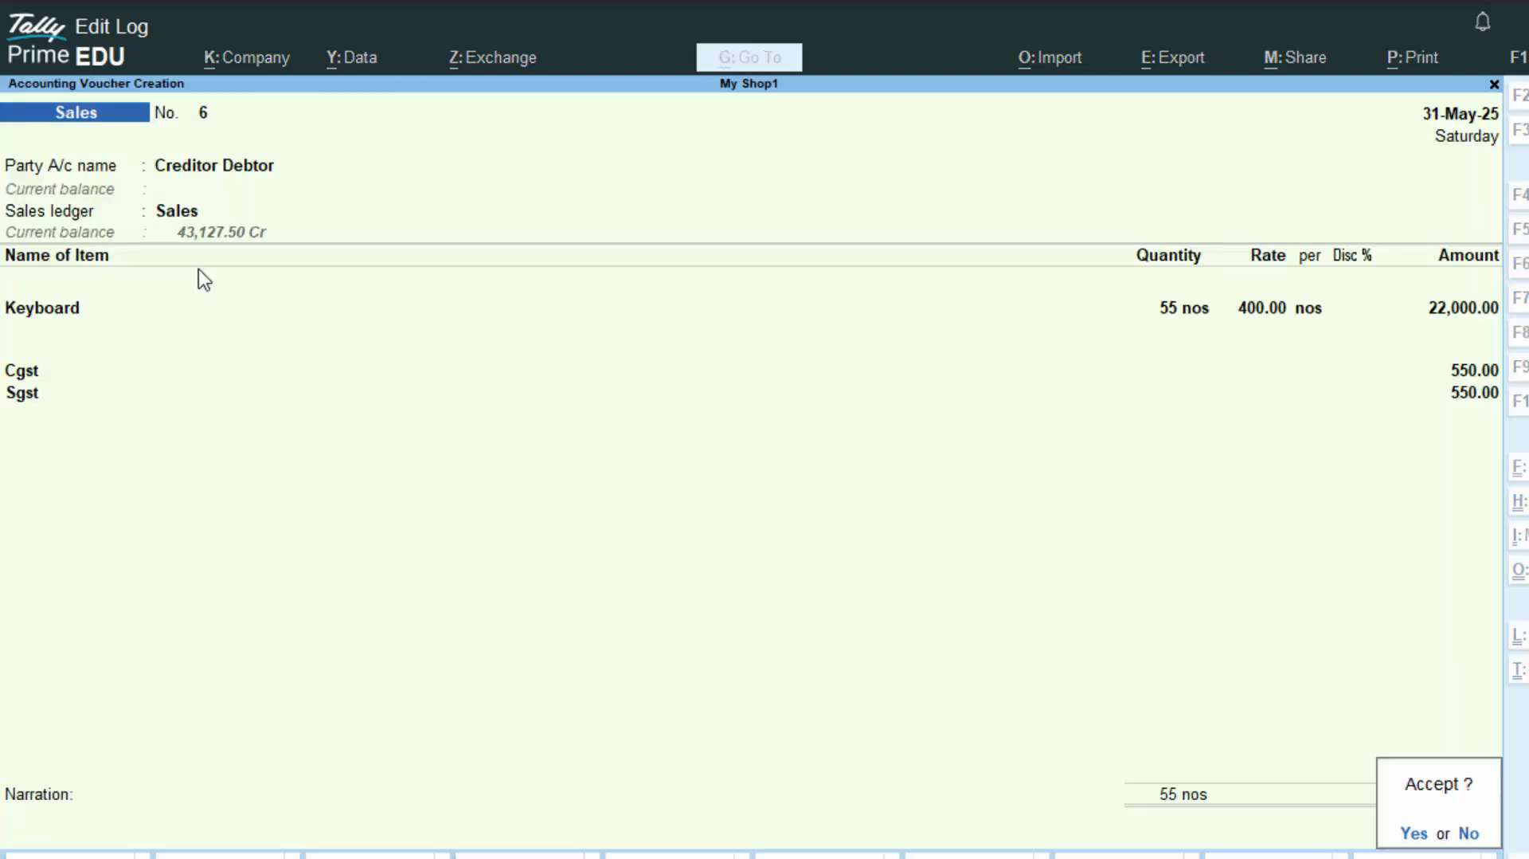
{"action": "key", "text": "Return"}
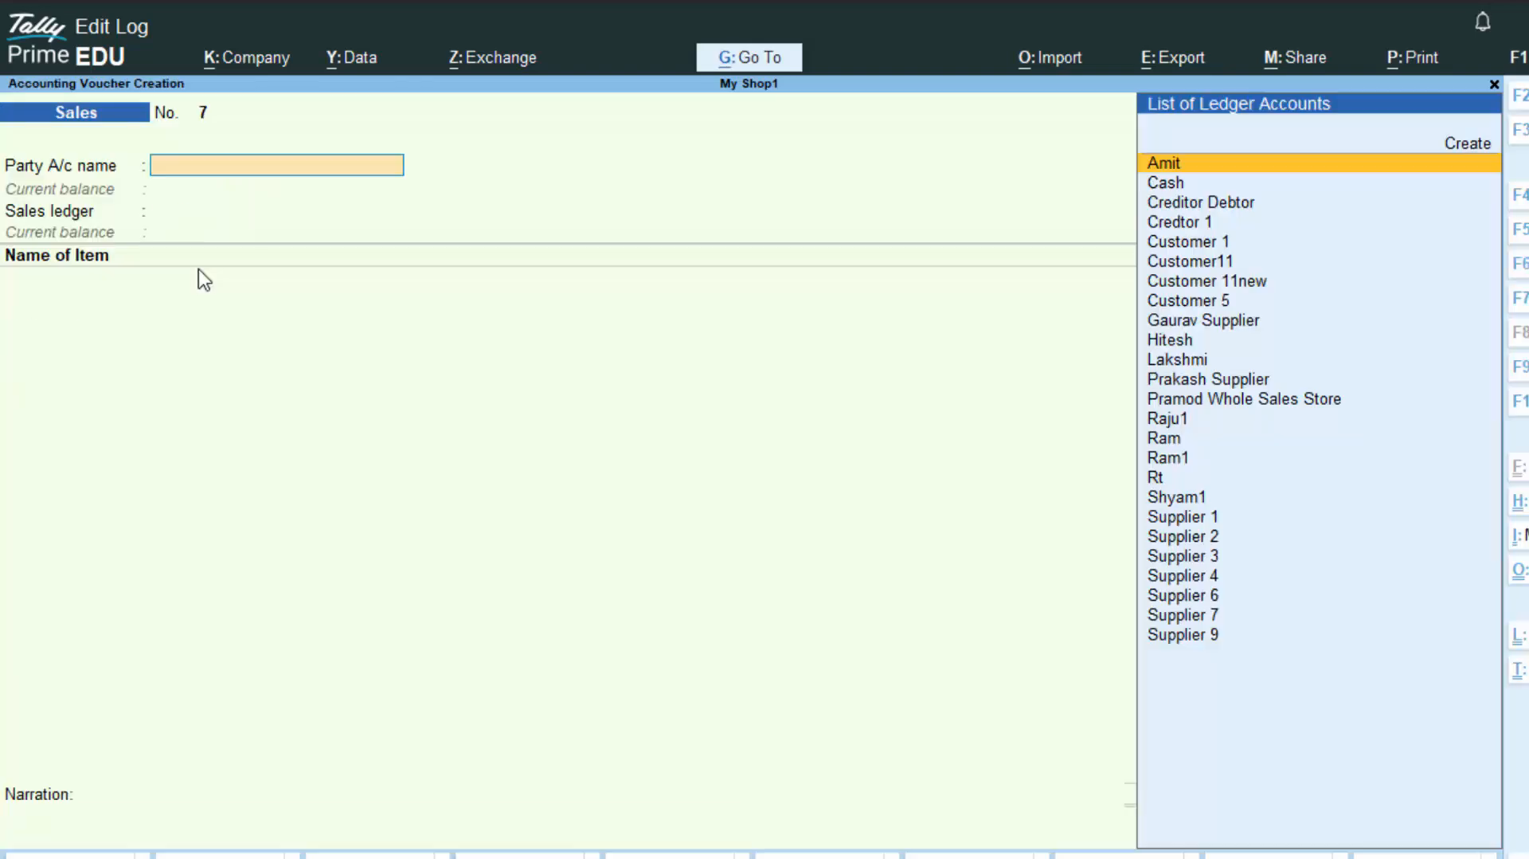